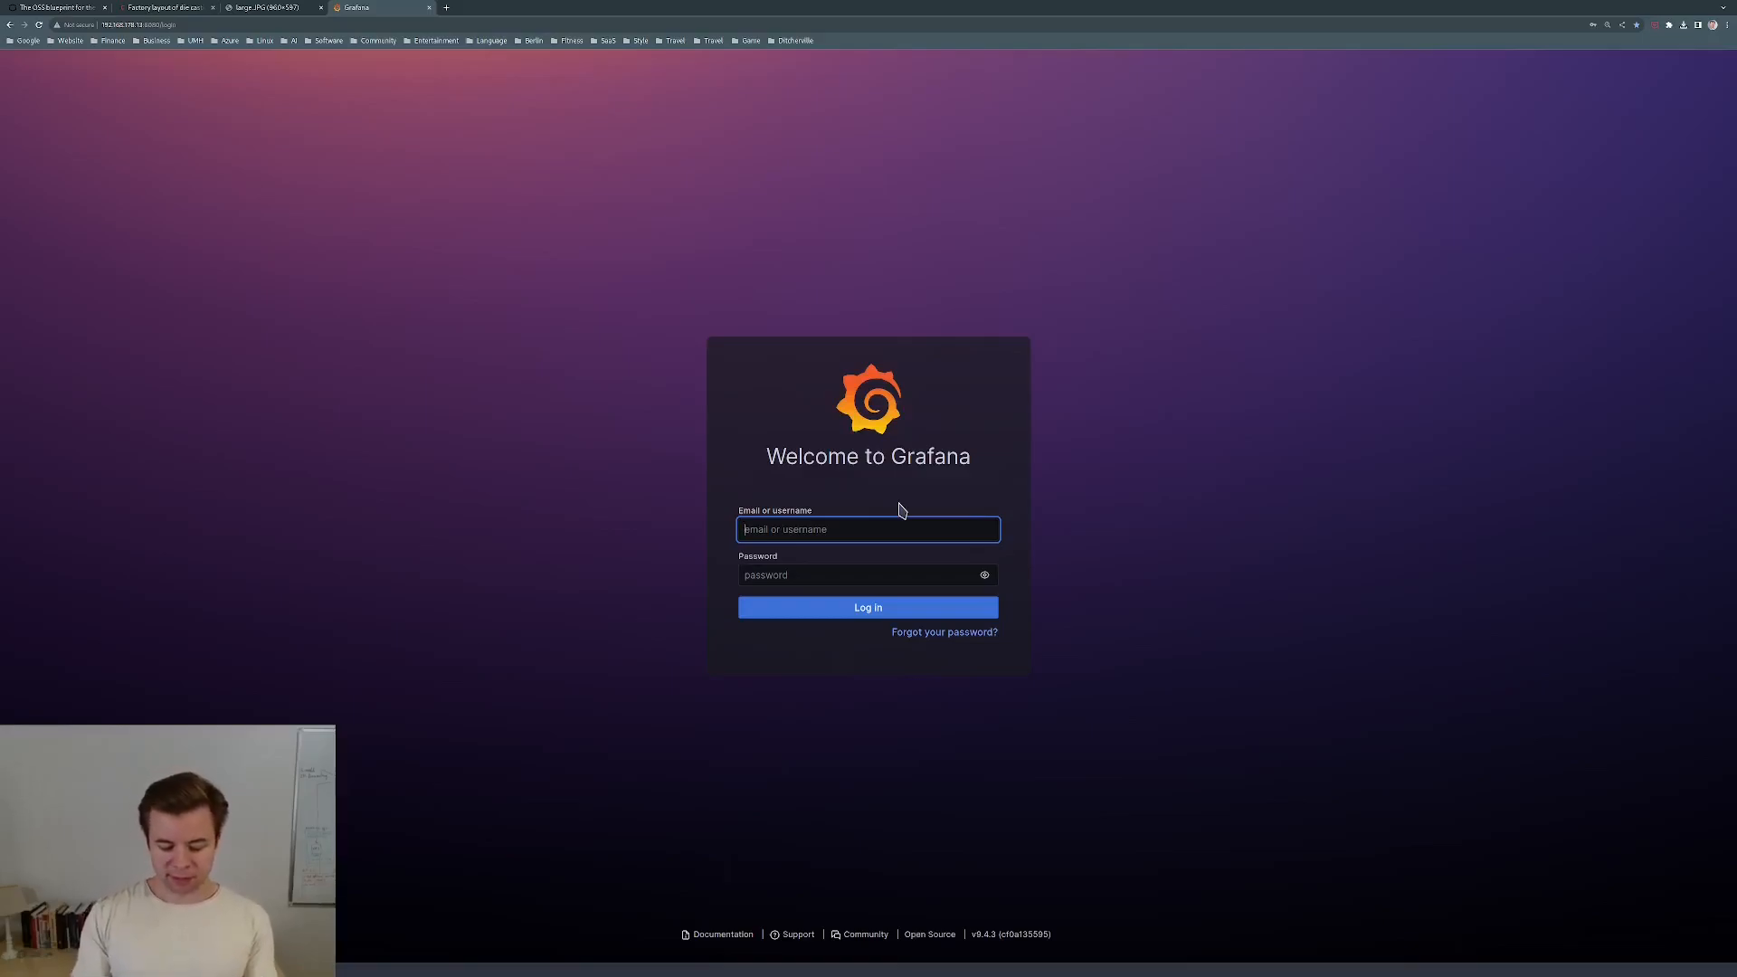
Bring up the application launcher over the Grafana login page with Super+D.
key("super+d")
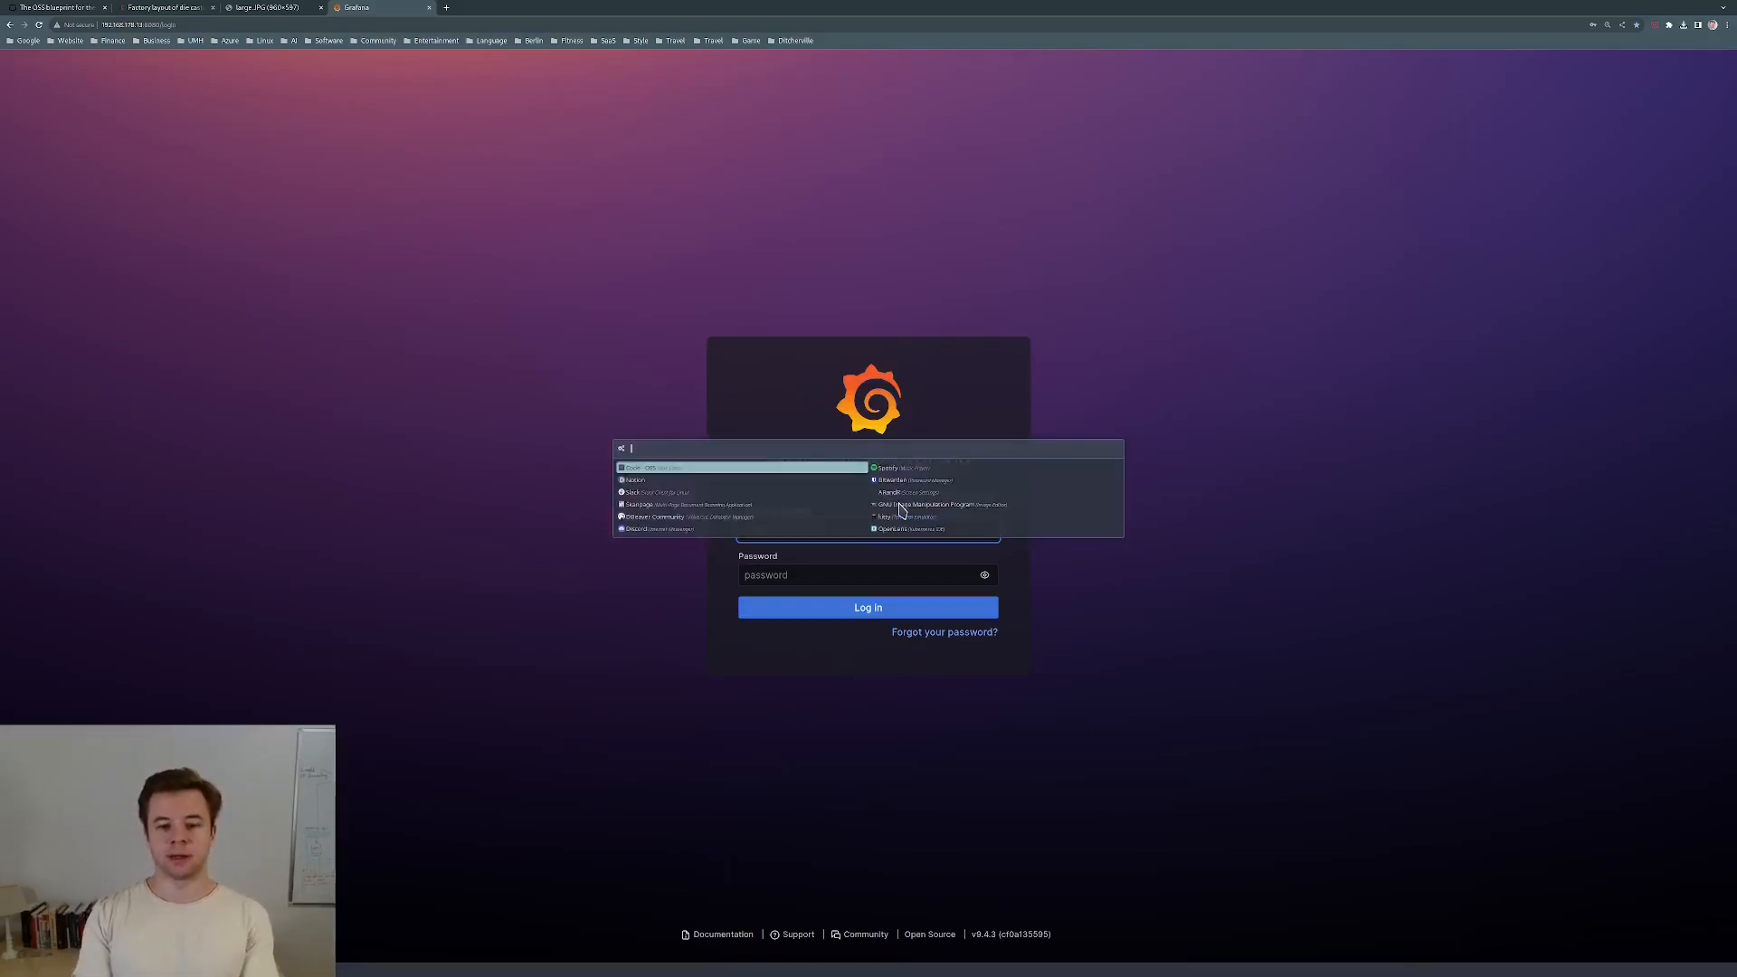
Launch OpenLens and open the grafana-secret details from the Secrets list.
type("open")
key("Return")
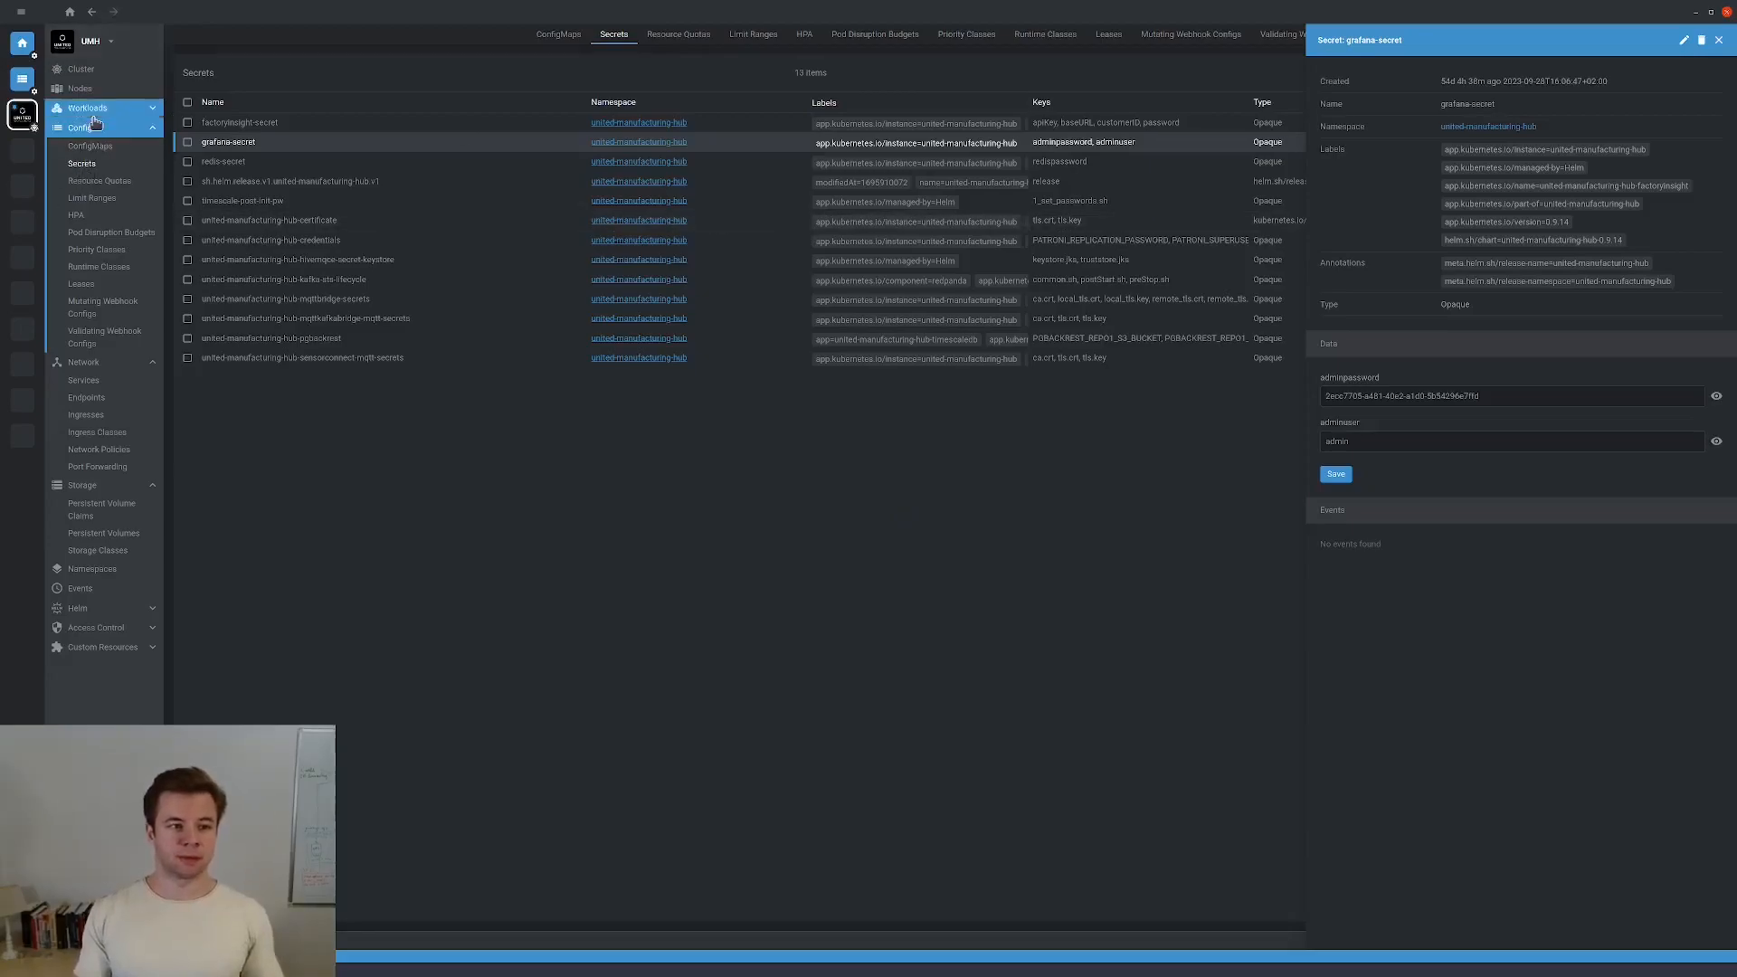
left_click(100, 168)
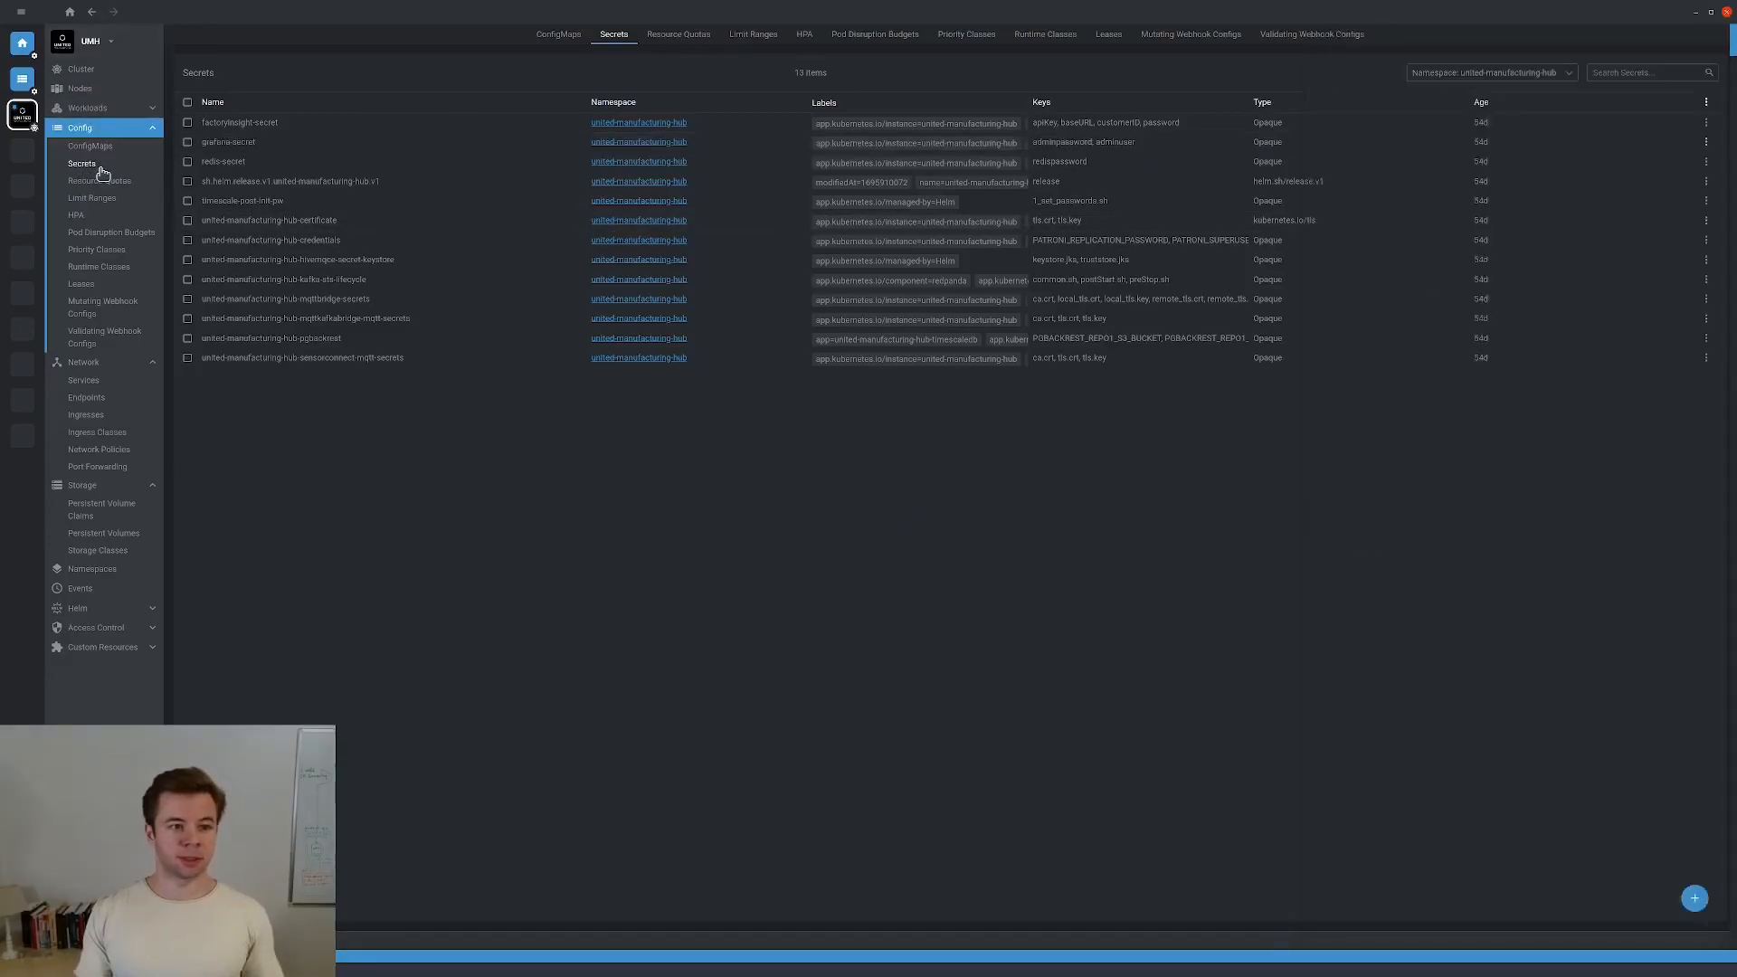
left_click(239, 145)
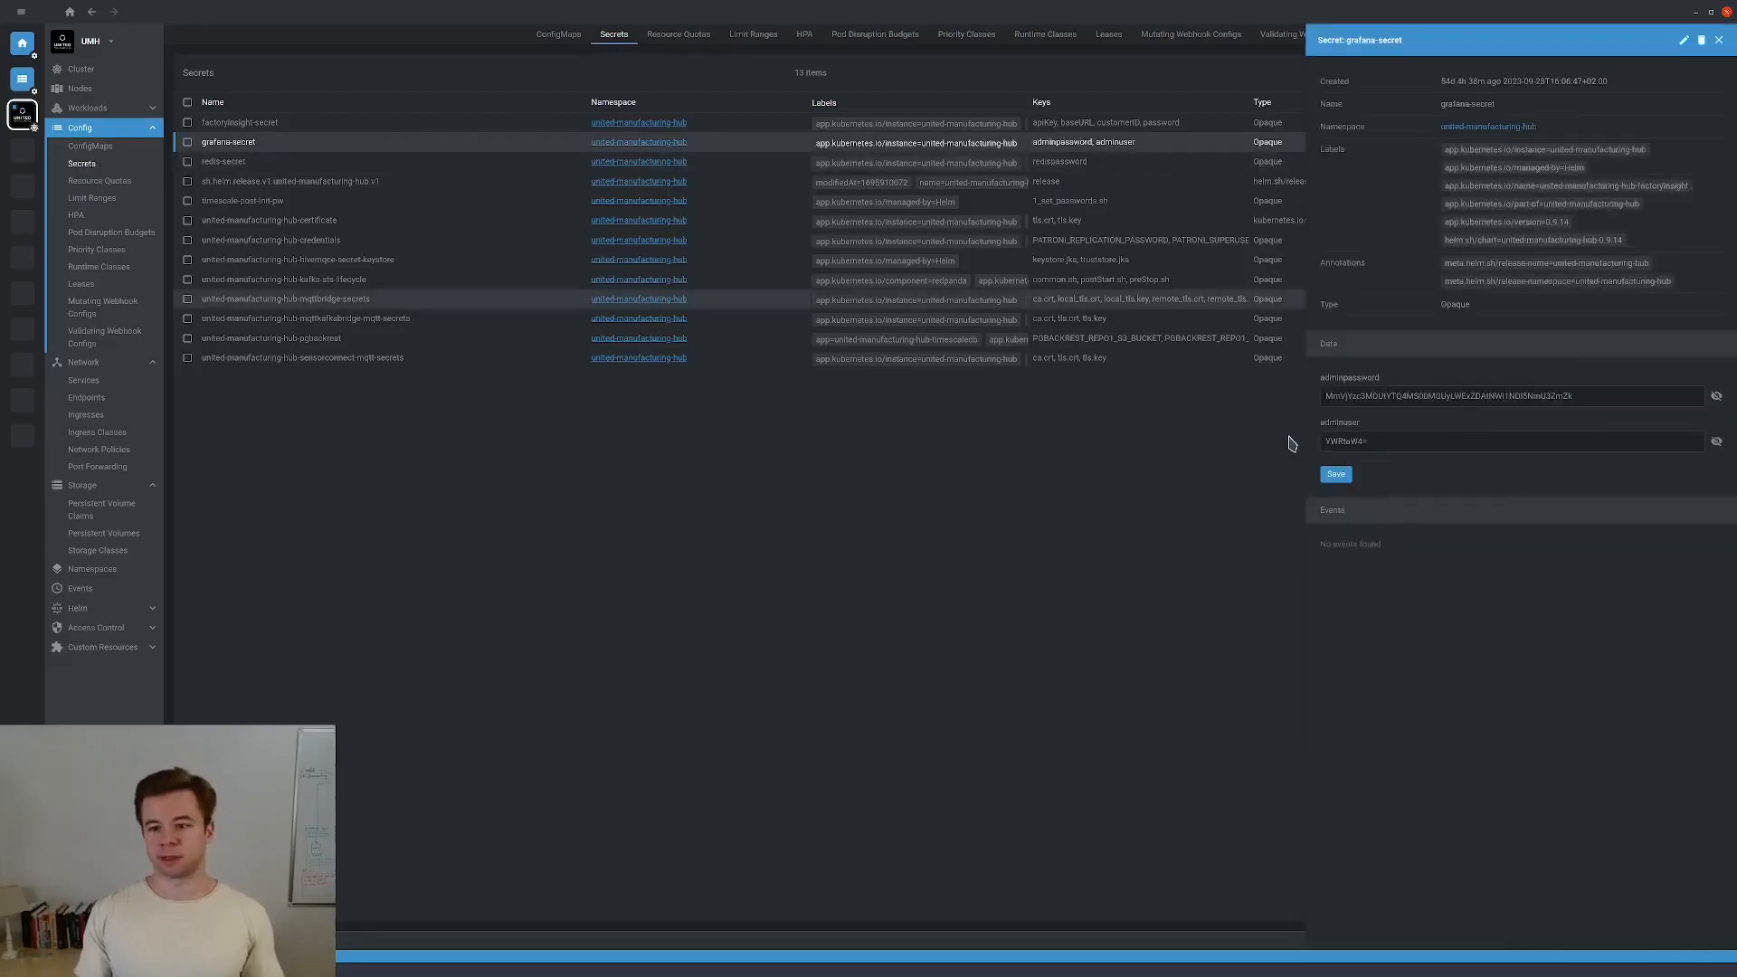
Reveal the decoded admin username and password, and copy the password for the Grafana login.
left_click(1716, 445)
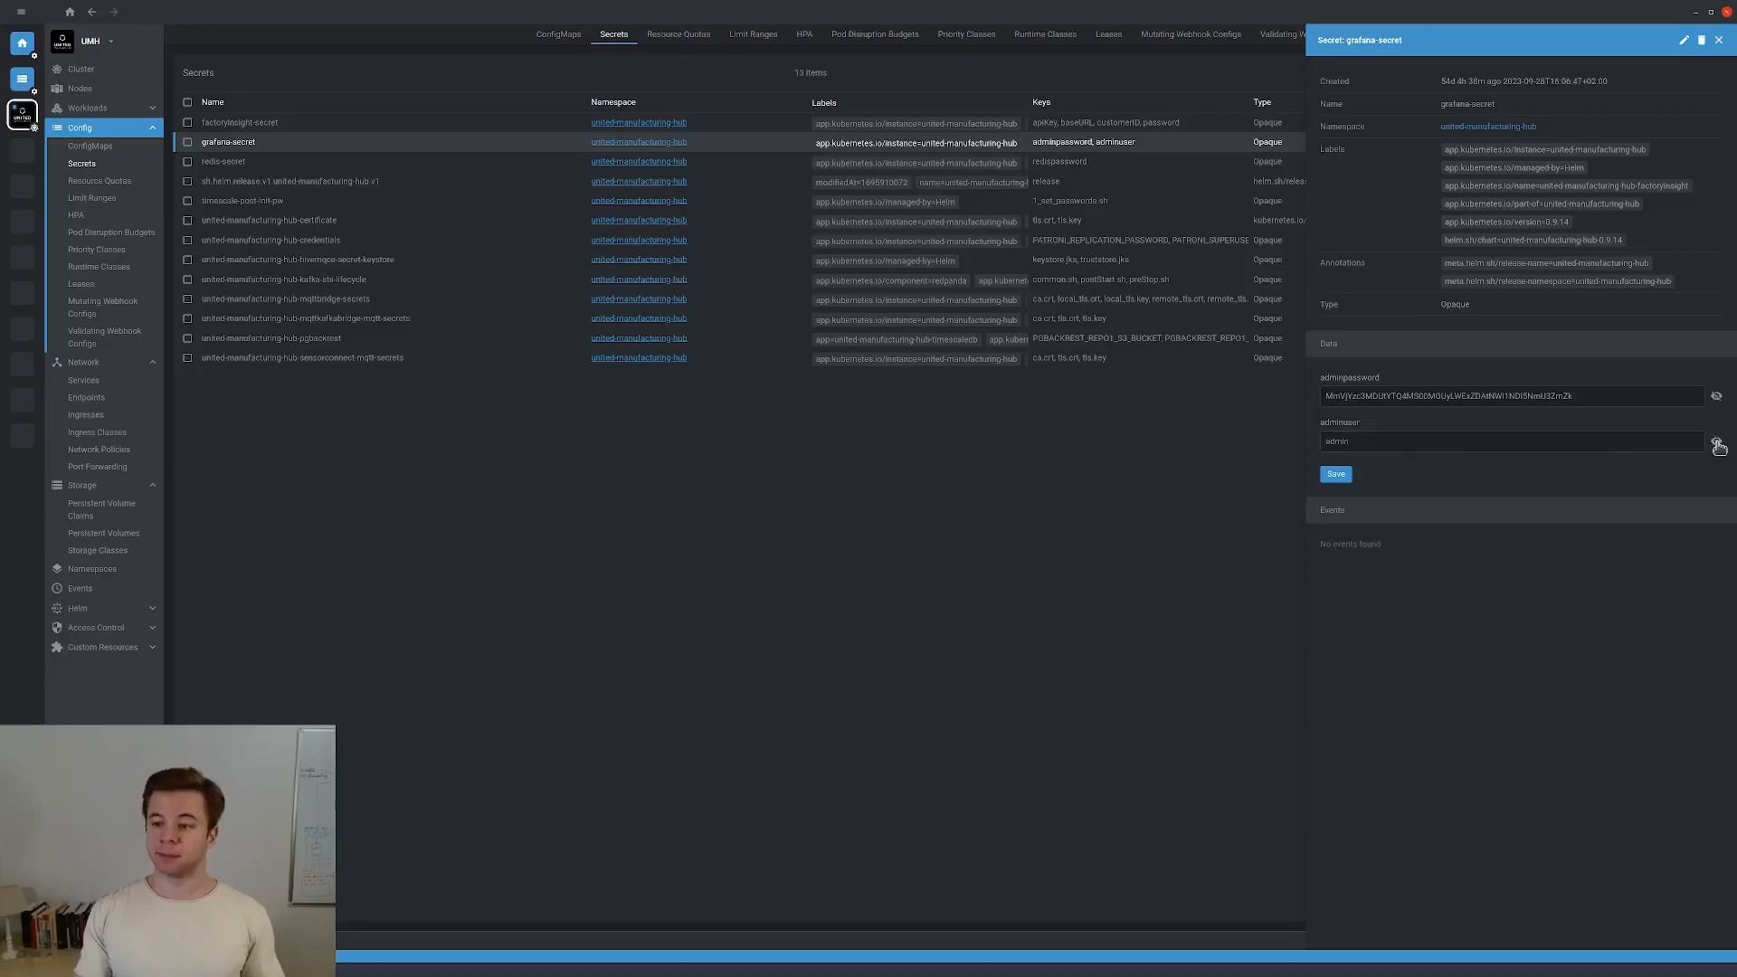
left_click(1716, 396)
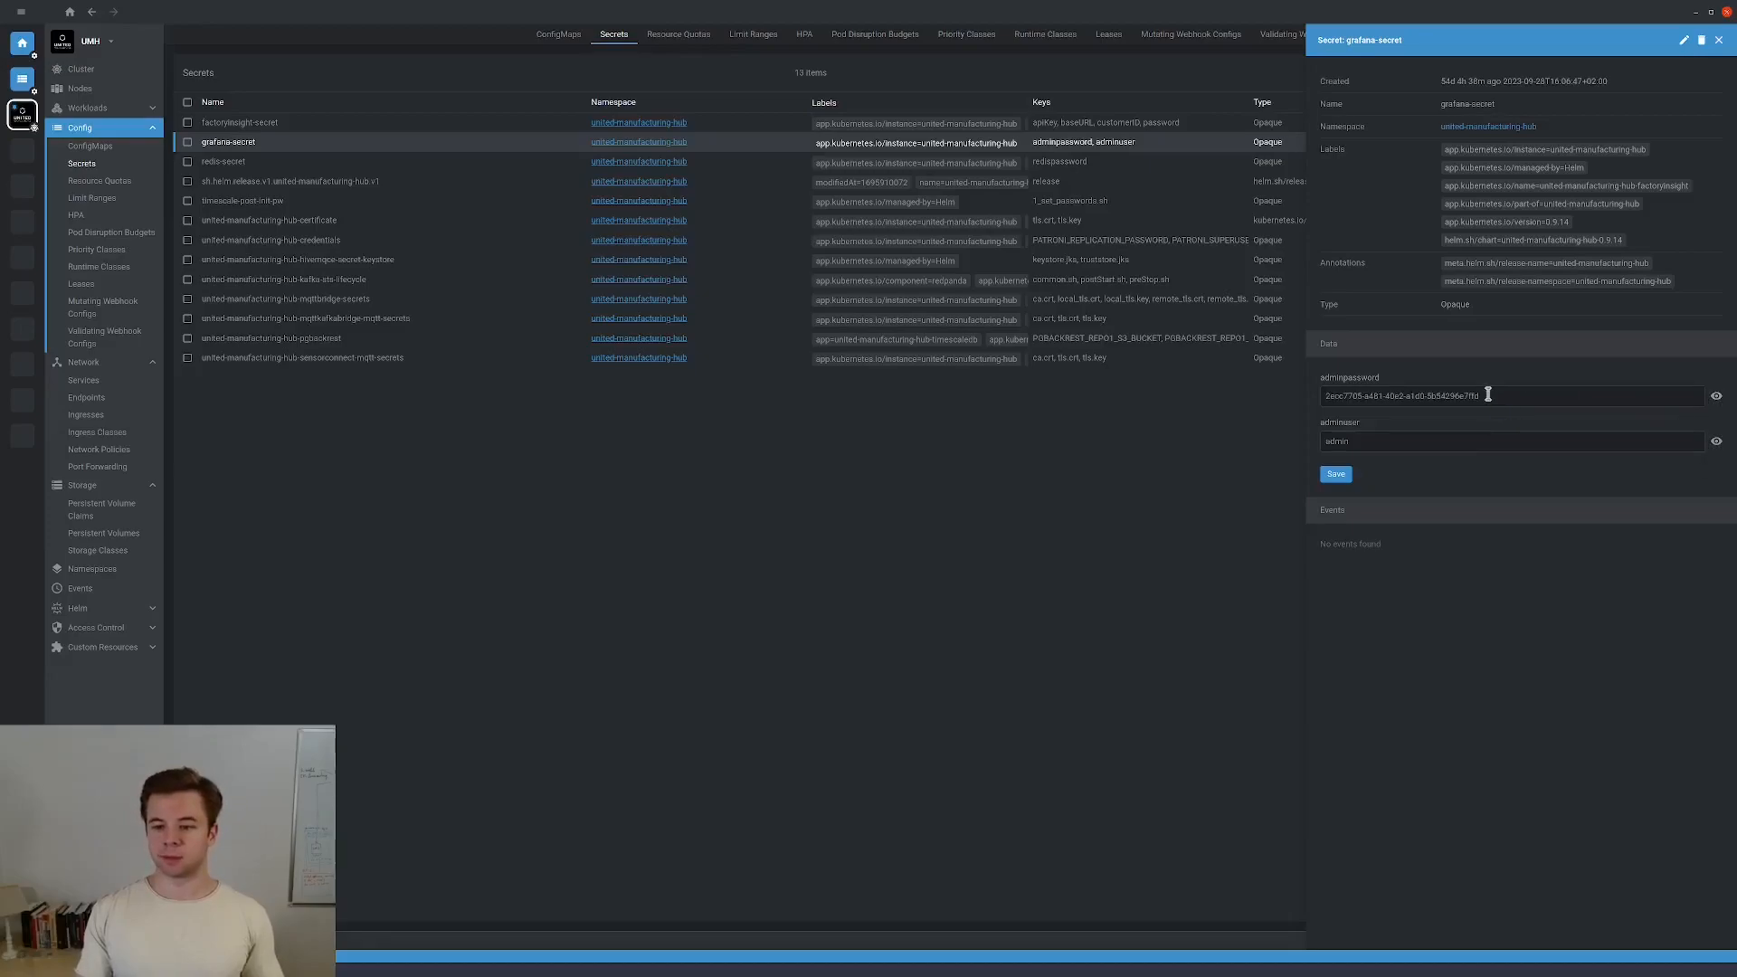
triple_click(1309, 396)
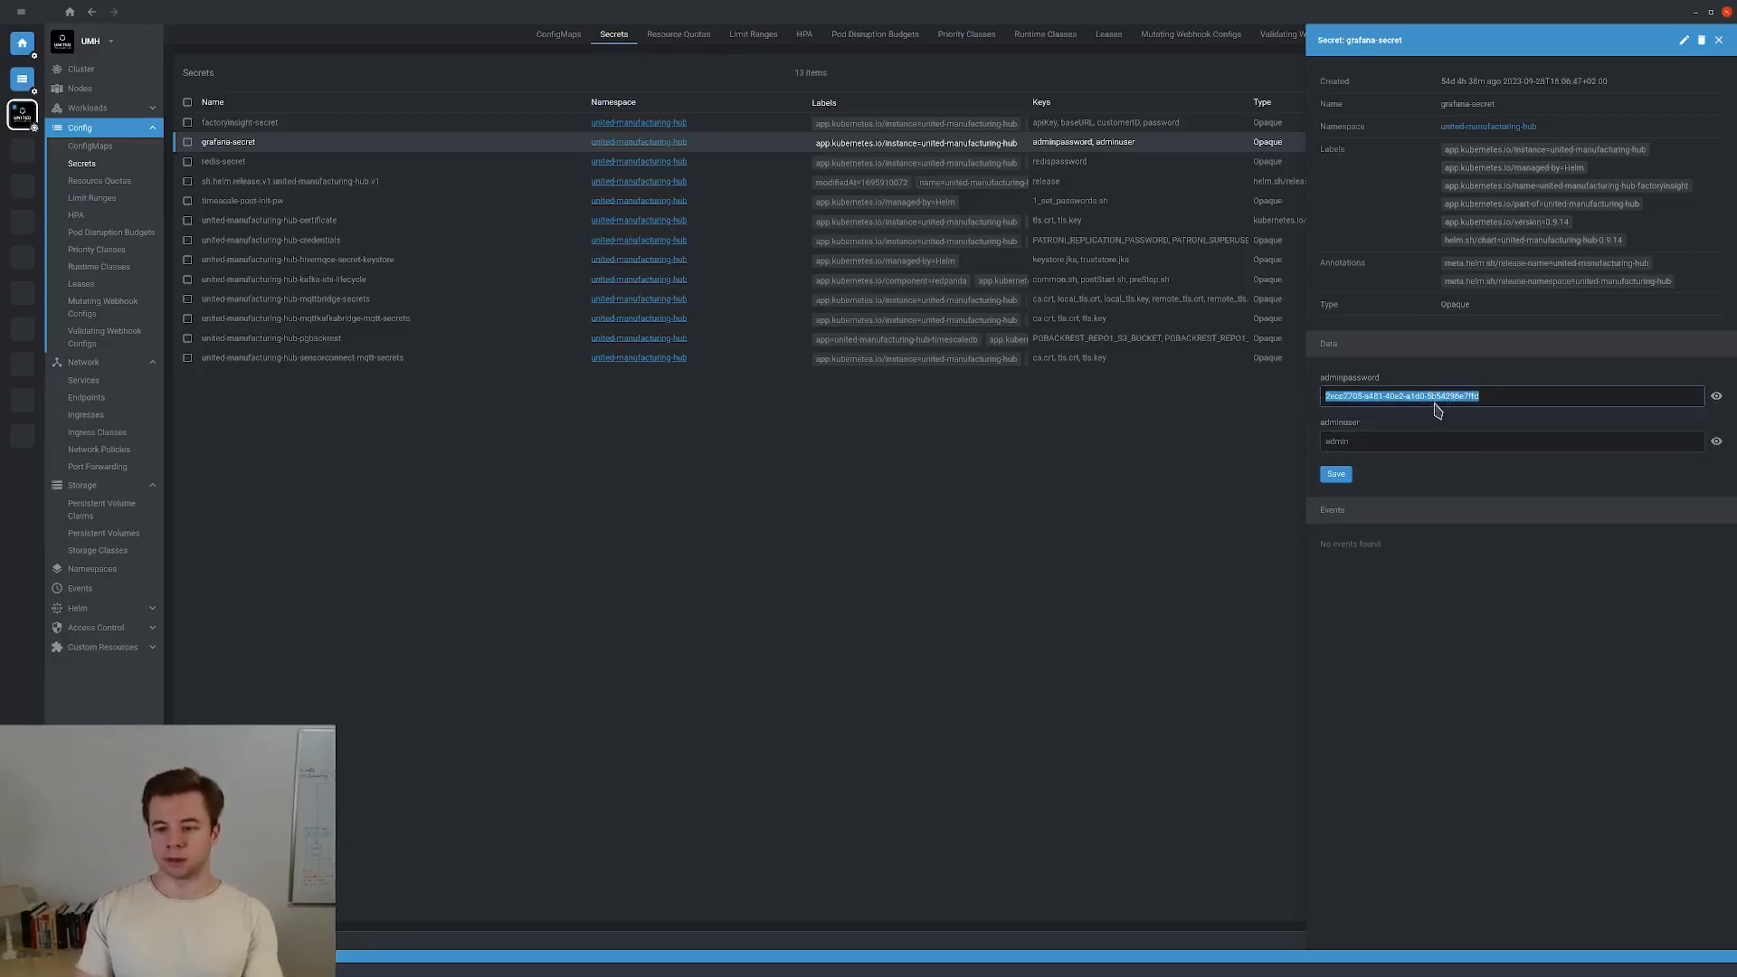
key("alt+Tab")
left_click(864, 576)
Log in to Grafana as admin using the pasted password.
key("ctrl+v")
left_click(853, 532)
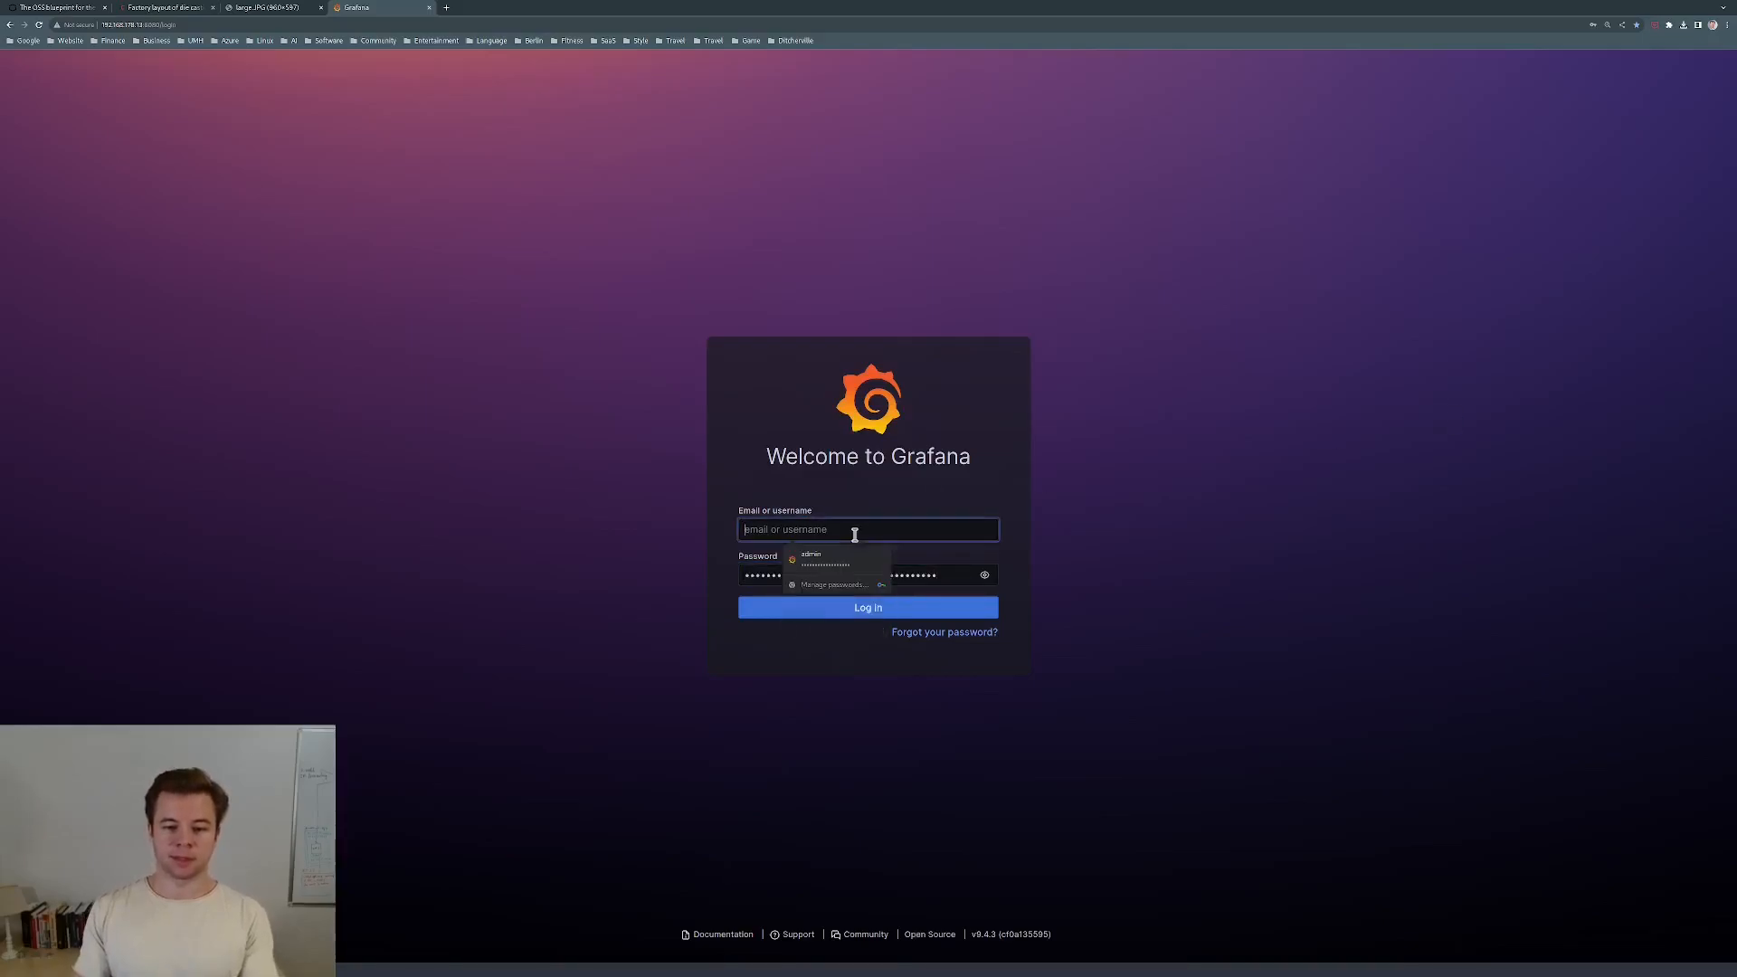
type("admin")
left_click(870, 608)
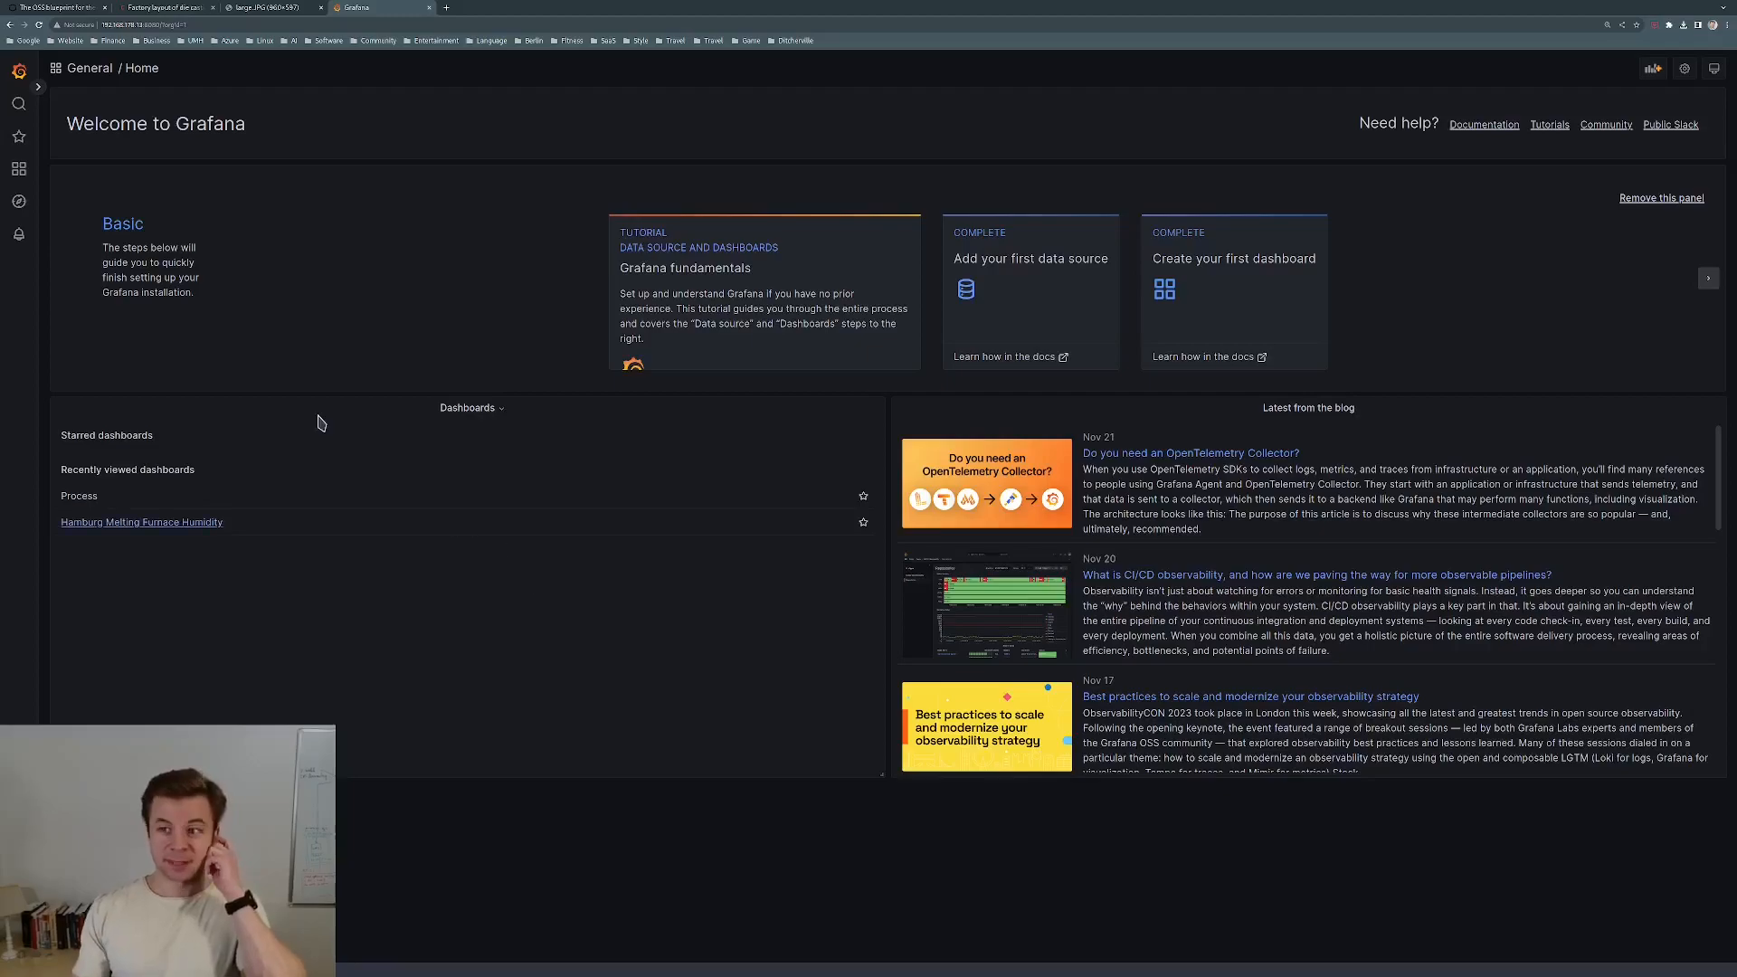
Create a new empty dashboard from the Dashboards list and add its first panel.
mouse_move(12, 175)
left_click(84, 171)
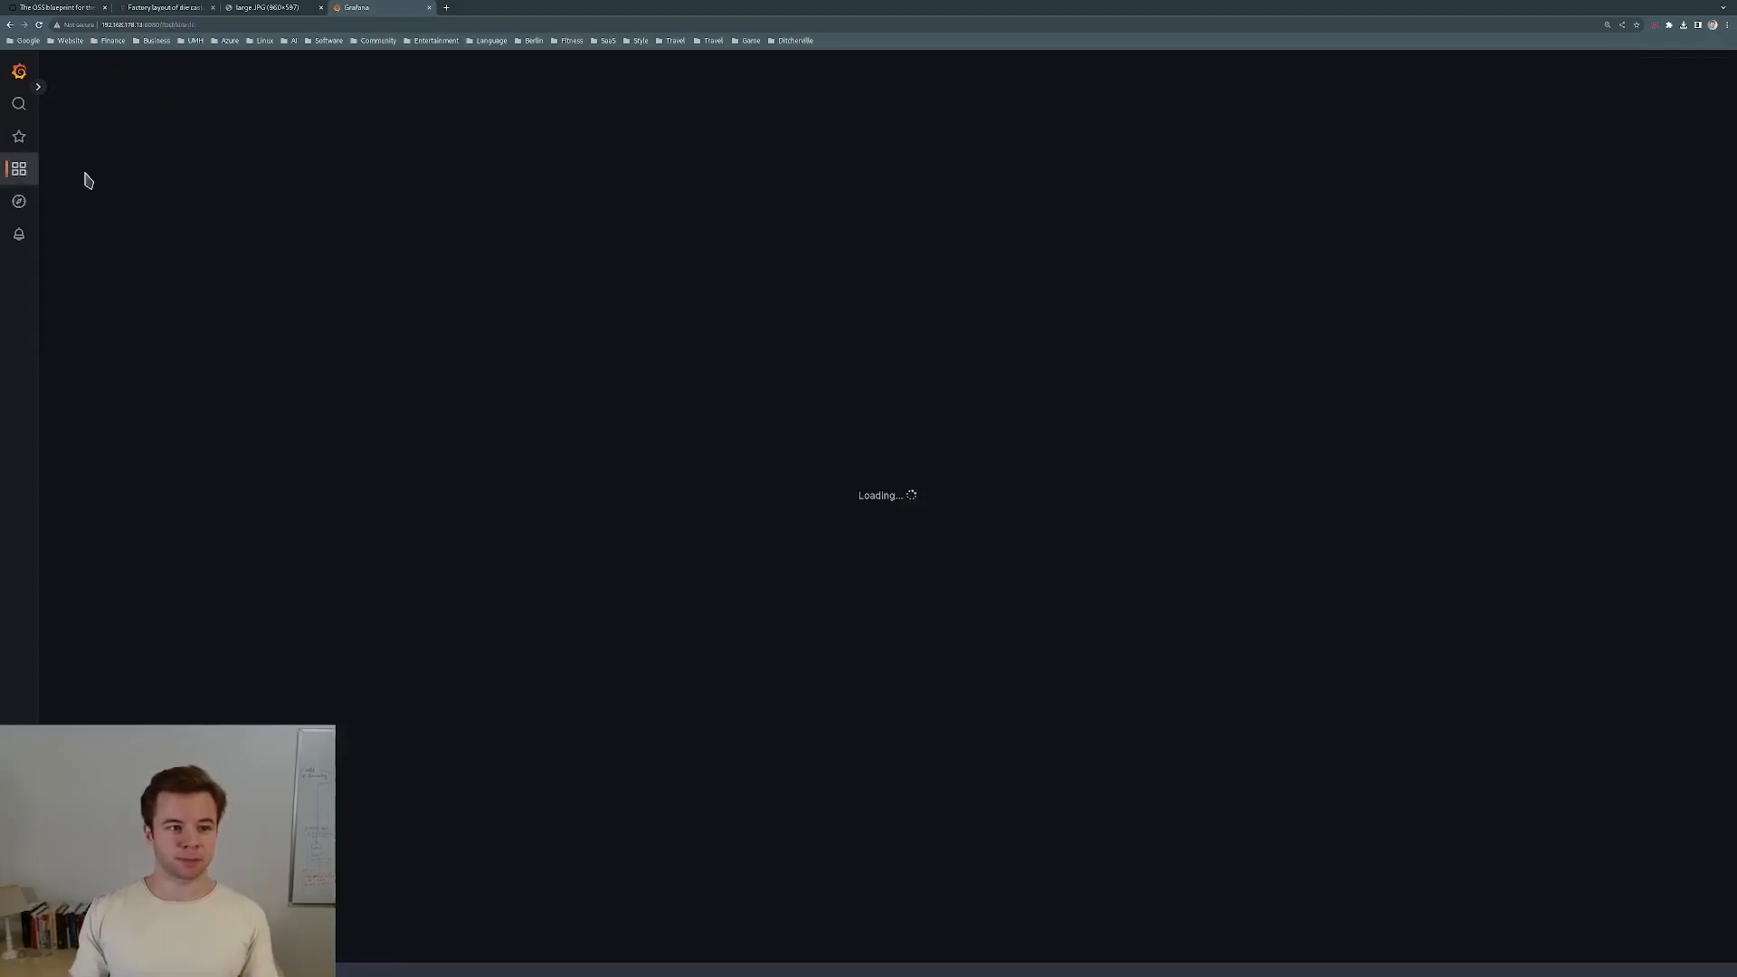
left_click(1333, 188)
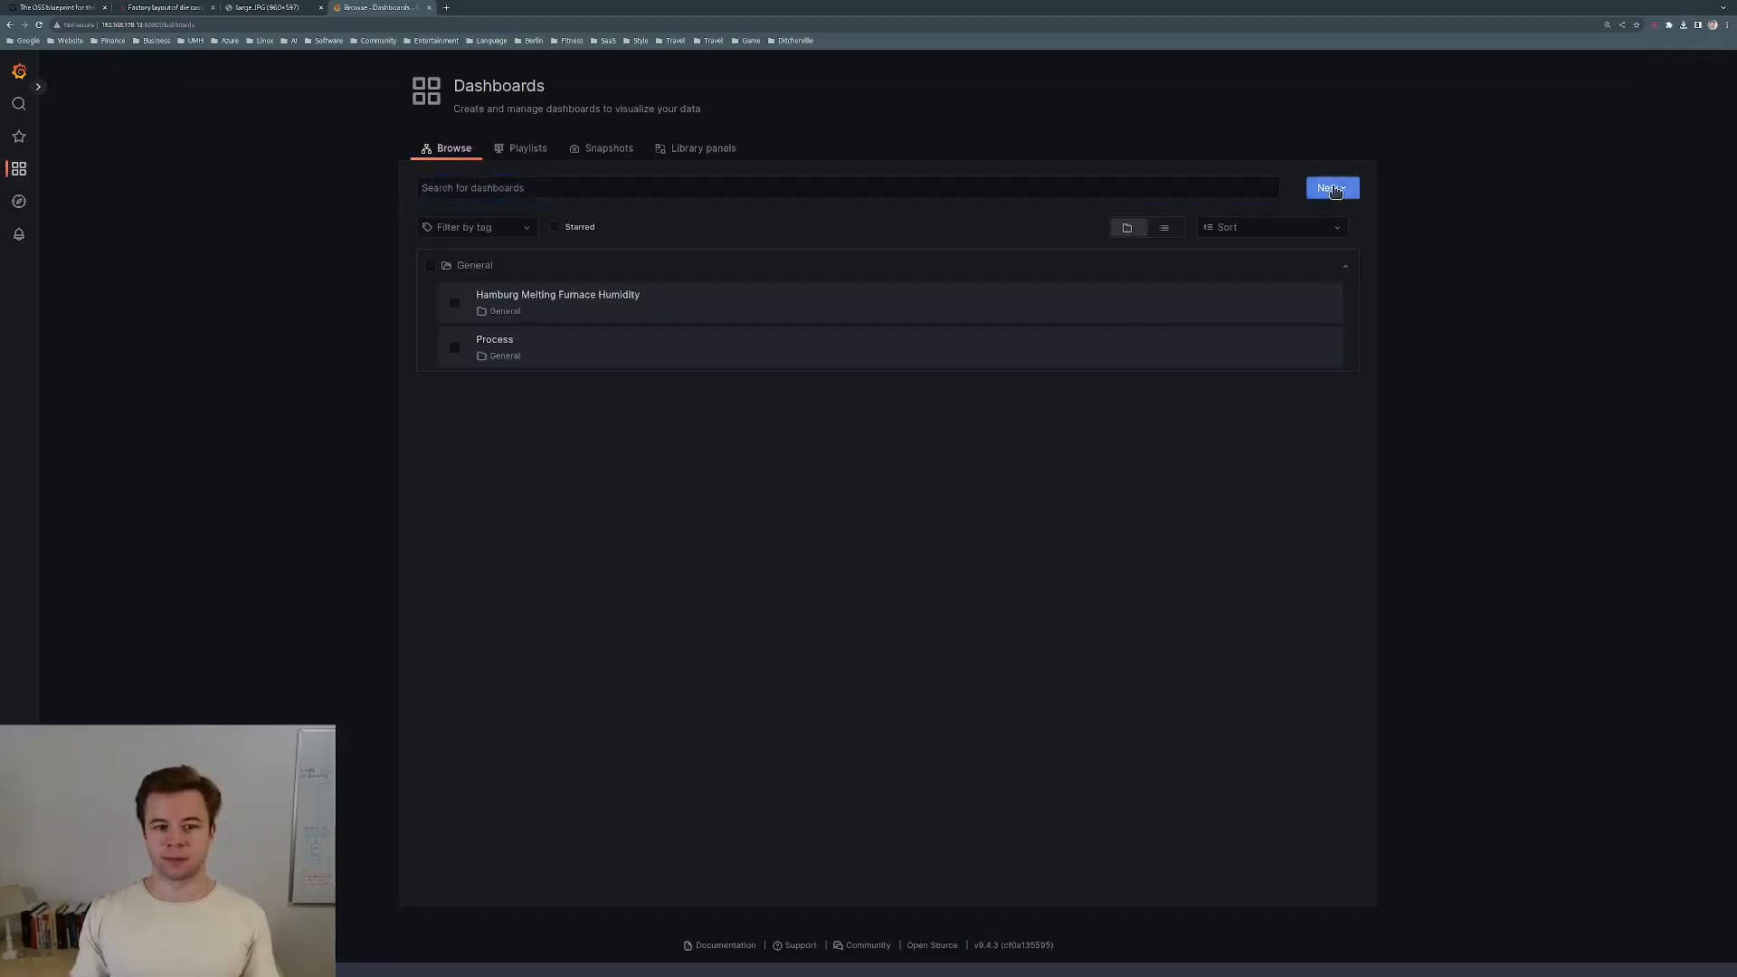
left_click(1338, 226)
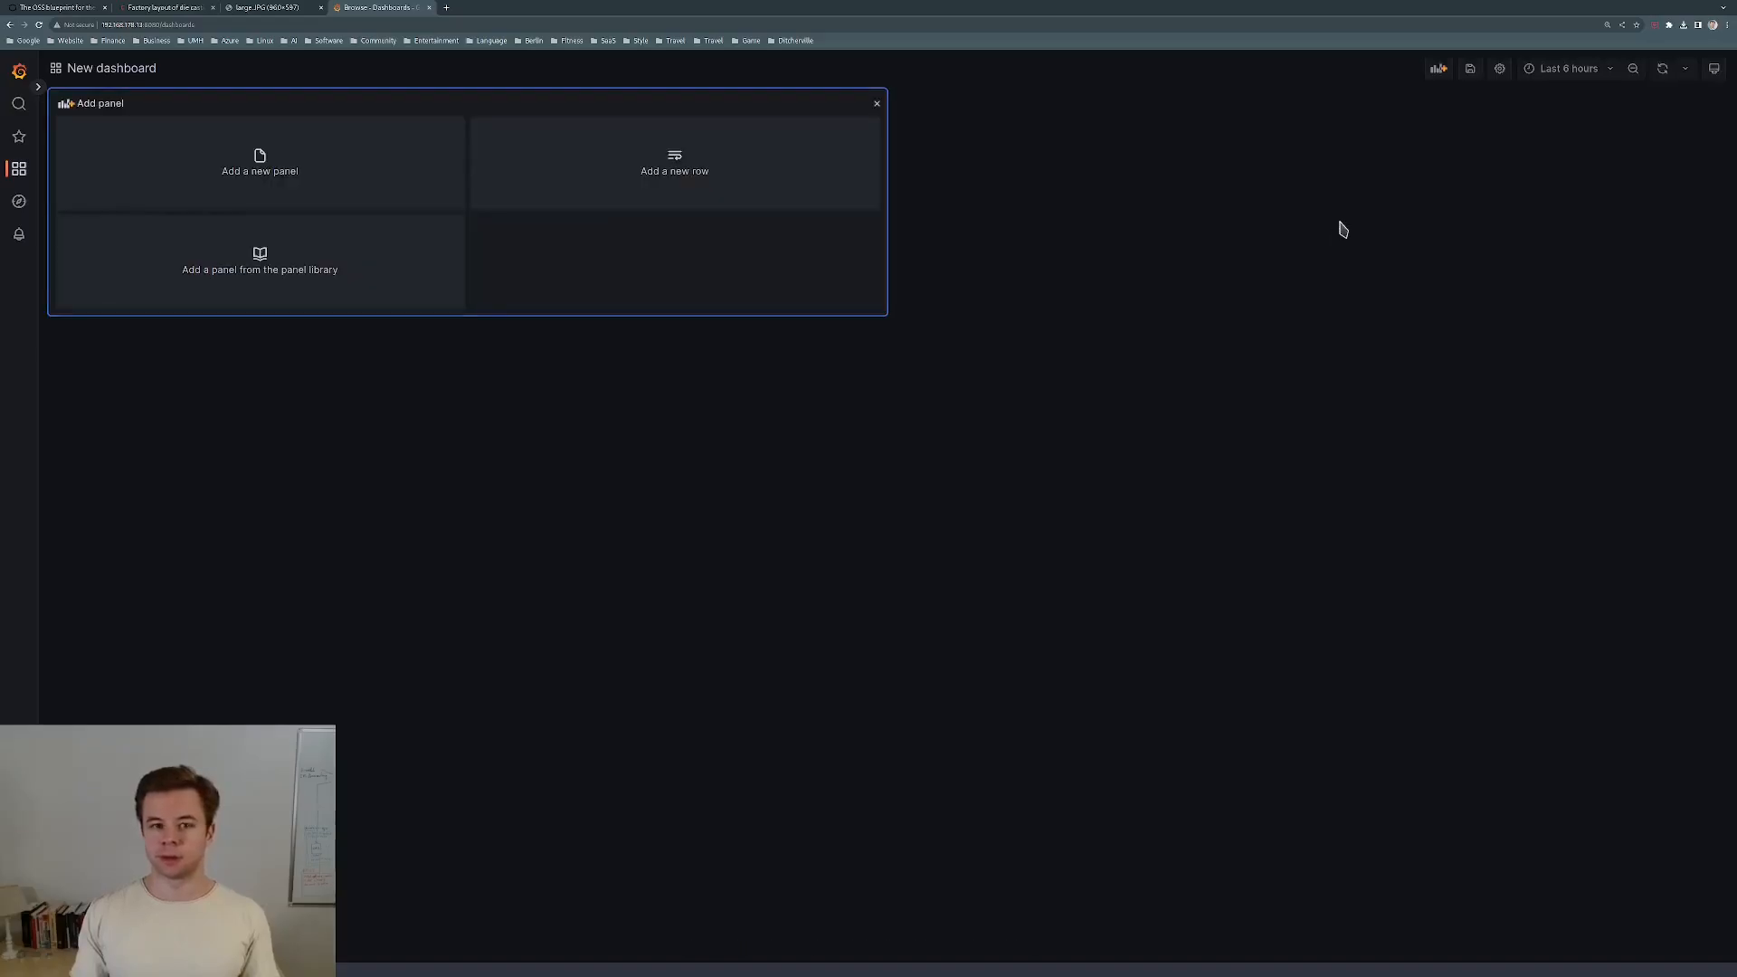
left_click(292, 185)
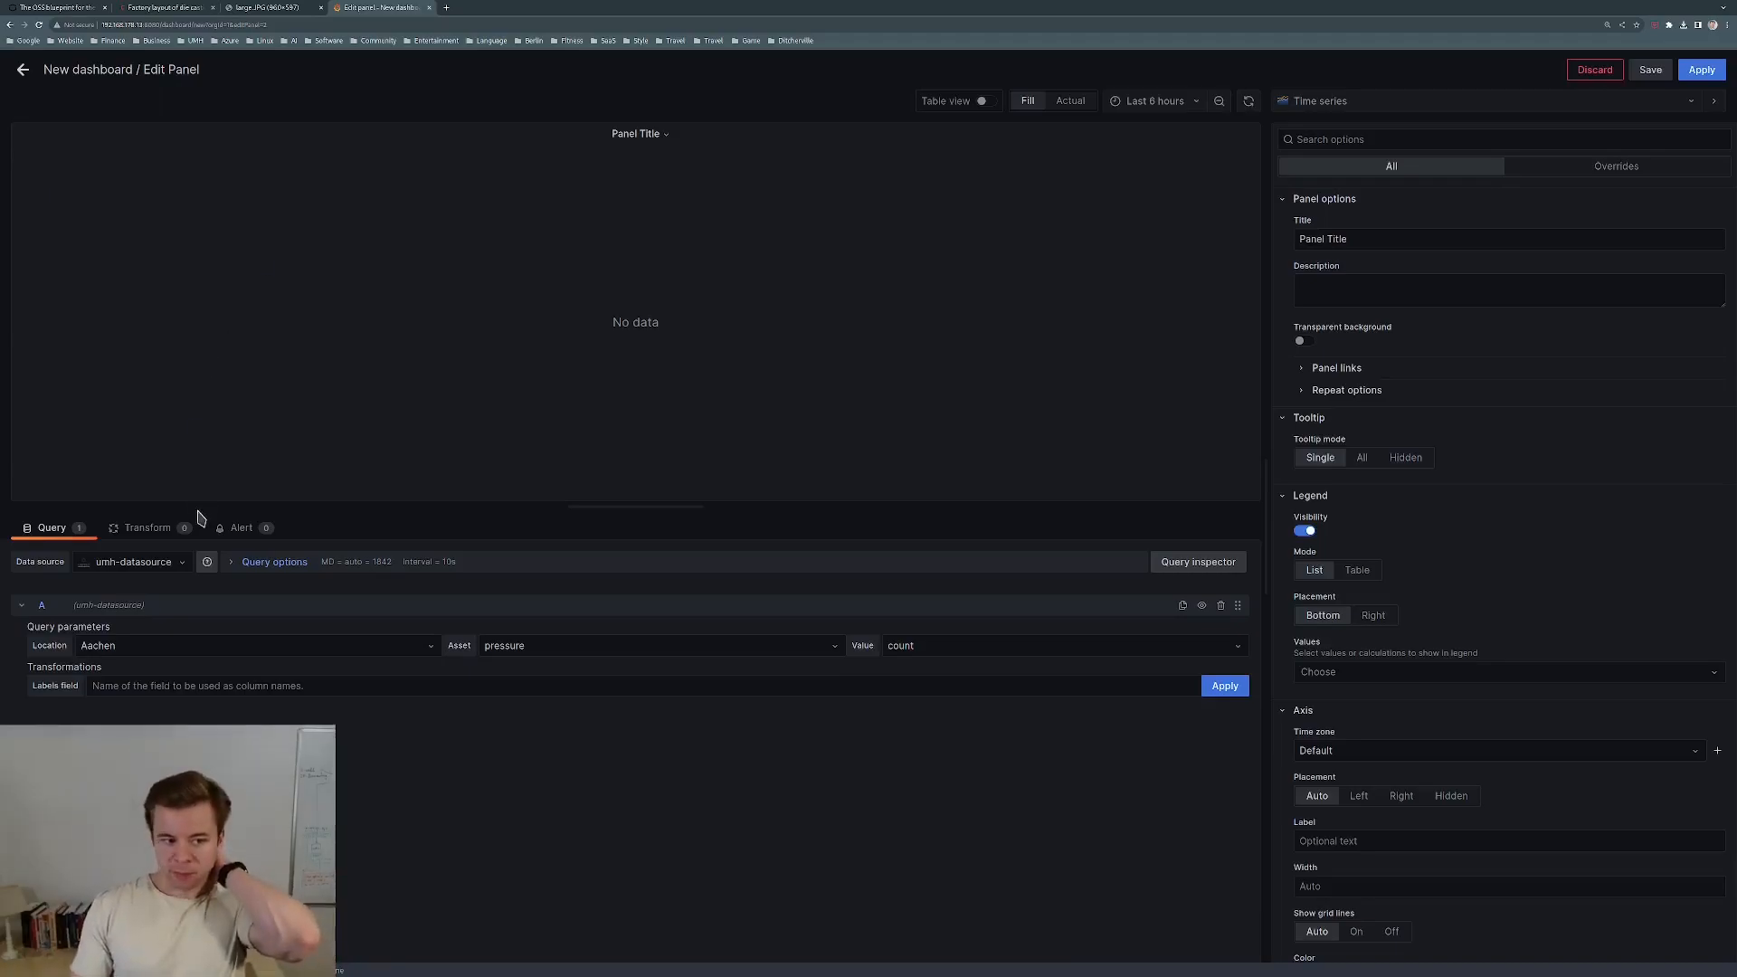
Query umh-v2-datasource for factoryinsight > Hamburg > DefaultArea > DefaultProductionLine > MeltingFurnace.
left_click(184, 562)
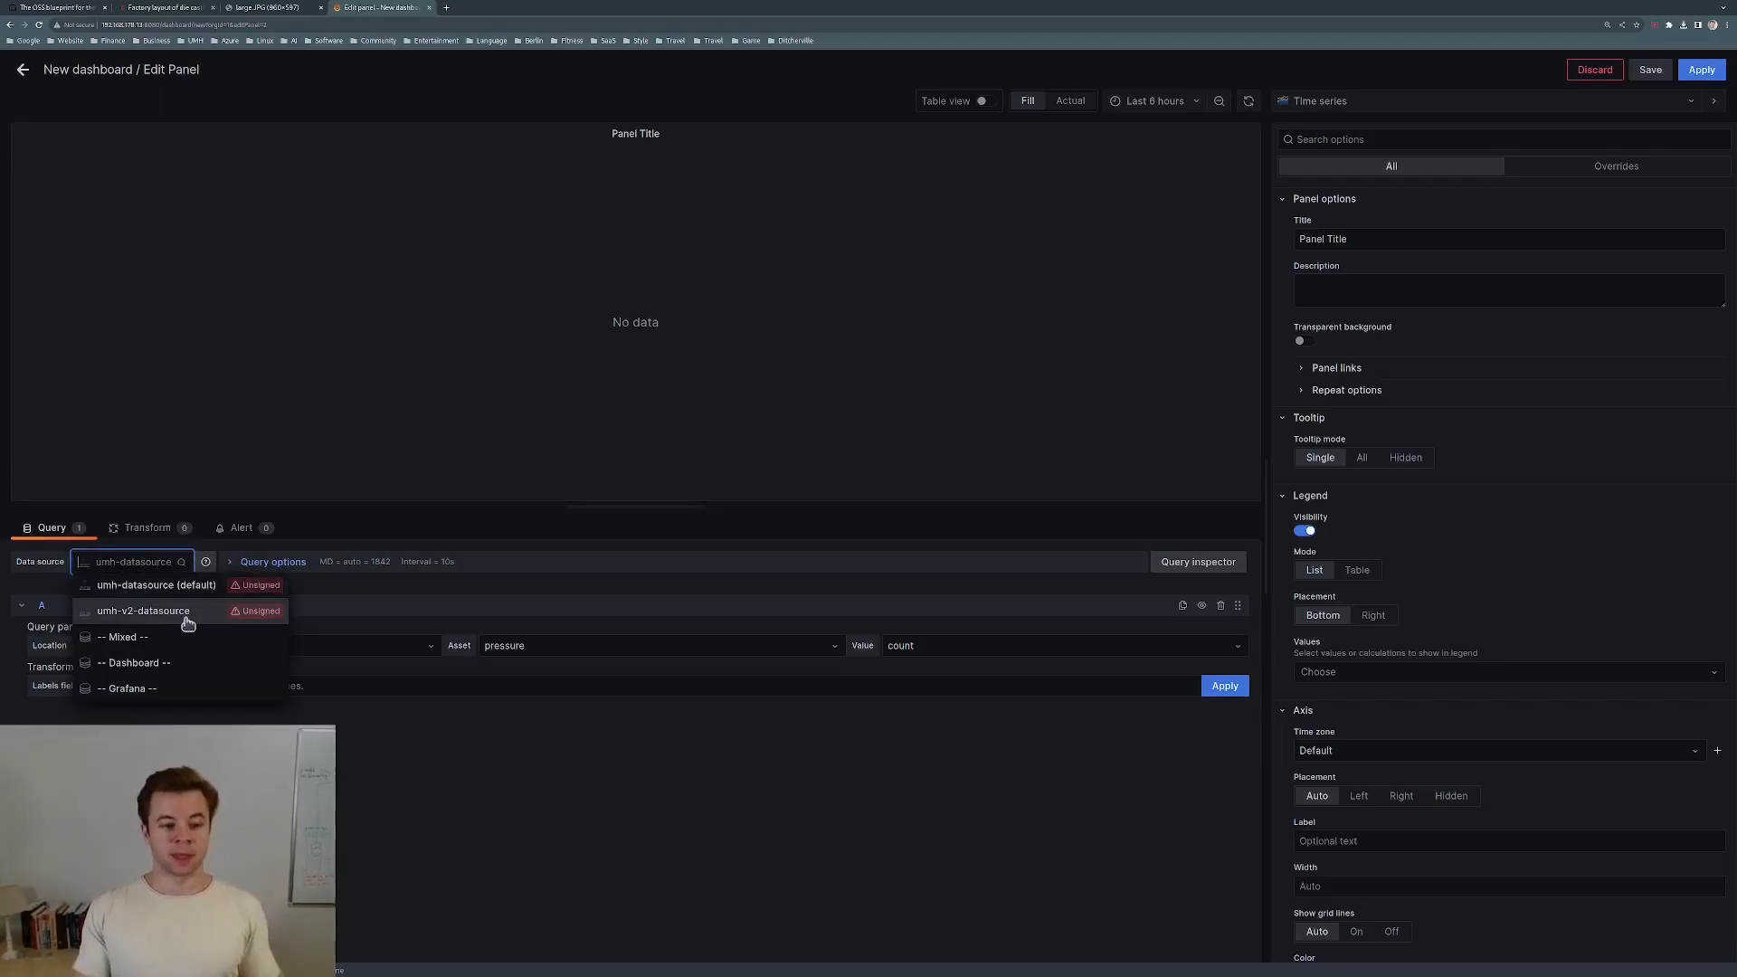
left_click(186, 615)
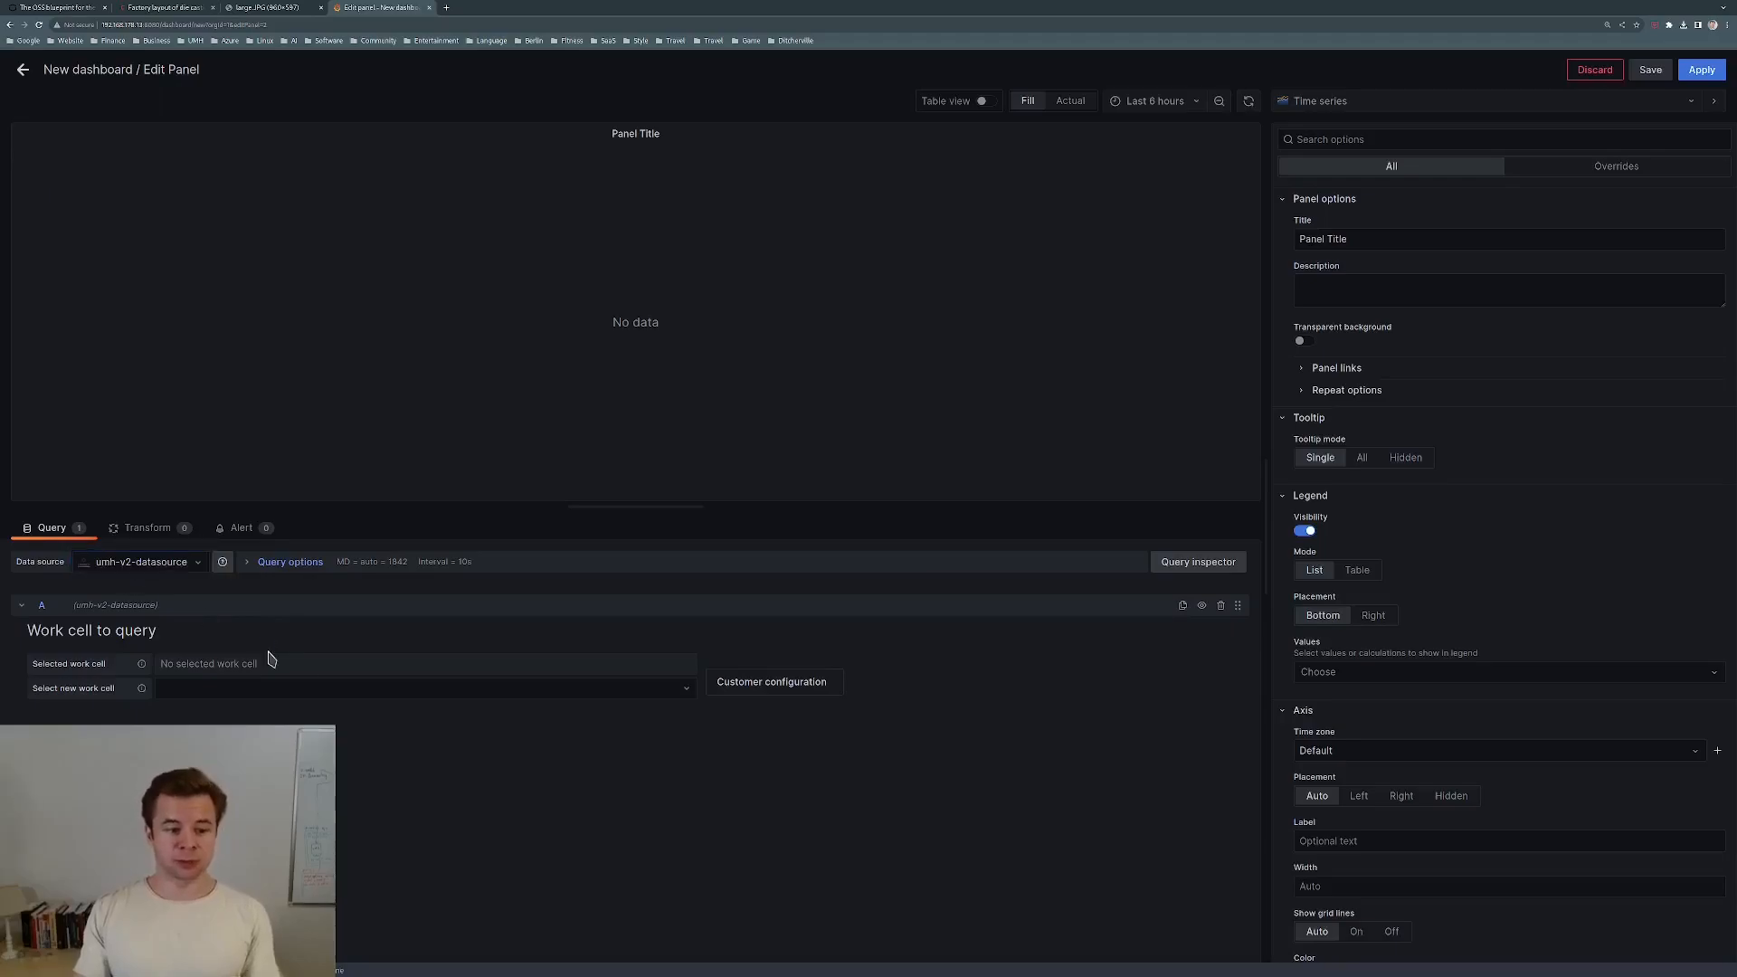
left_click(248, 686)
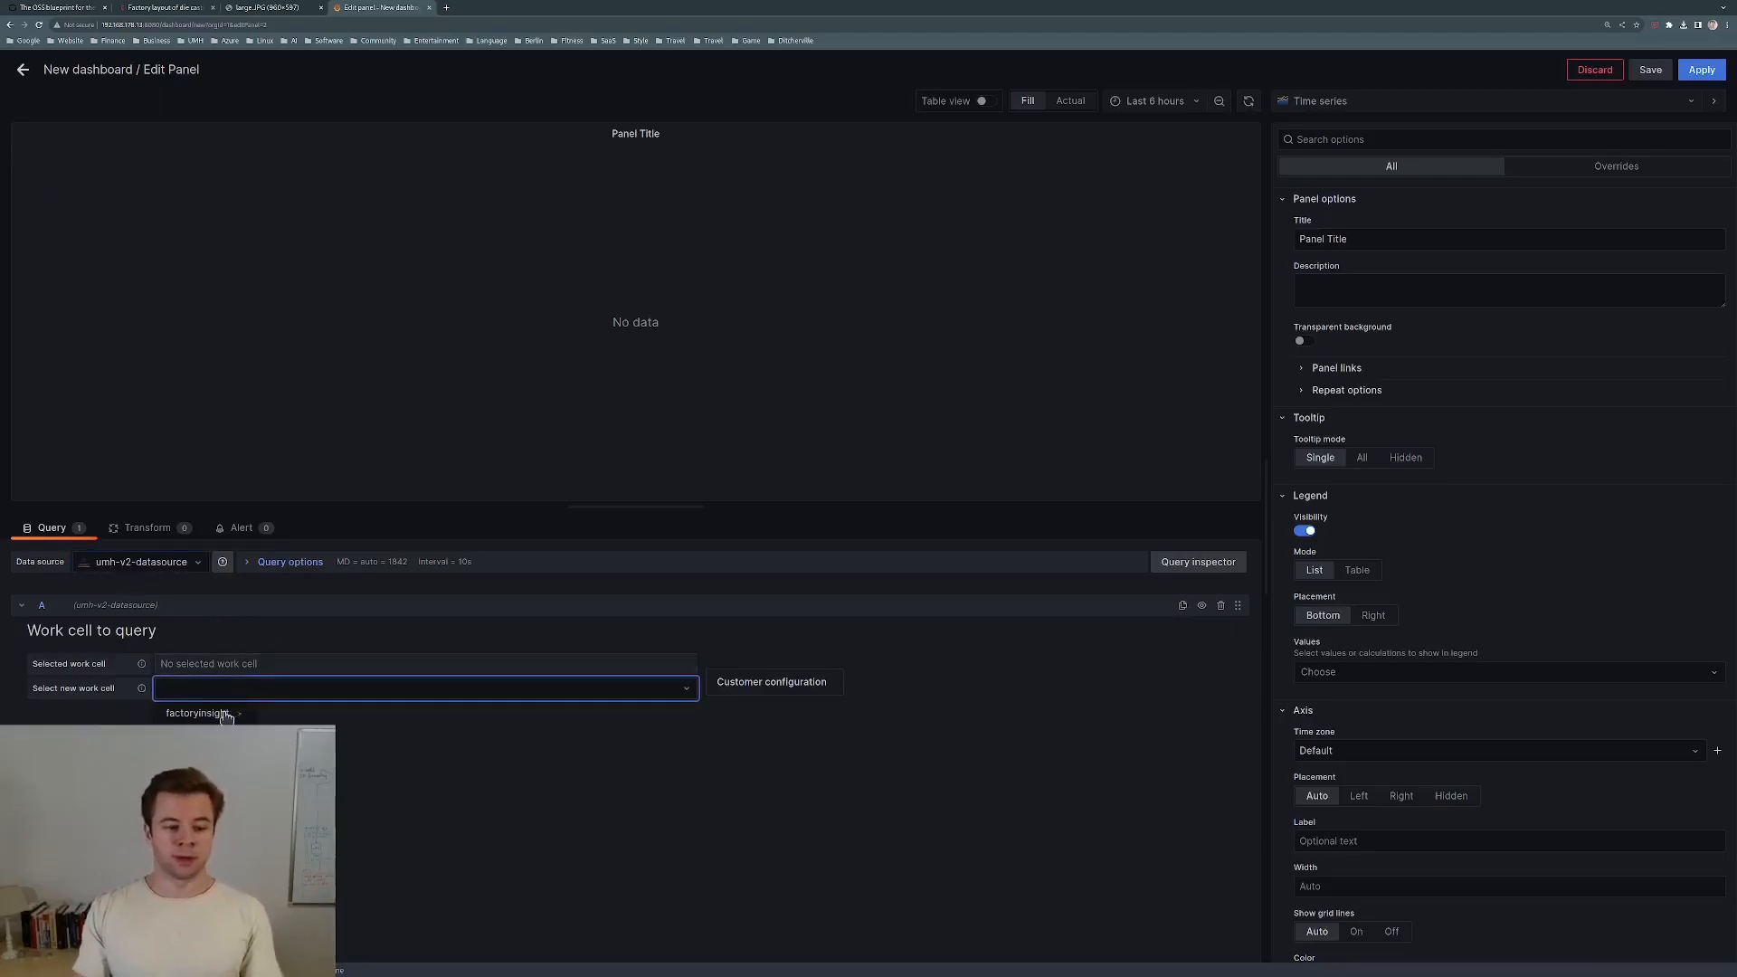
left_click(216, 715)
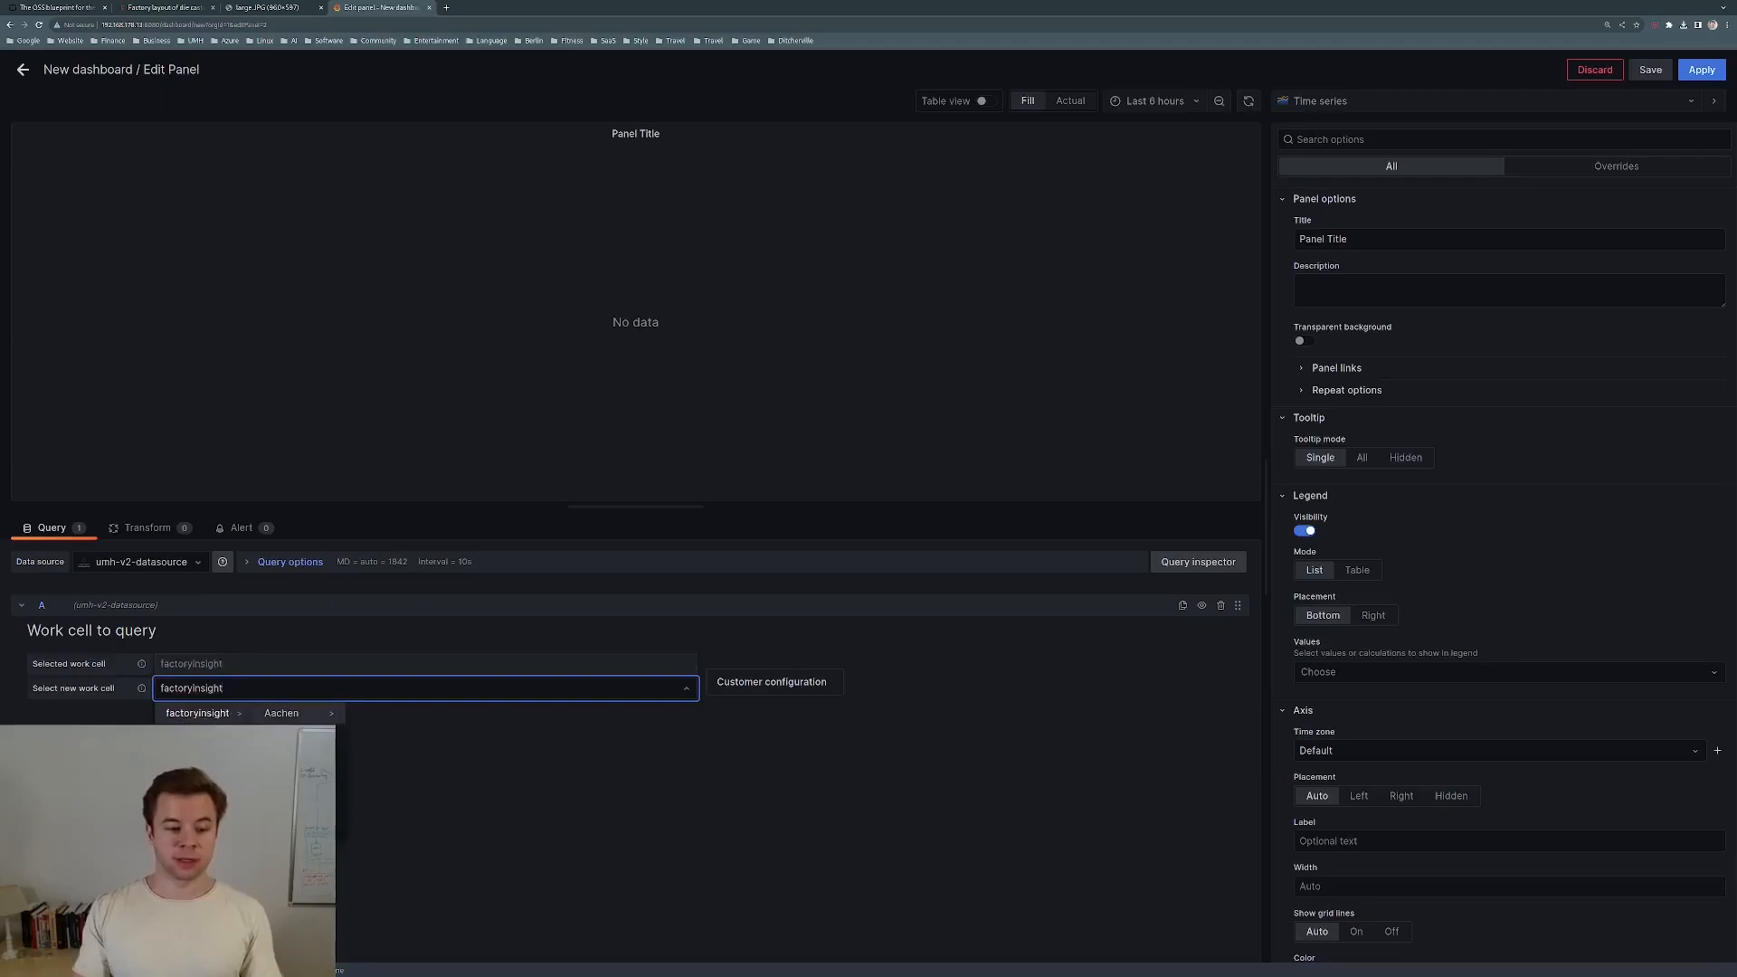
left_click(294, 756)
left_click(381, 716)
left_click(506, 719)
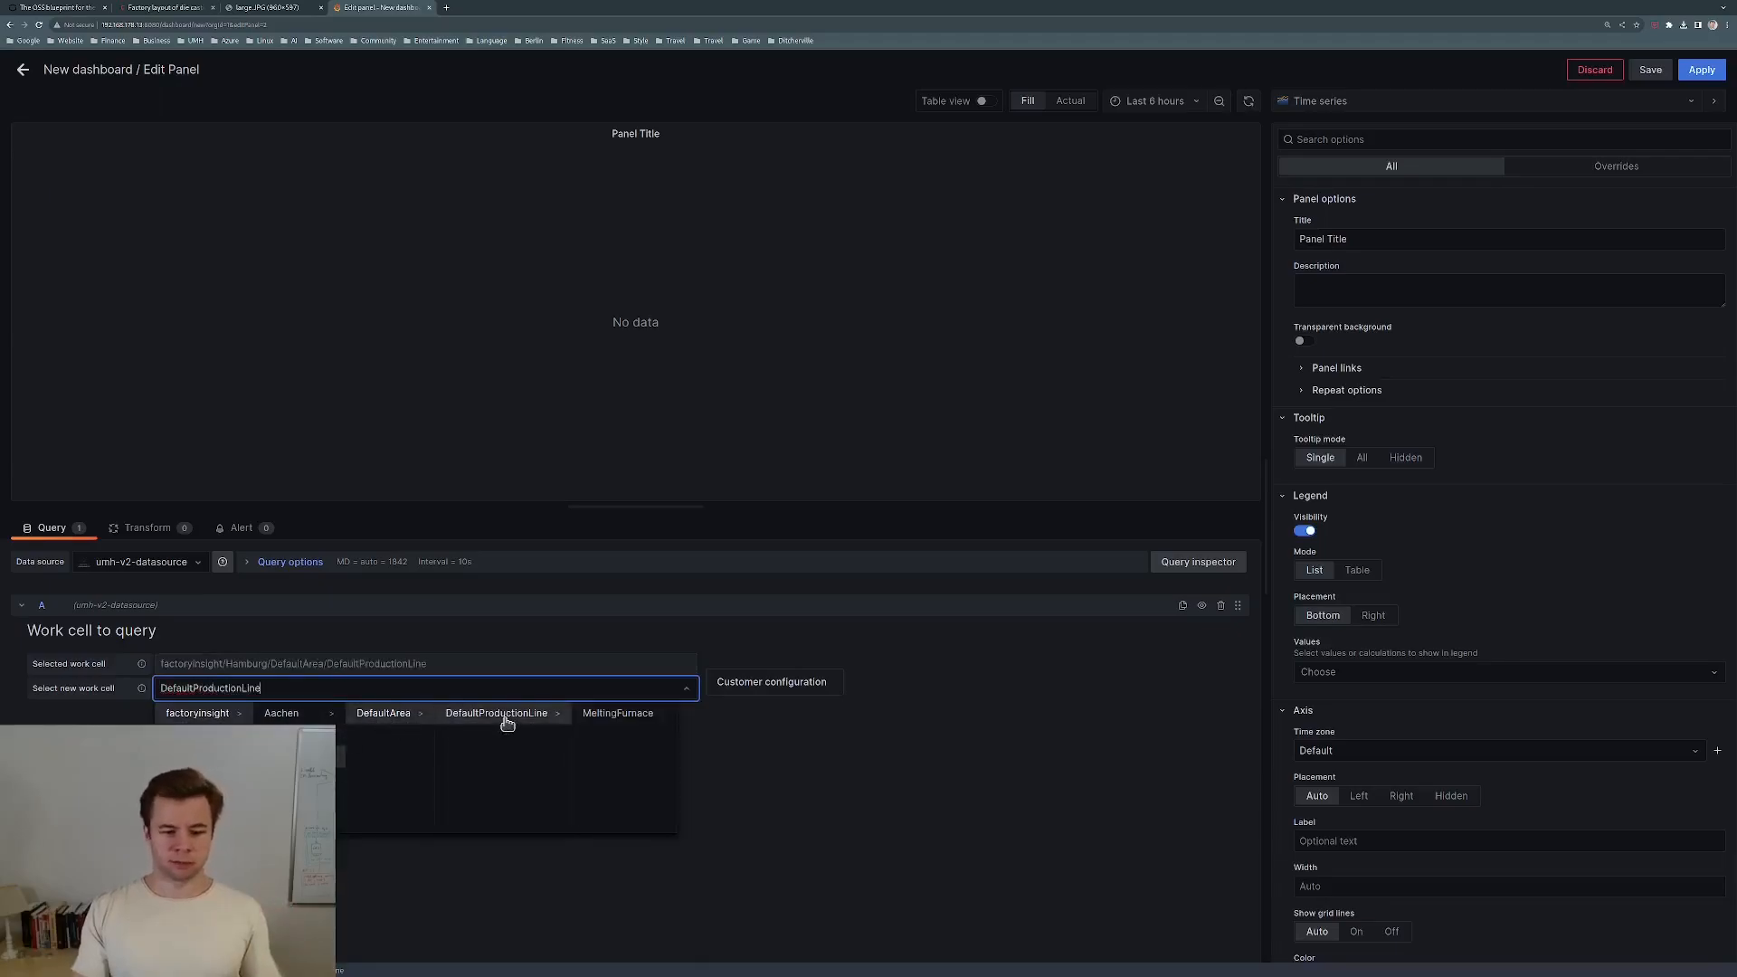
left_click(617, 717)
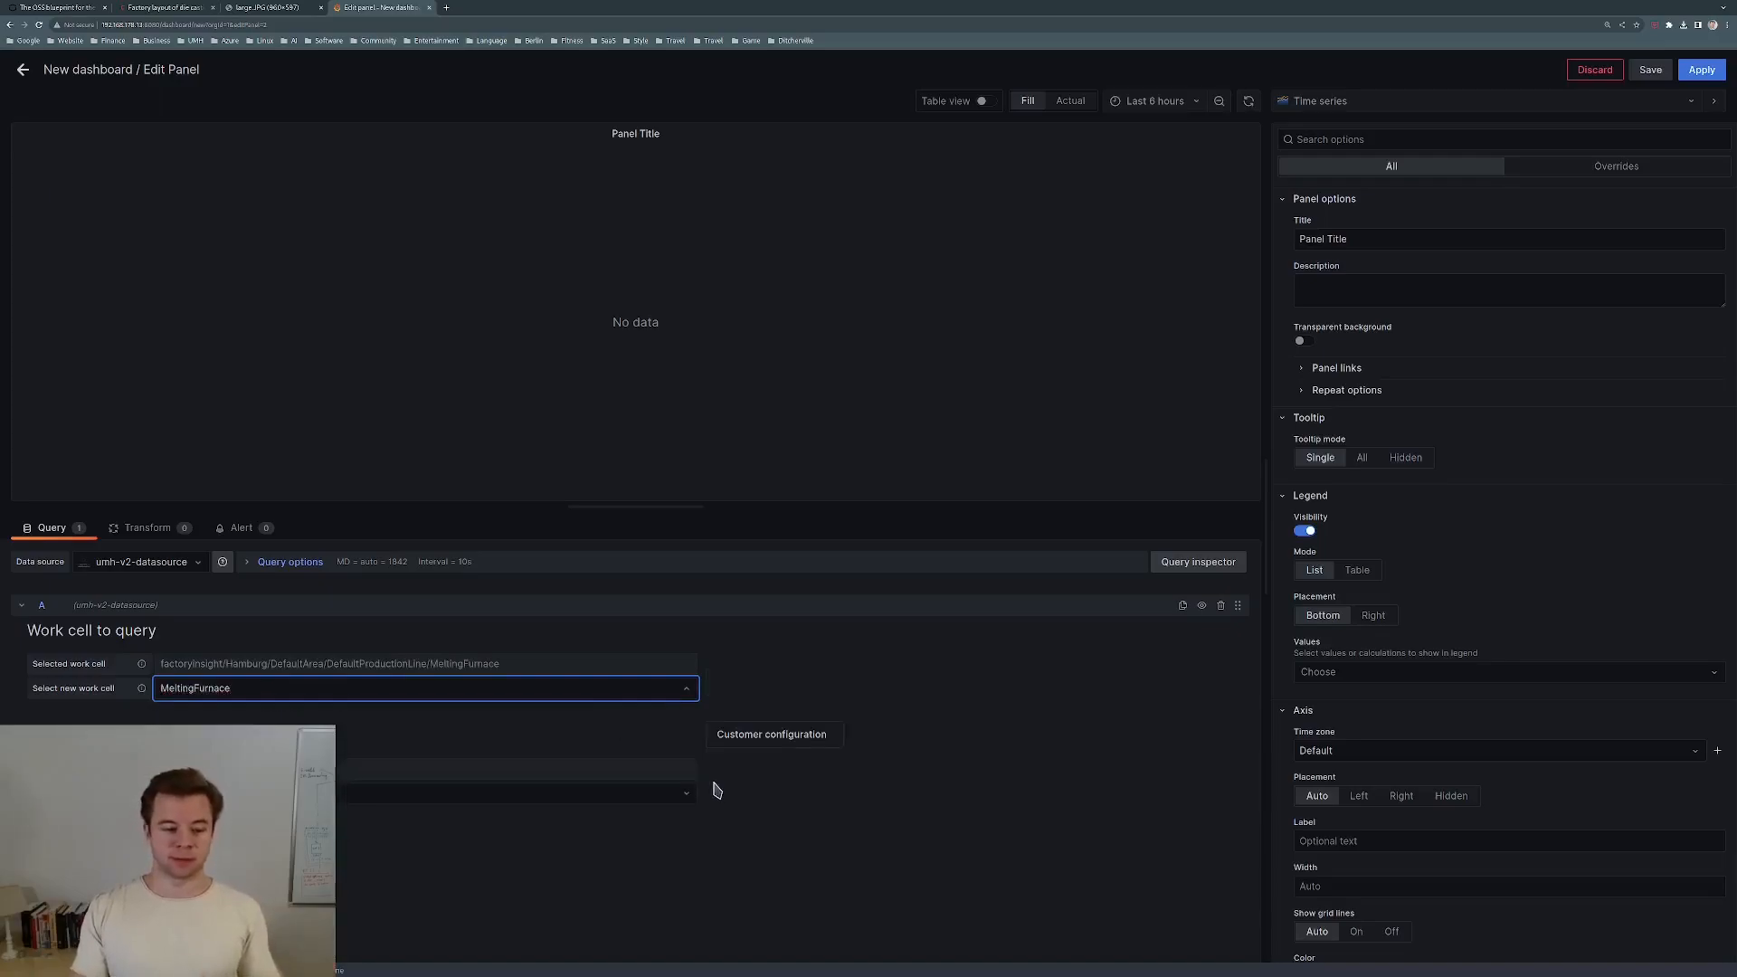
Shrink the graph preview to give the query editor more room.
left_click(407, 800)
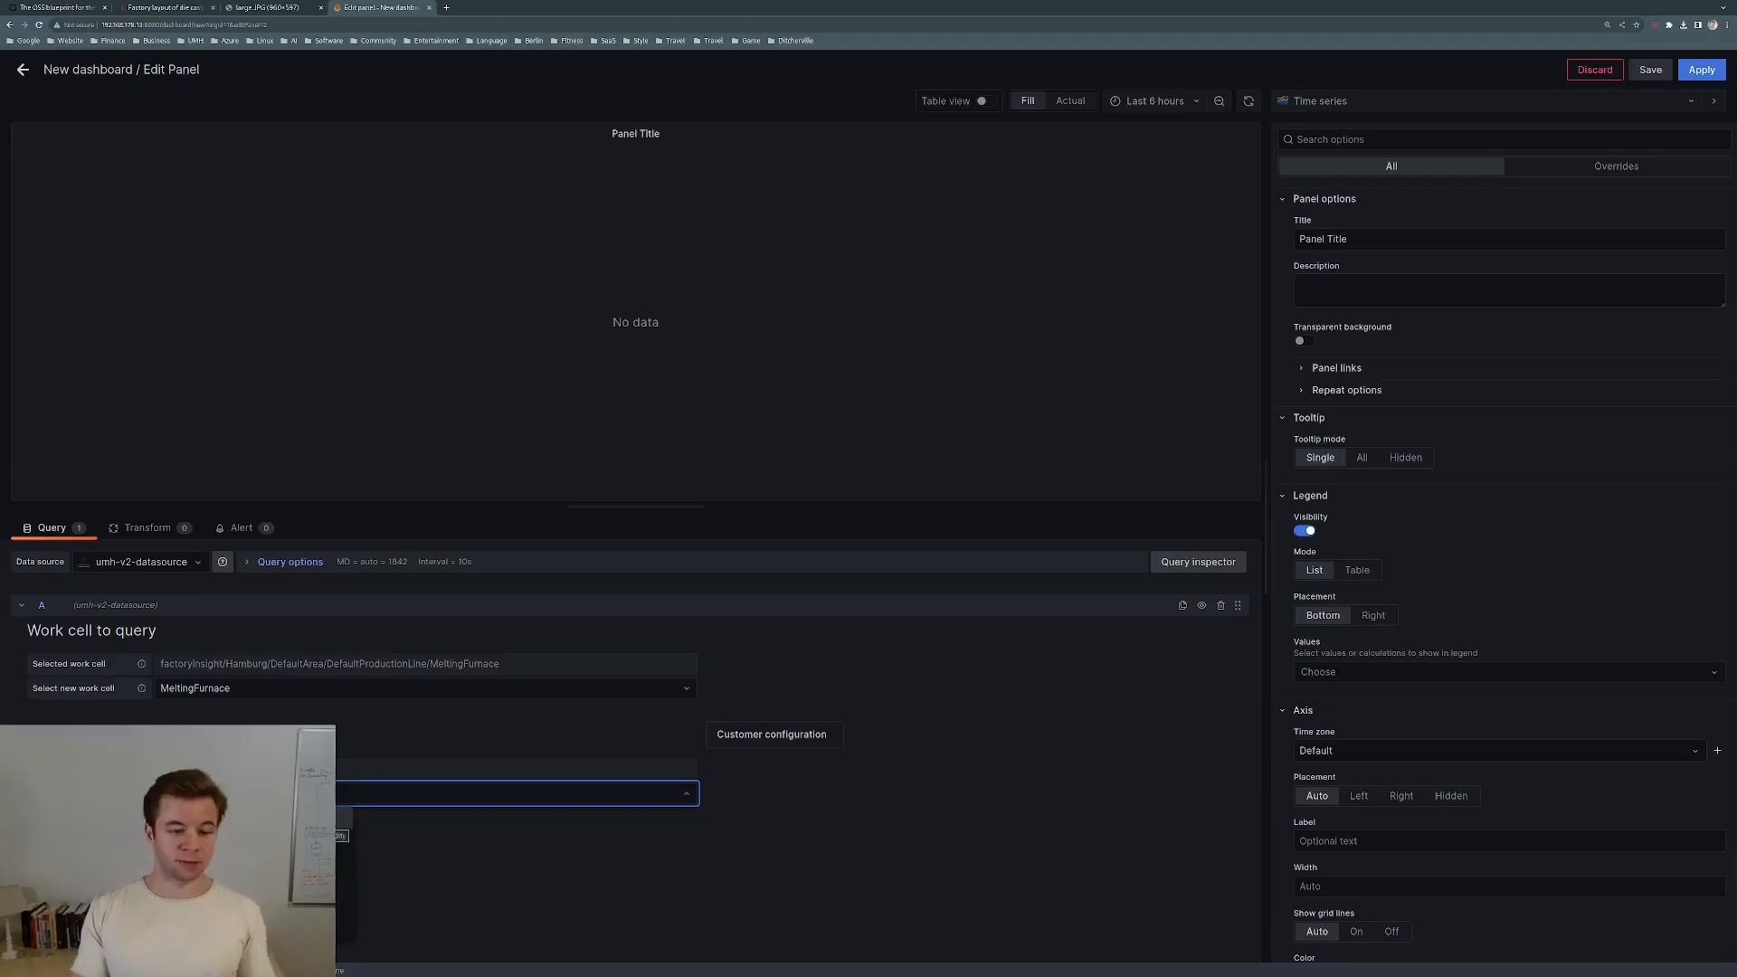
left_click_drag(468, 533, 533, 729)
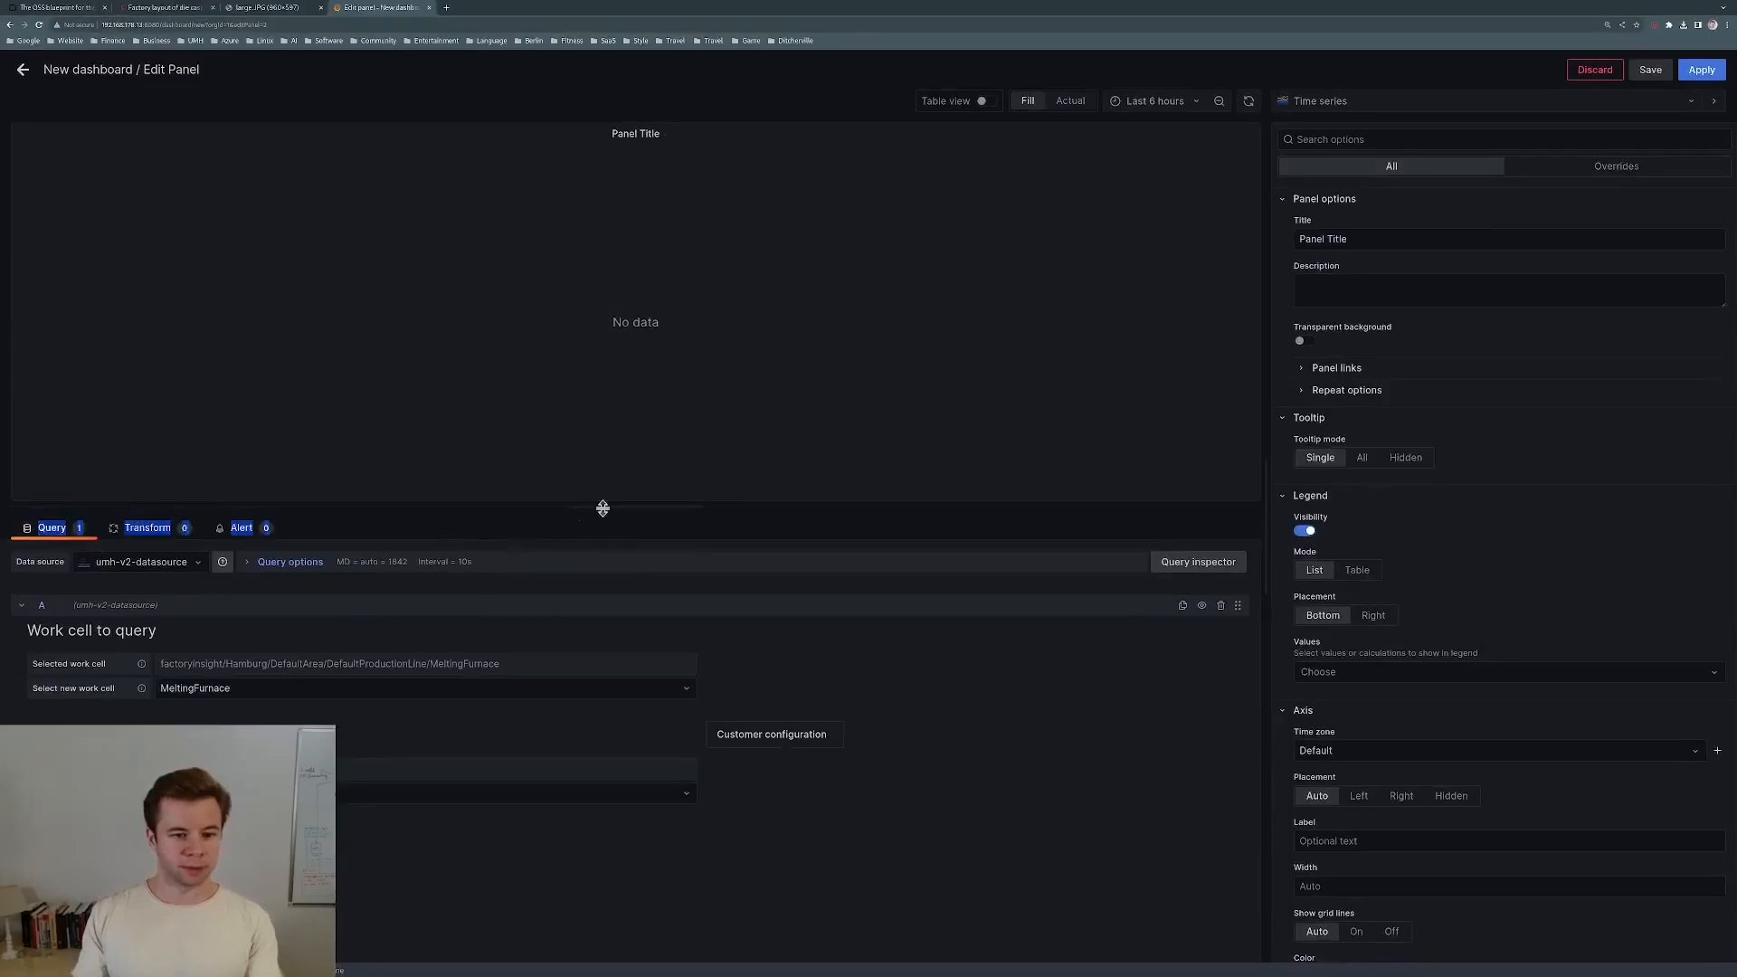
left_click_drag(603, 506, 579, 184)
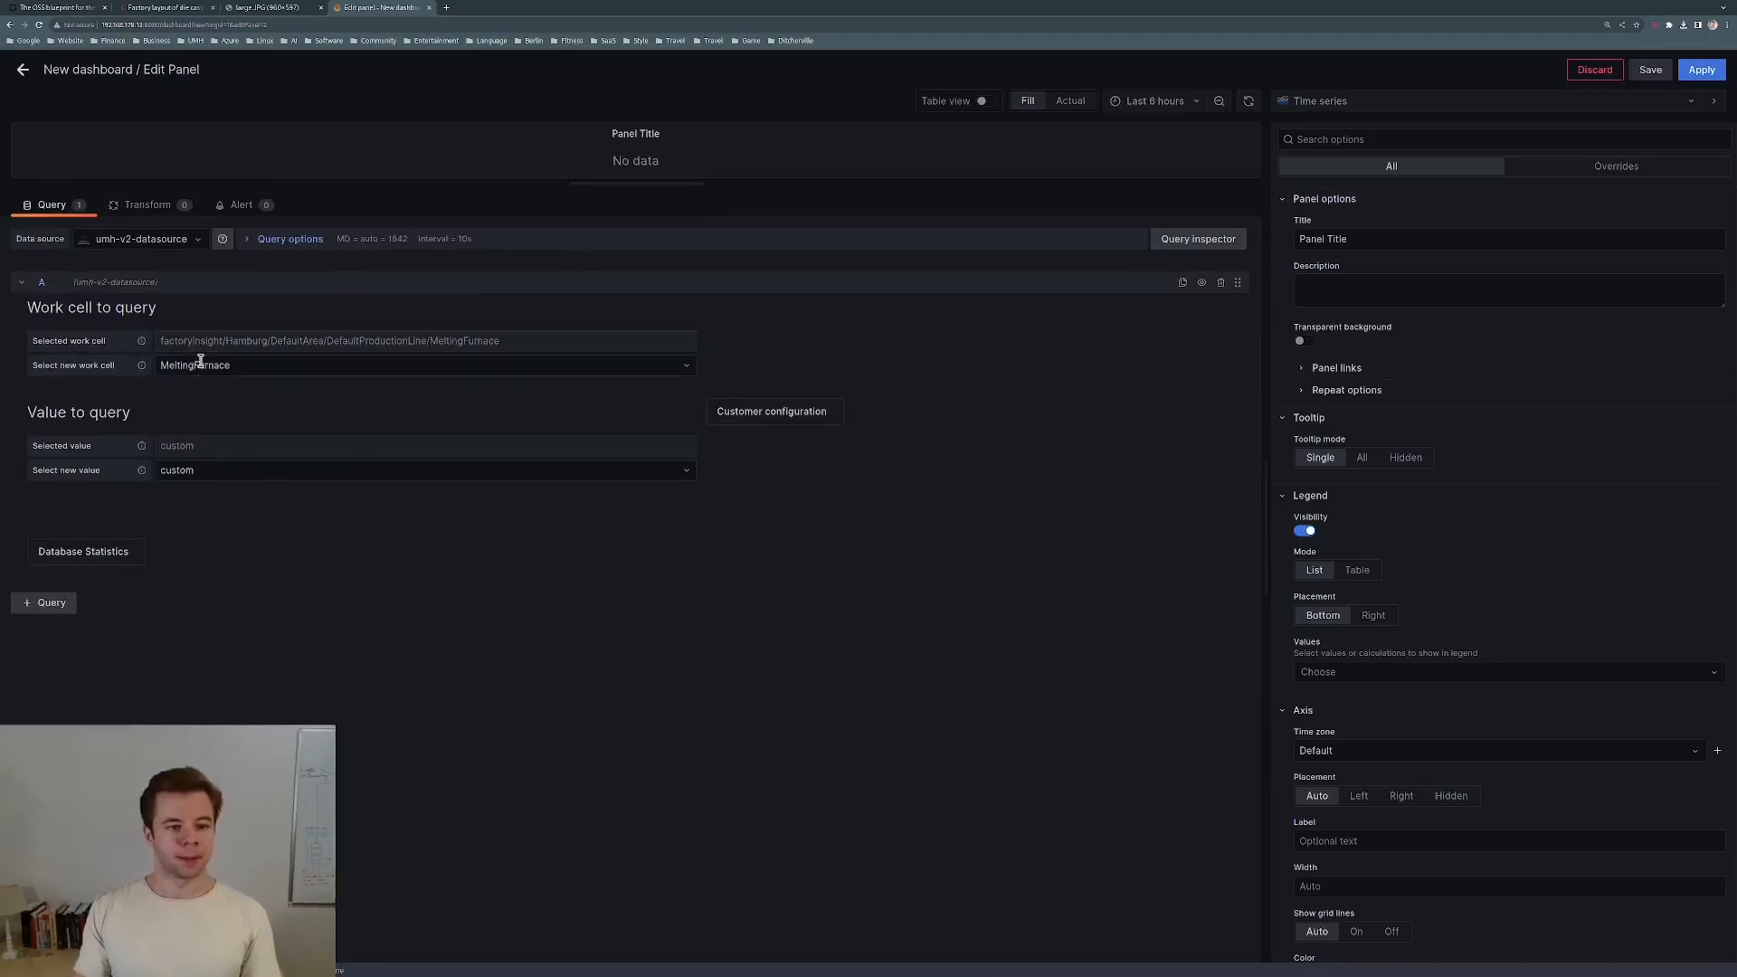
Query the humidity value in 1 Minute time buckets and apply the panel.
left_click(264, 467)
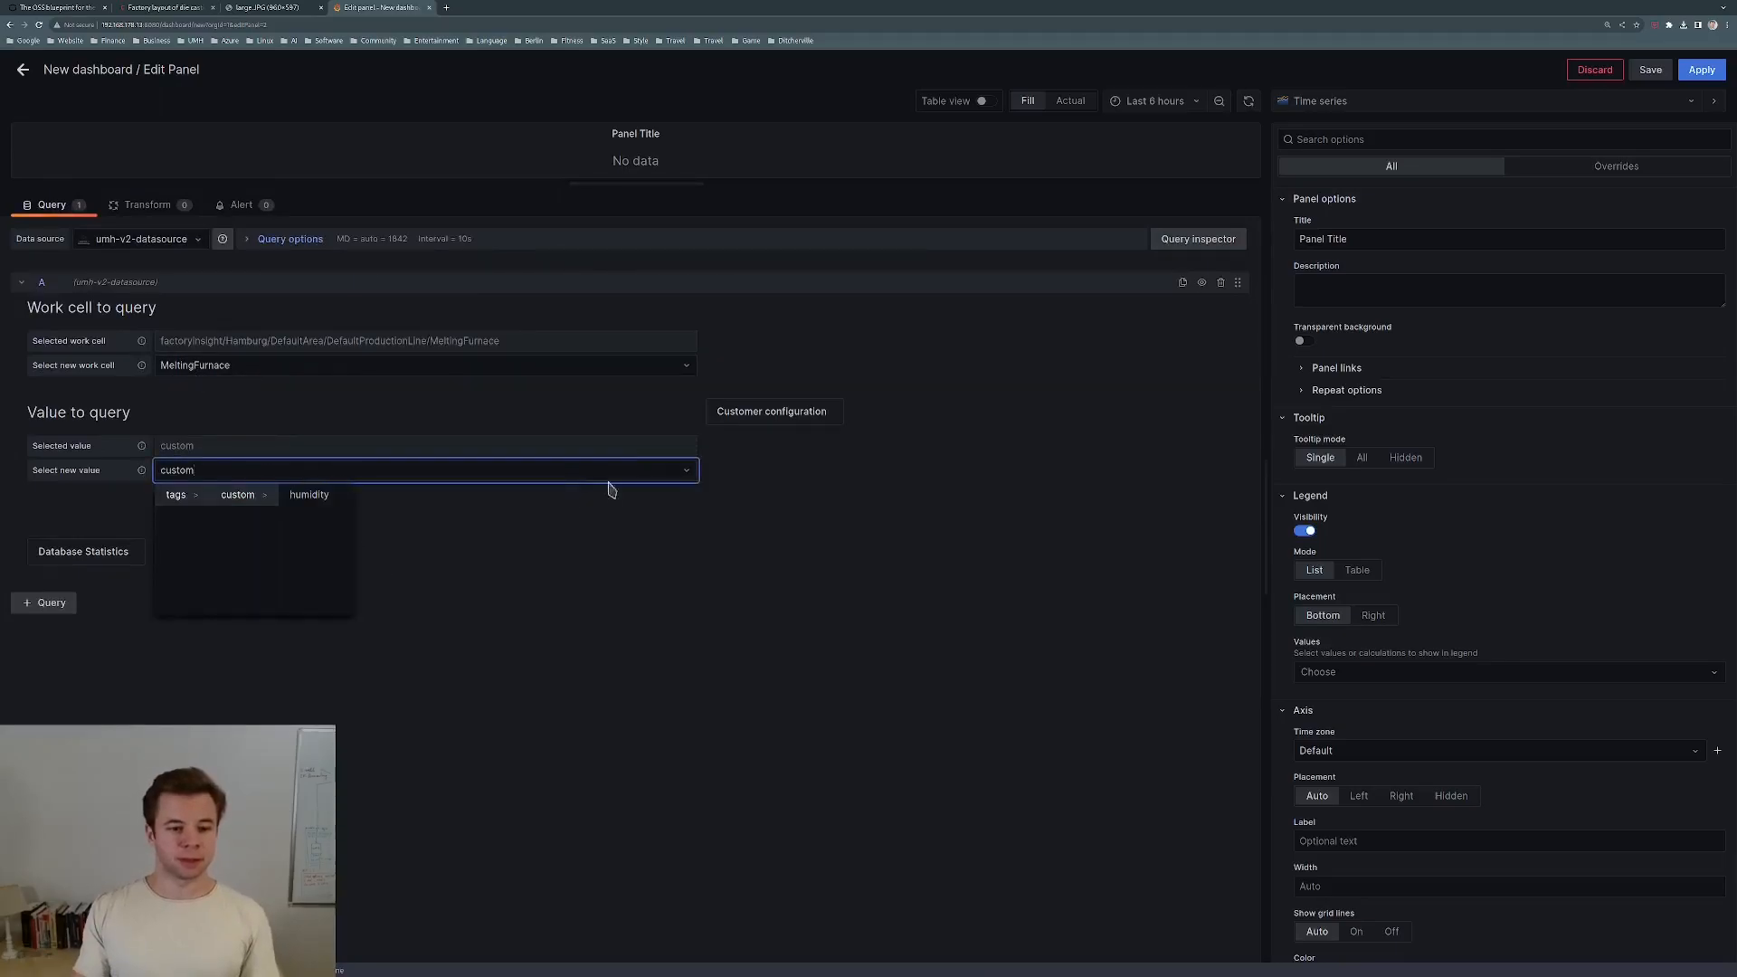
left_click(341, 494)
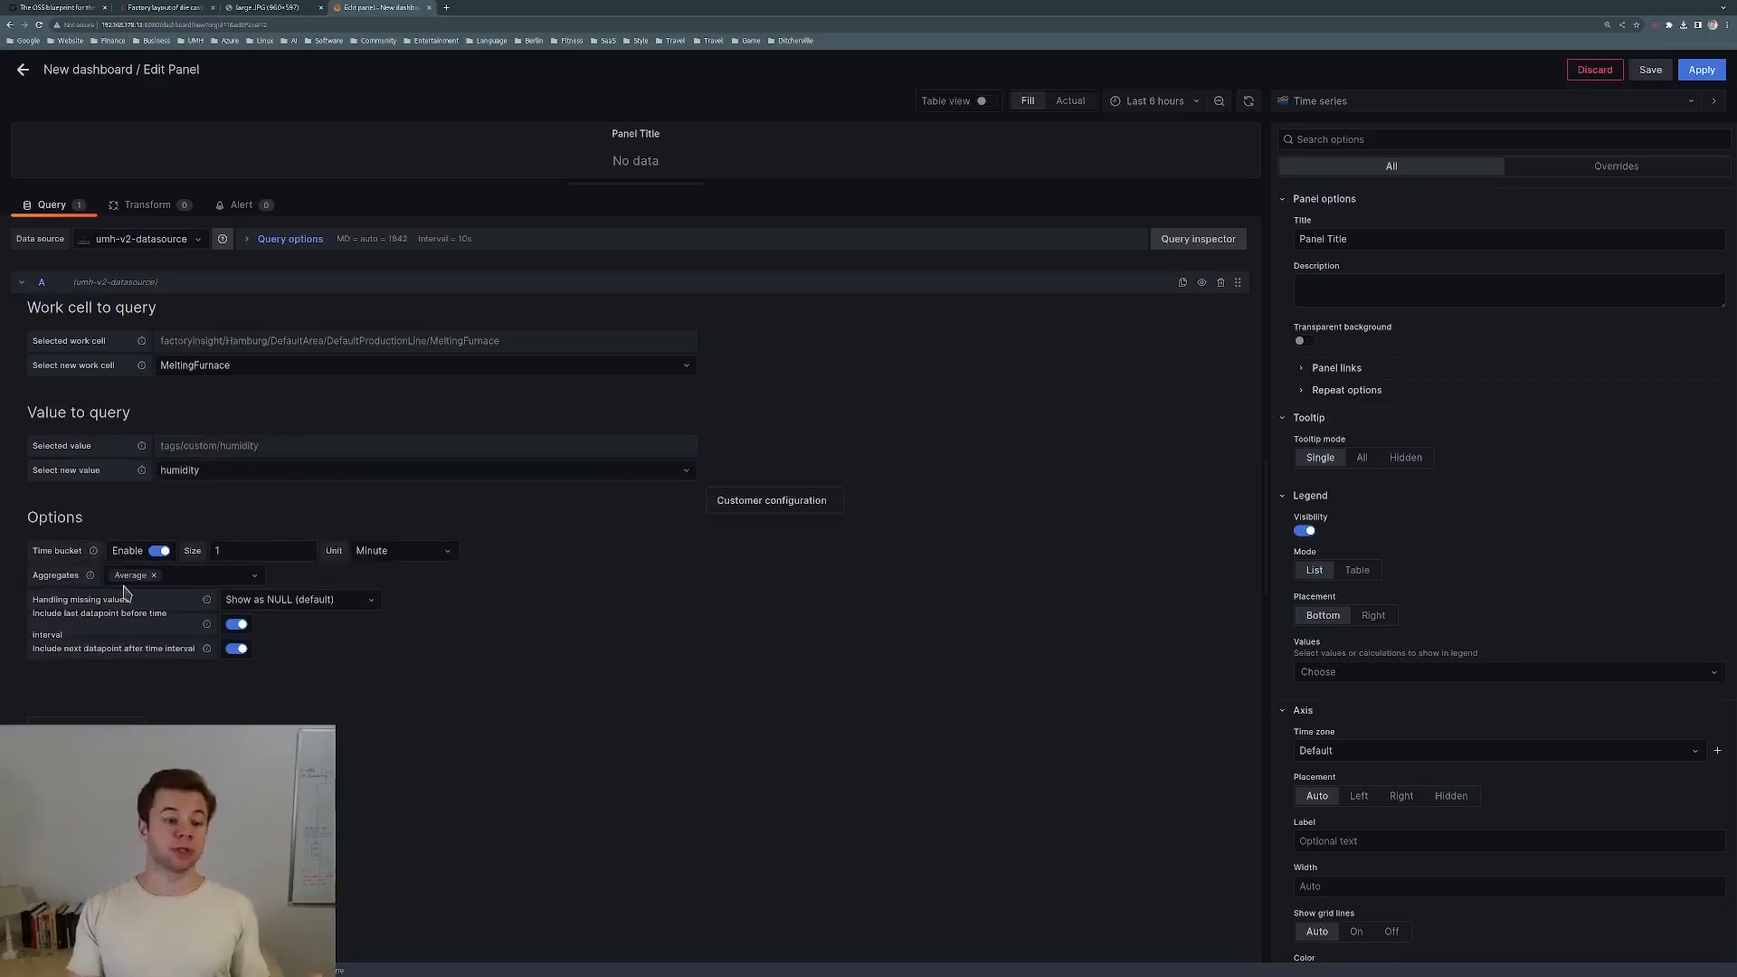
left_click(427, 561)
left_click(389, 577)
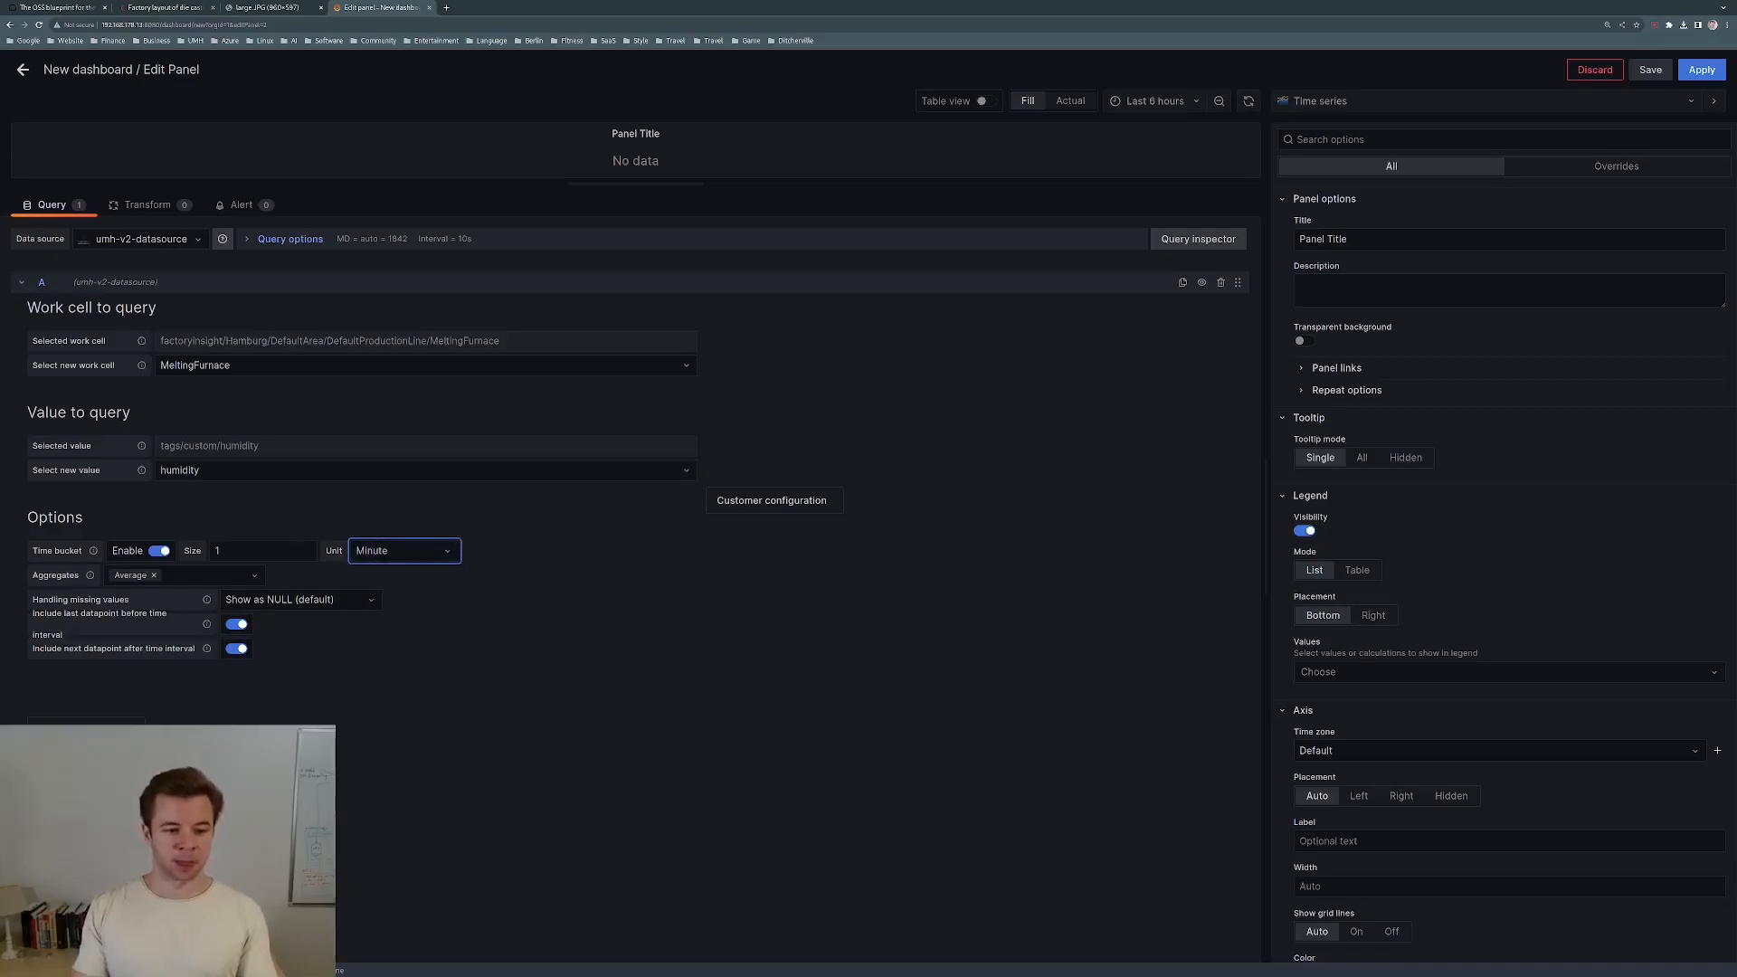
scroll(1442, 612, "down", 3)
scroll(1441, 612, "up", 5)
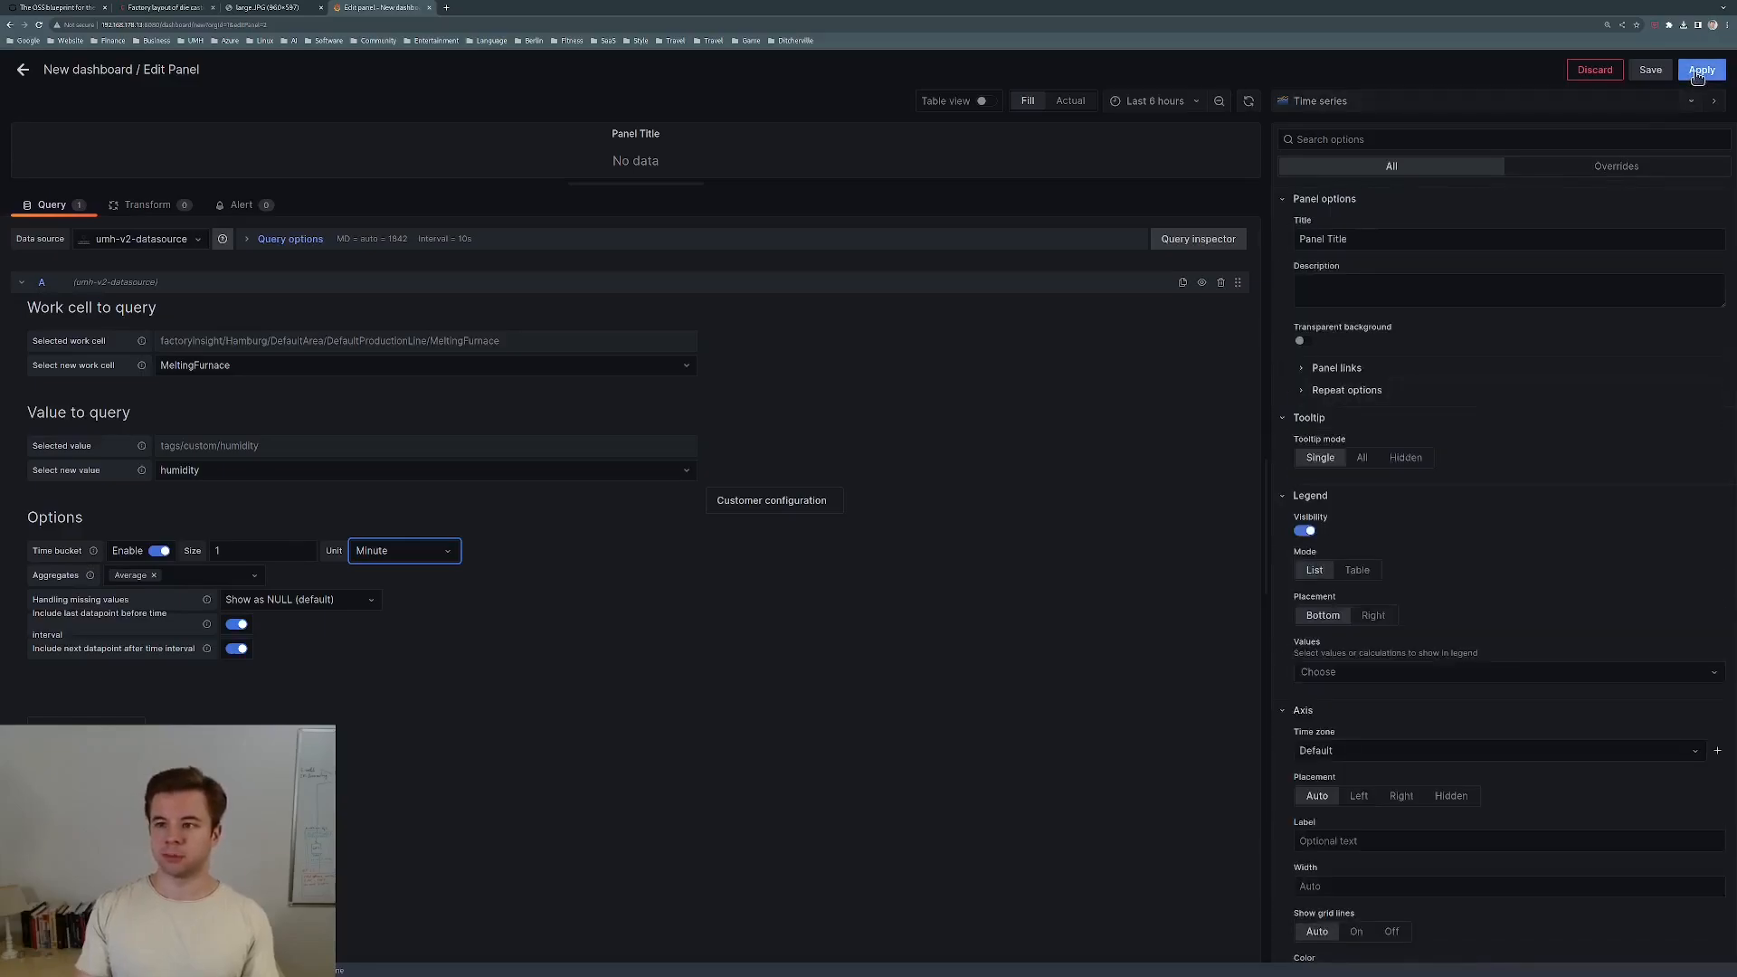
left_click(1699, 70)
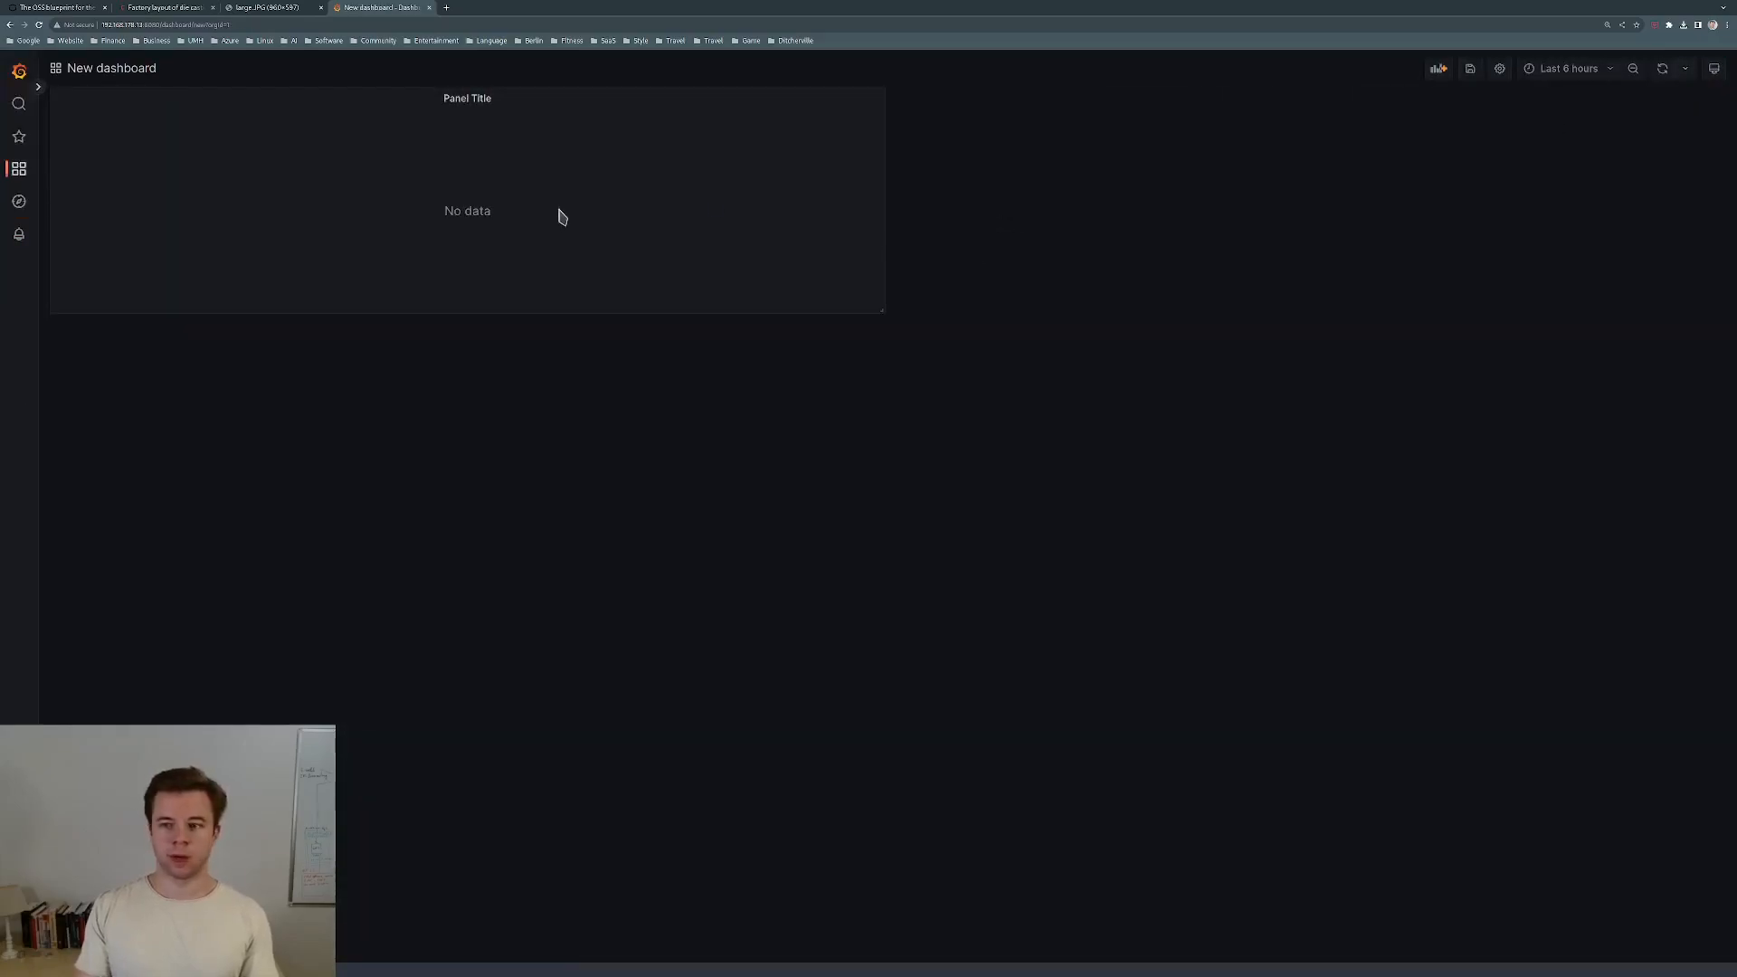
Set the dashboard time range to Last 1 hour to show humidity data.
left_click(1609, 69)
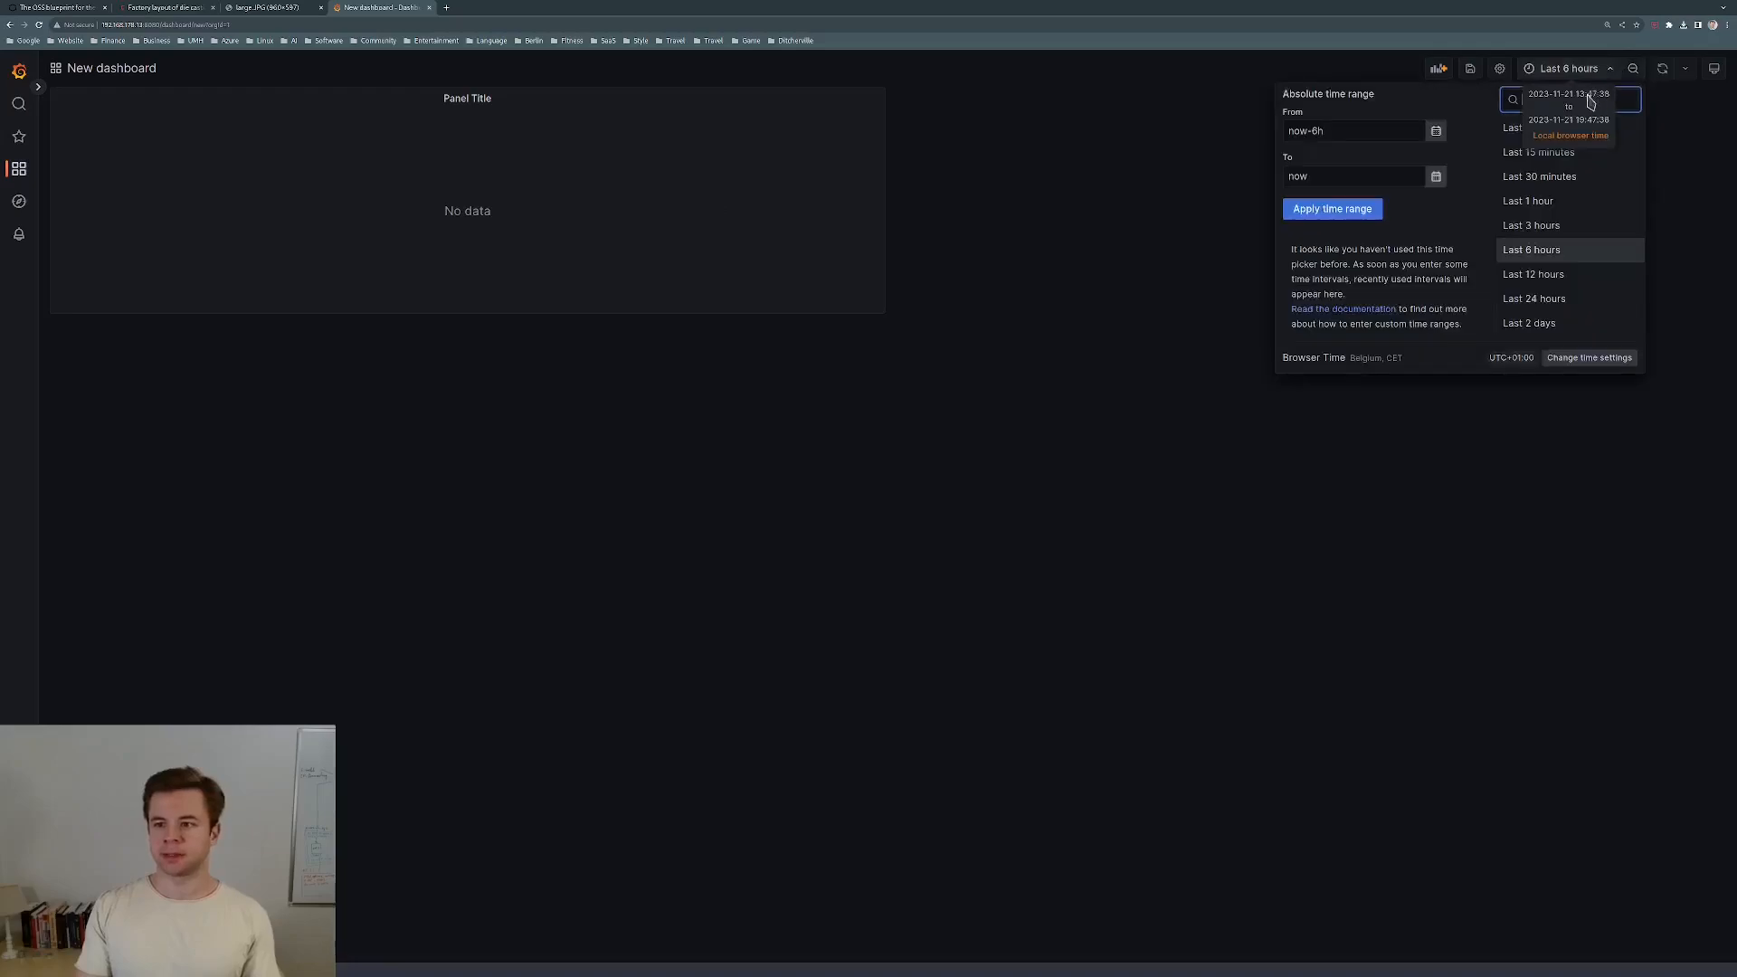
left_click(1526, 154)
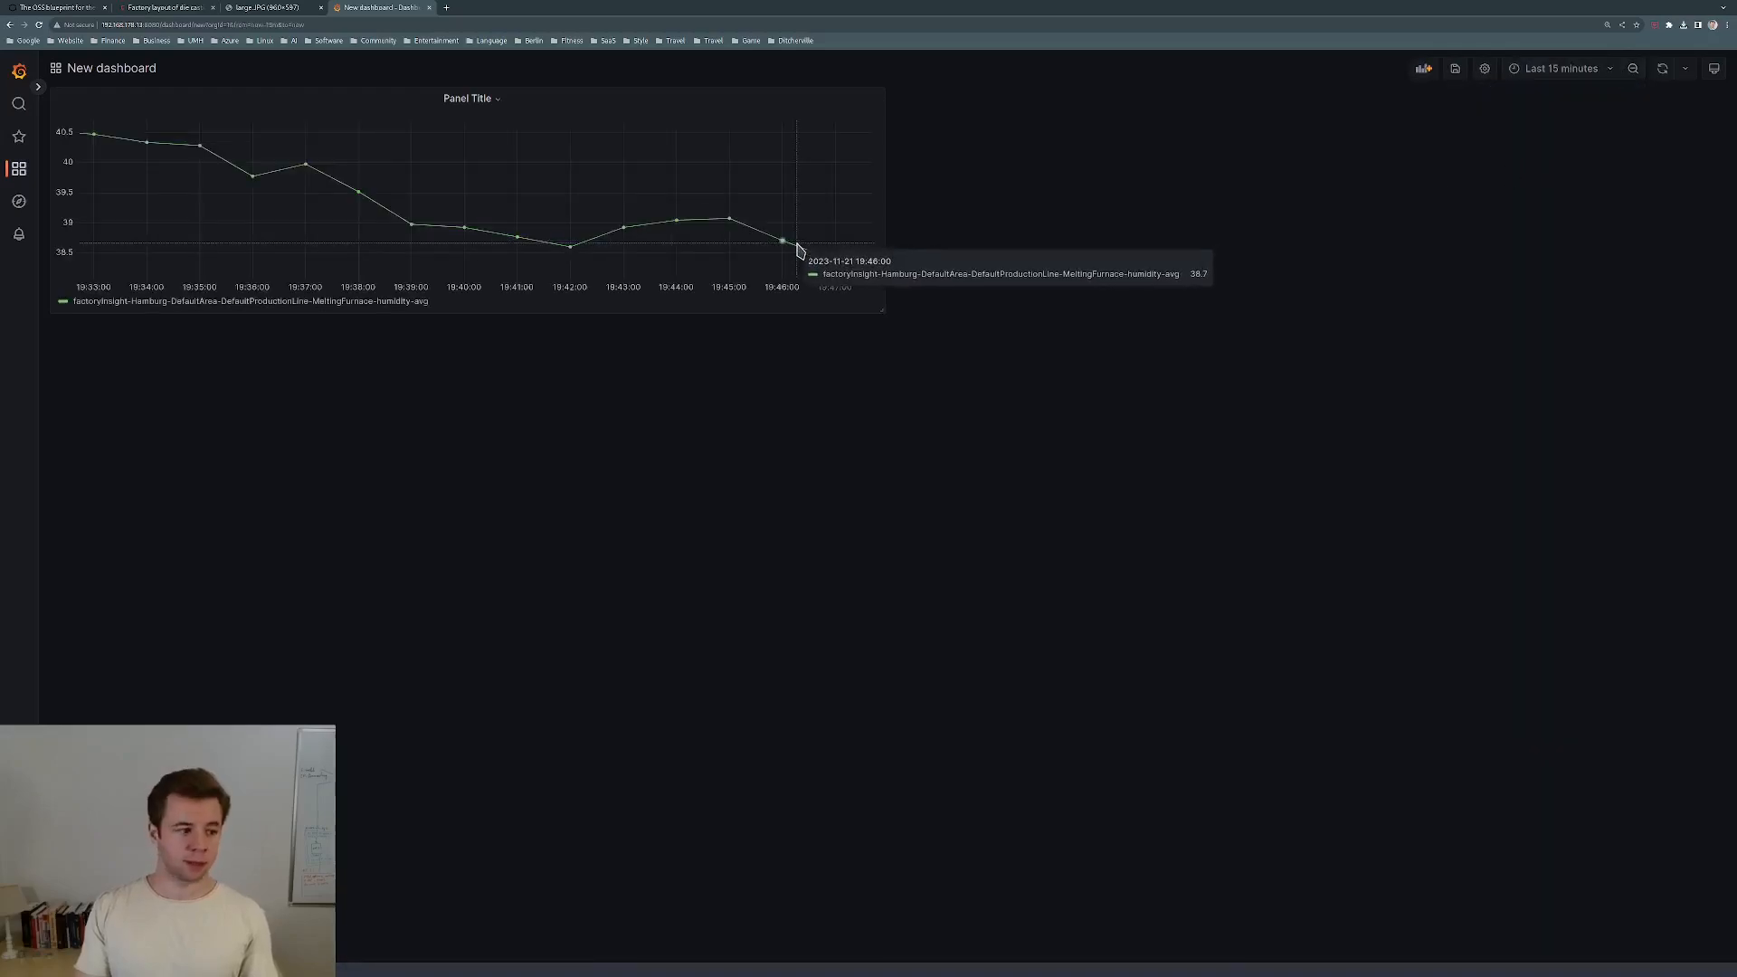
left_click(1632, 70)
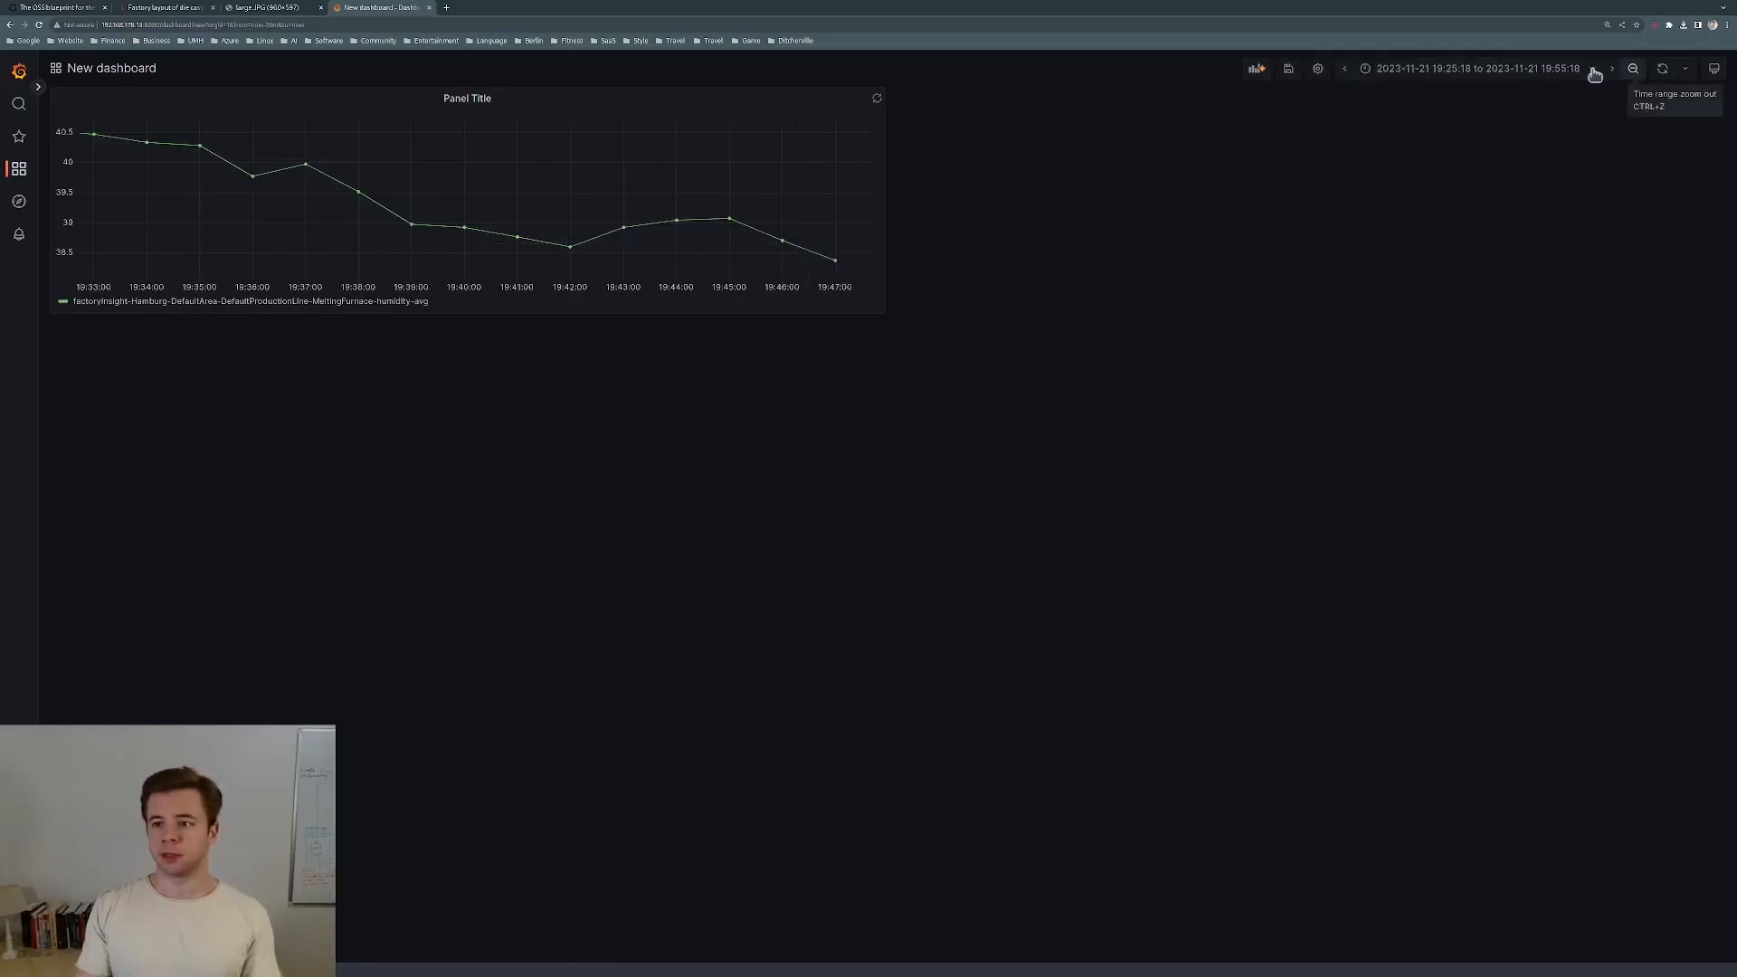
left_click(1592, 70)
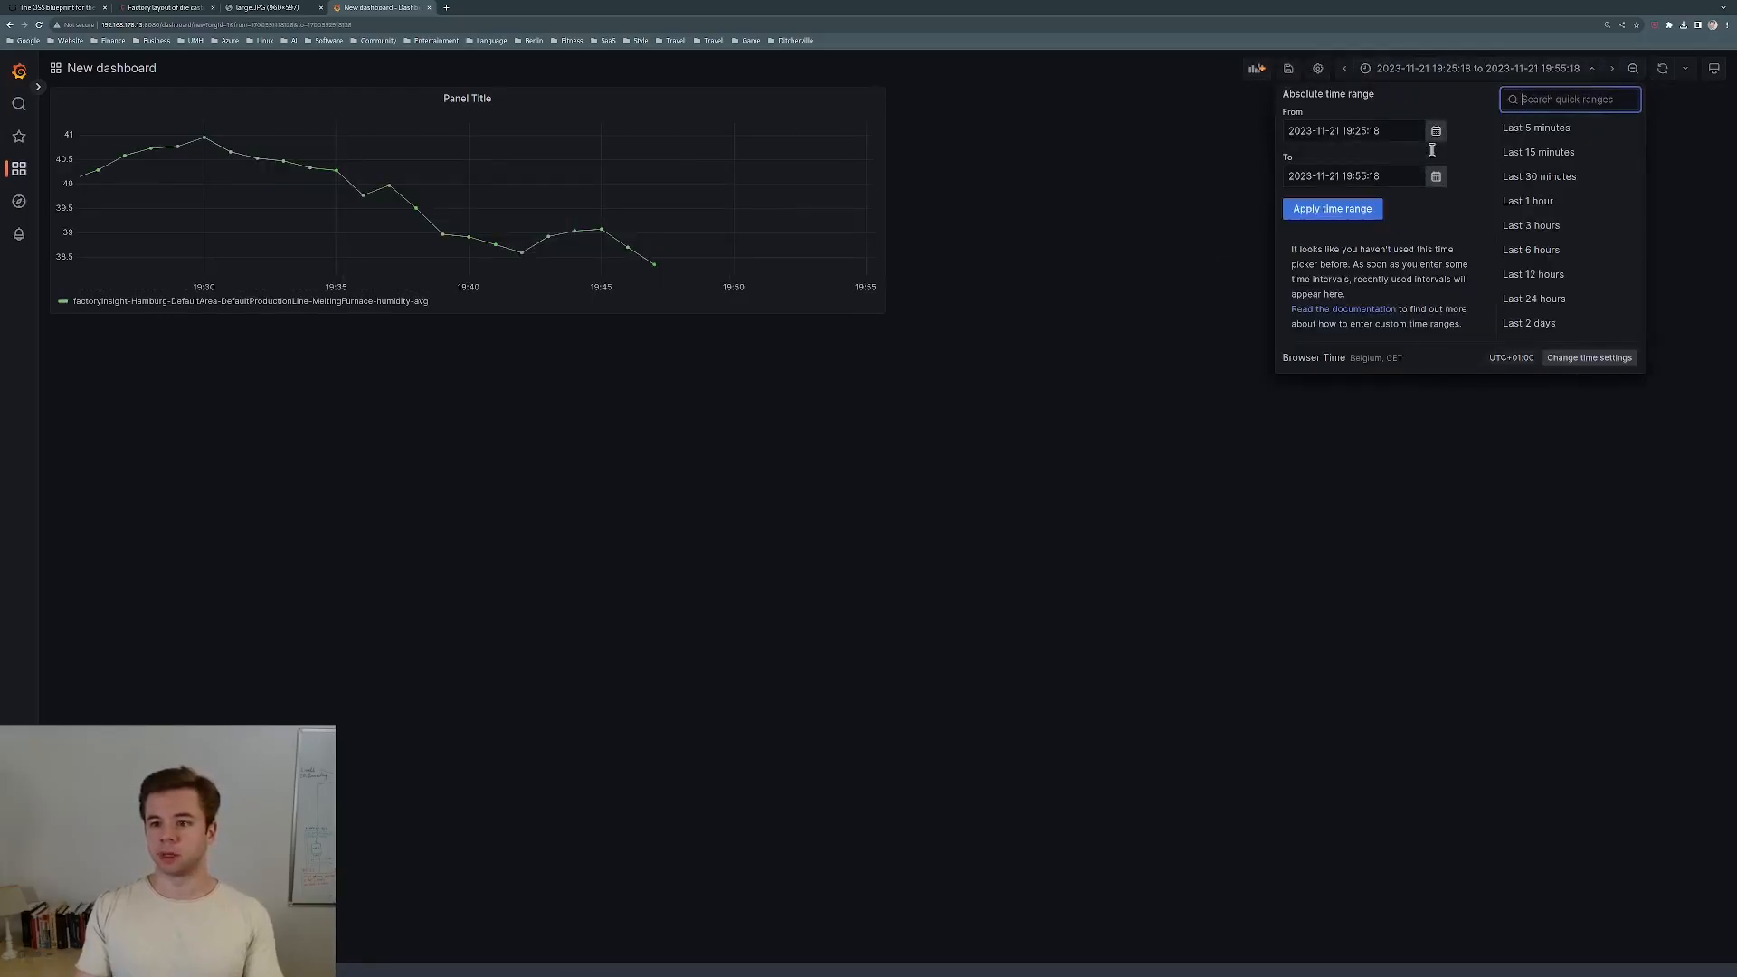
left_click(1547, 203)
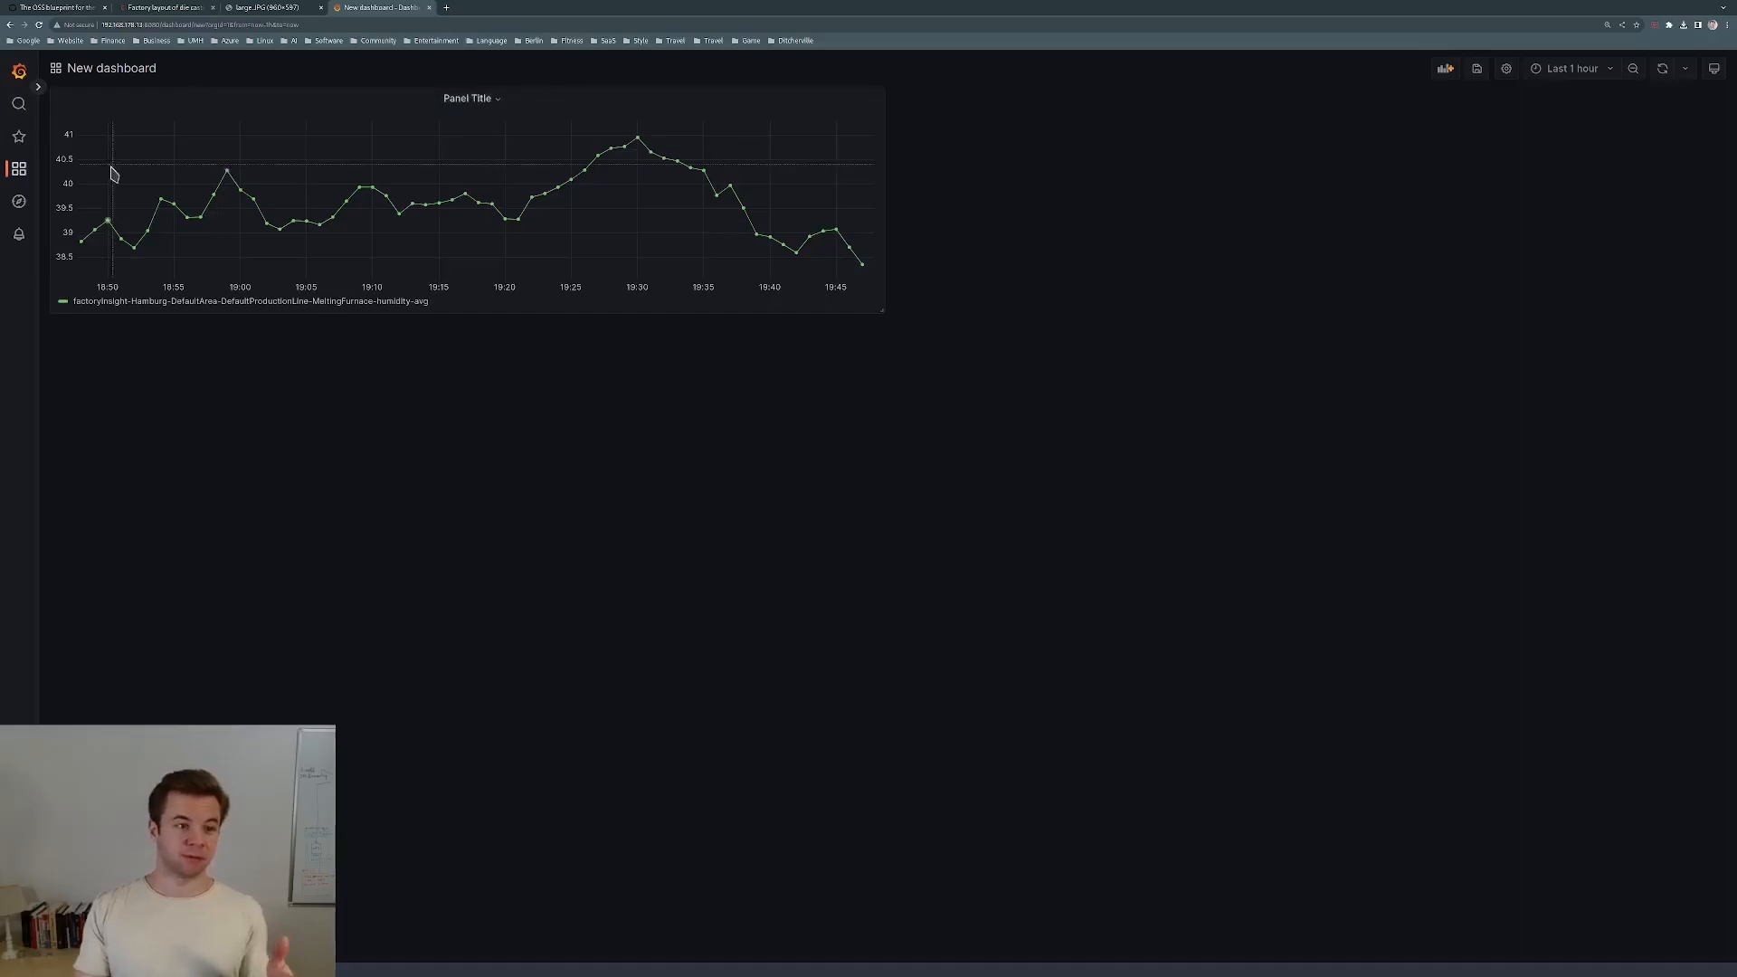
left_click(500, 101)
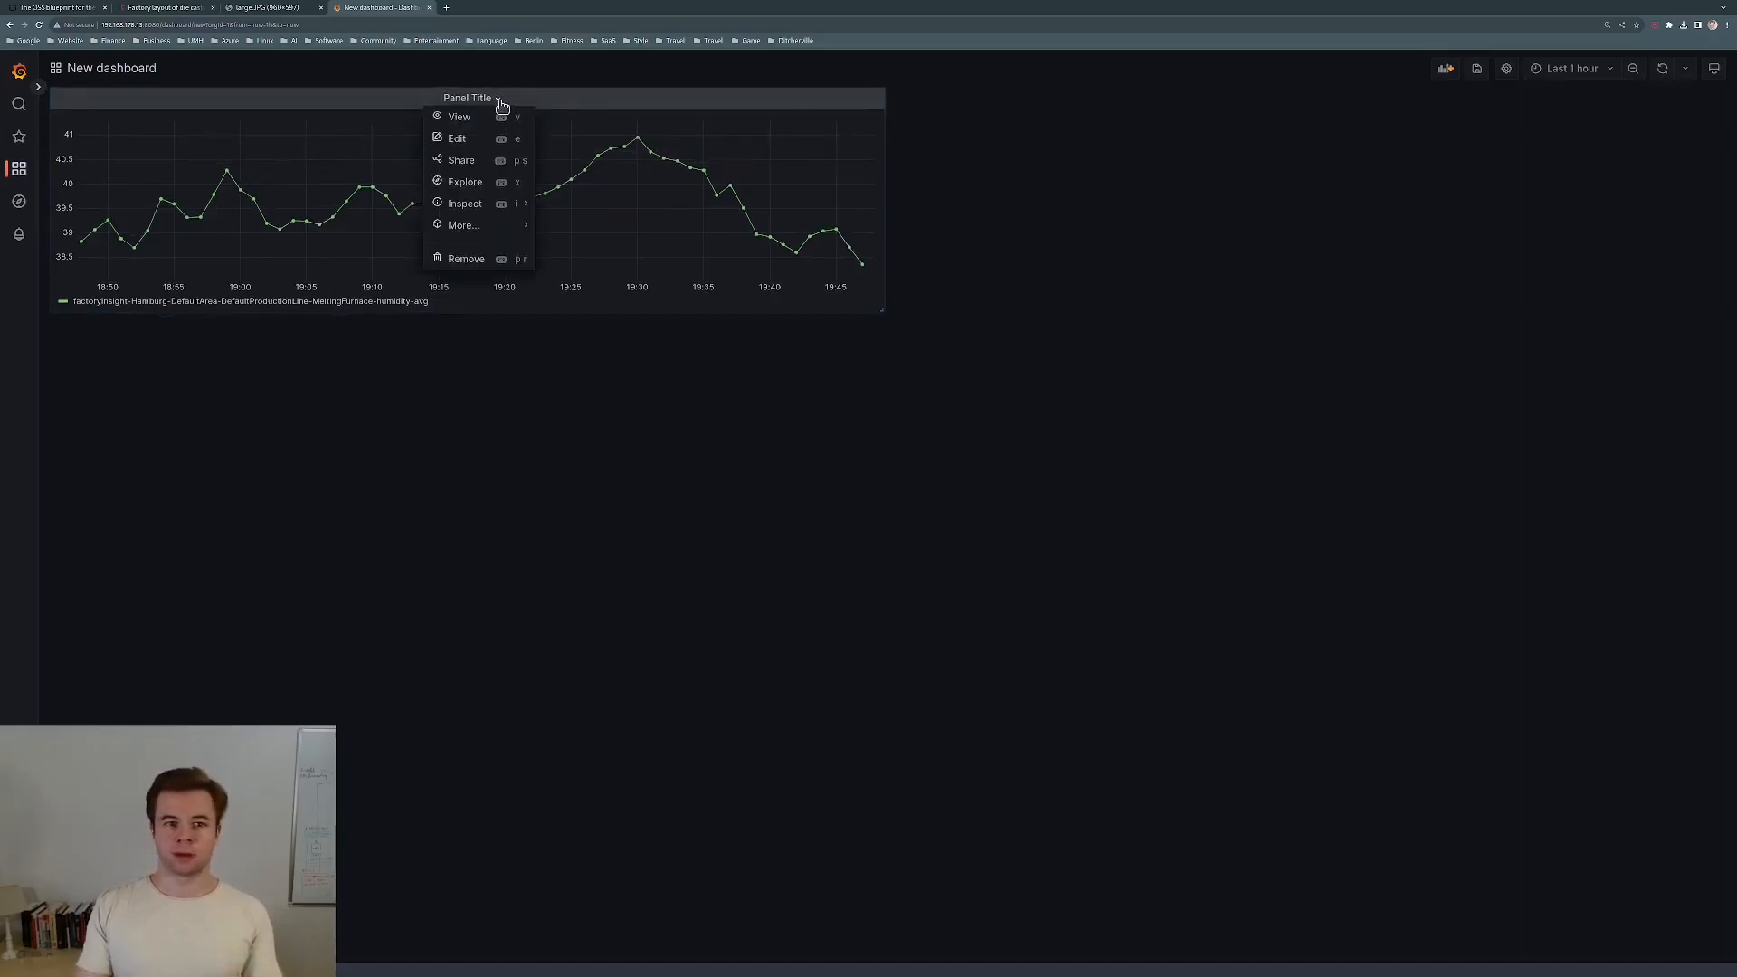
Retitle the panel 'Humidity Melting Furnace' and apply the change.
left_click(480, 145)
left_click_drag(1352, 240, 1290, 246)
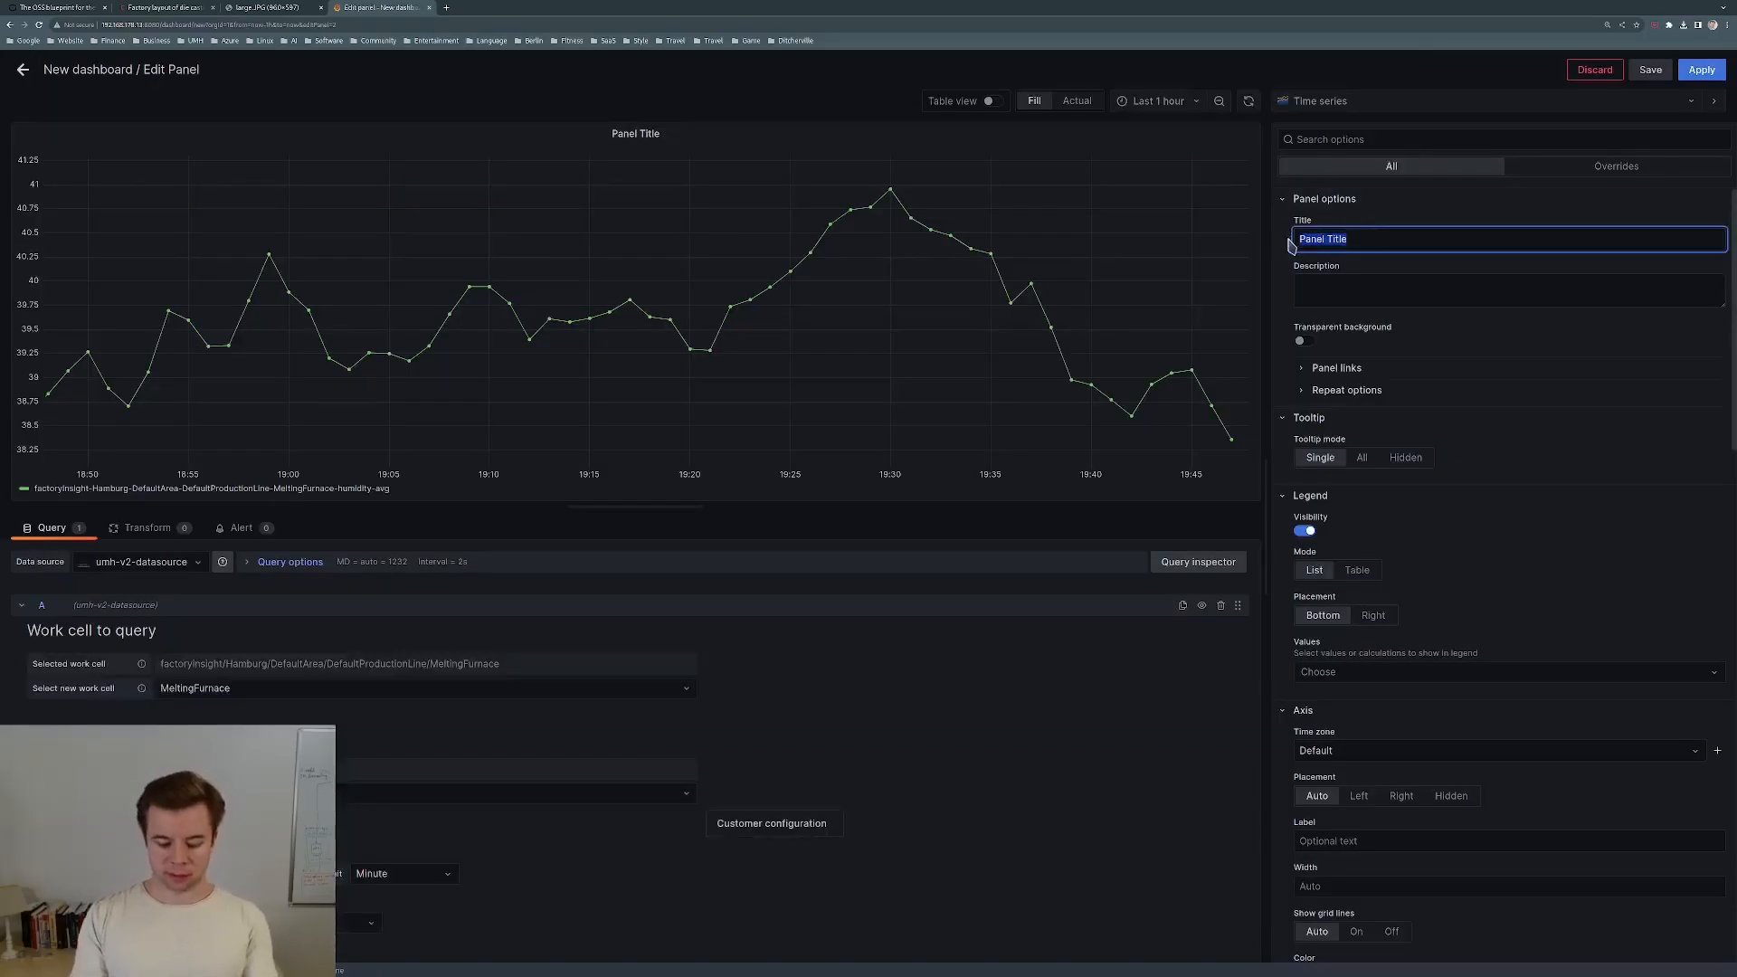
type("Humidity Melting Furna")
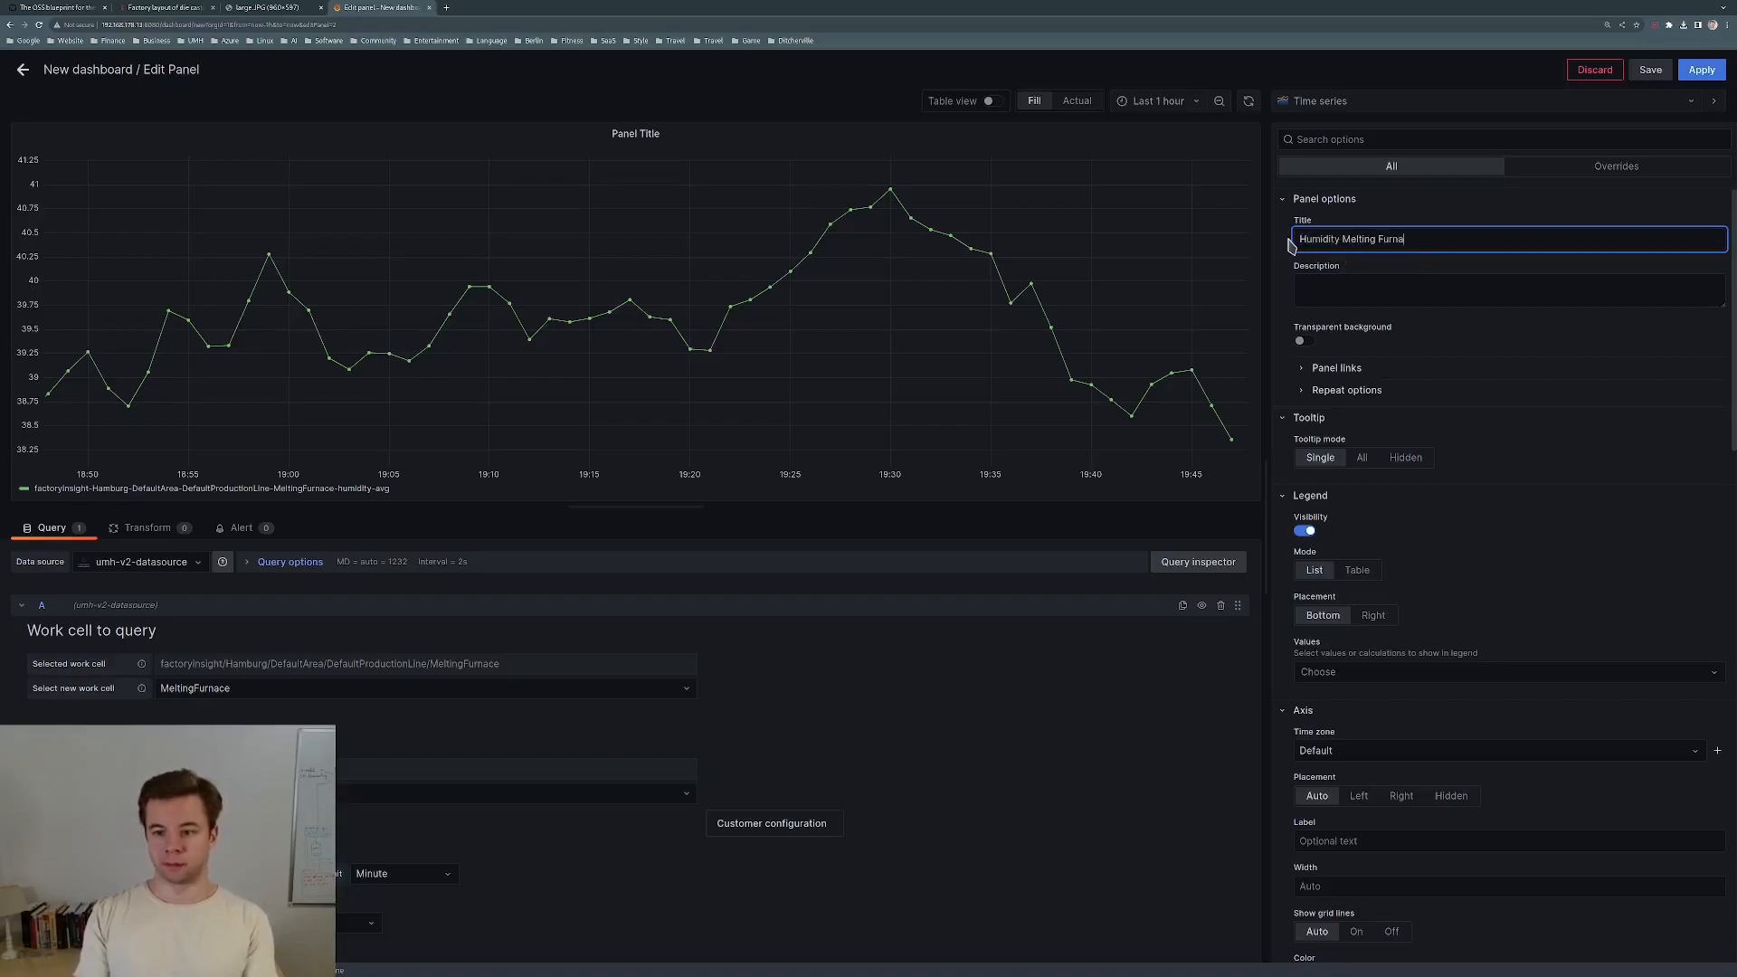
type("ce")
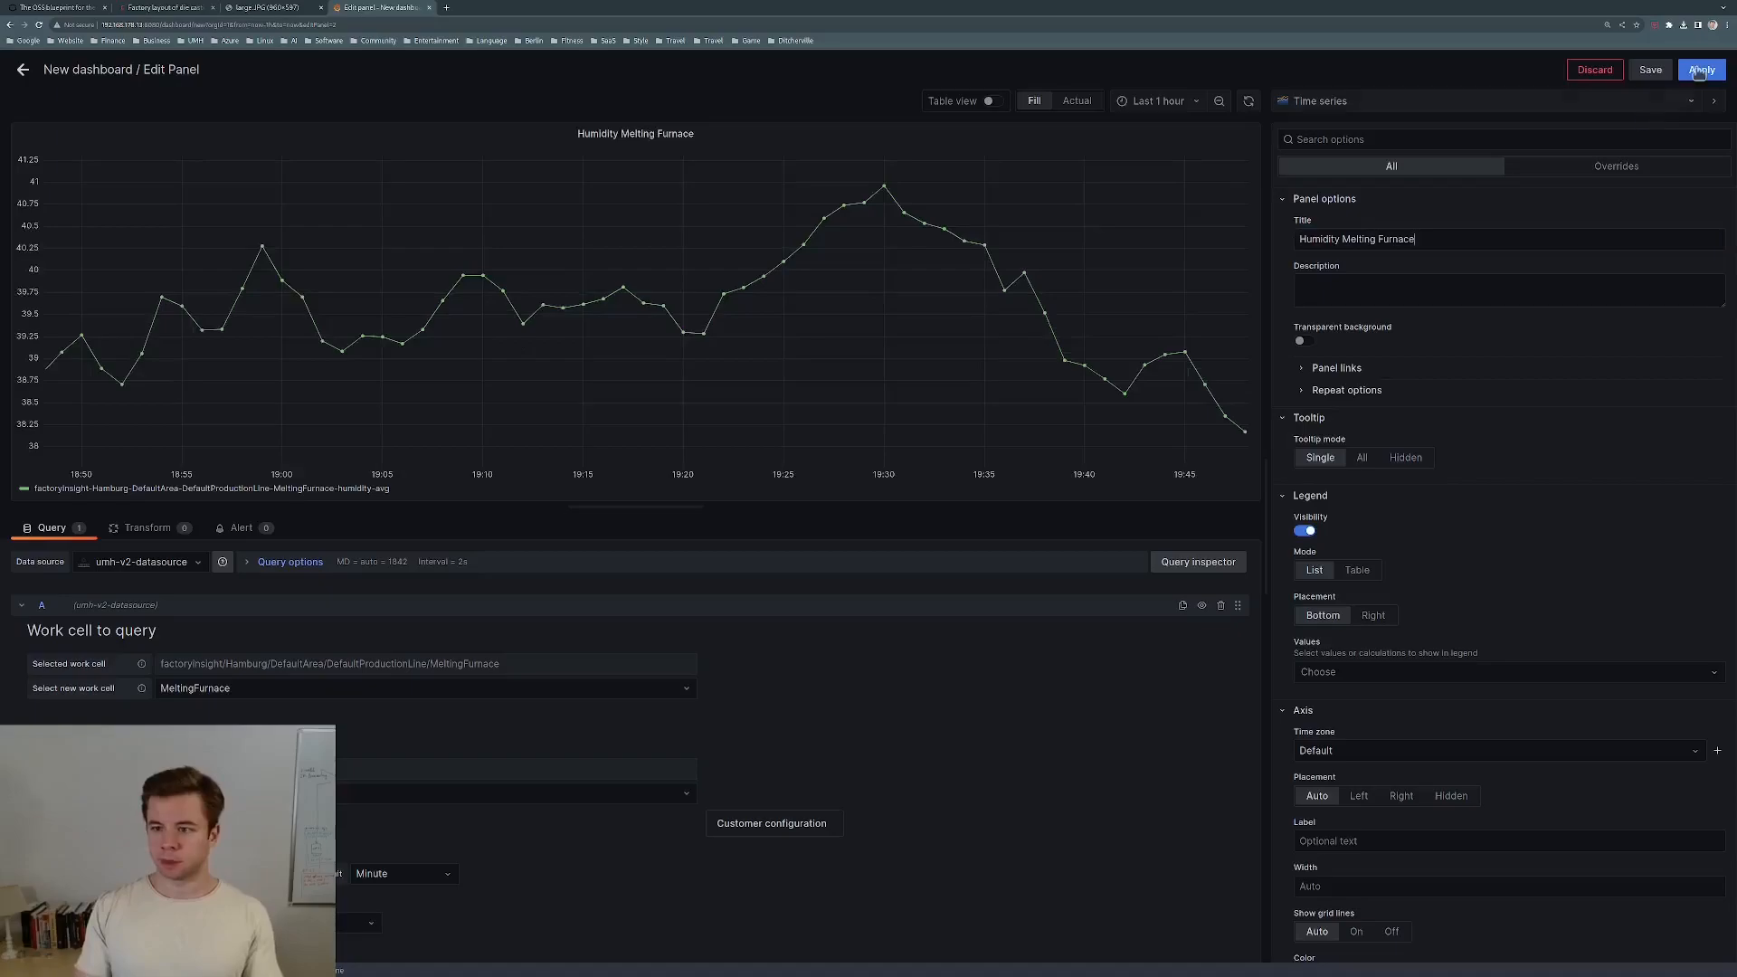
left_click(1700, 71)
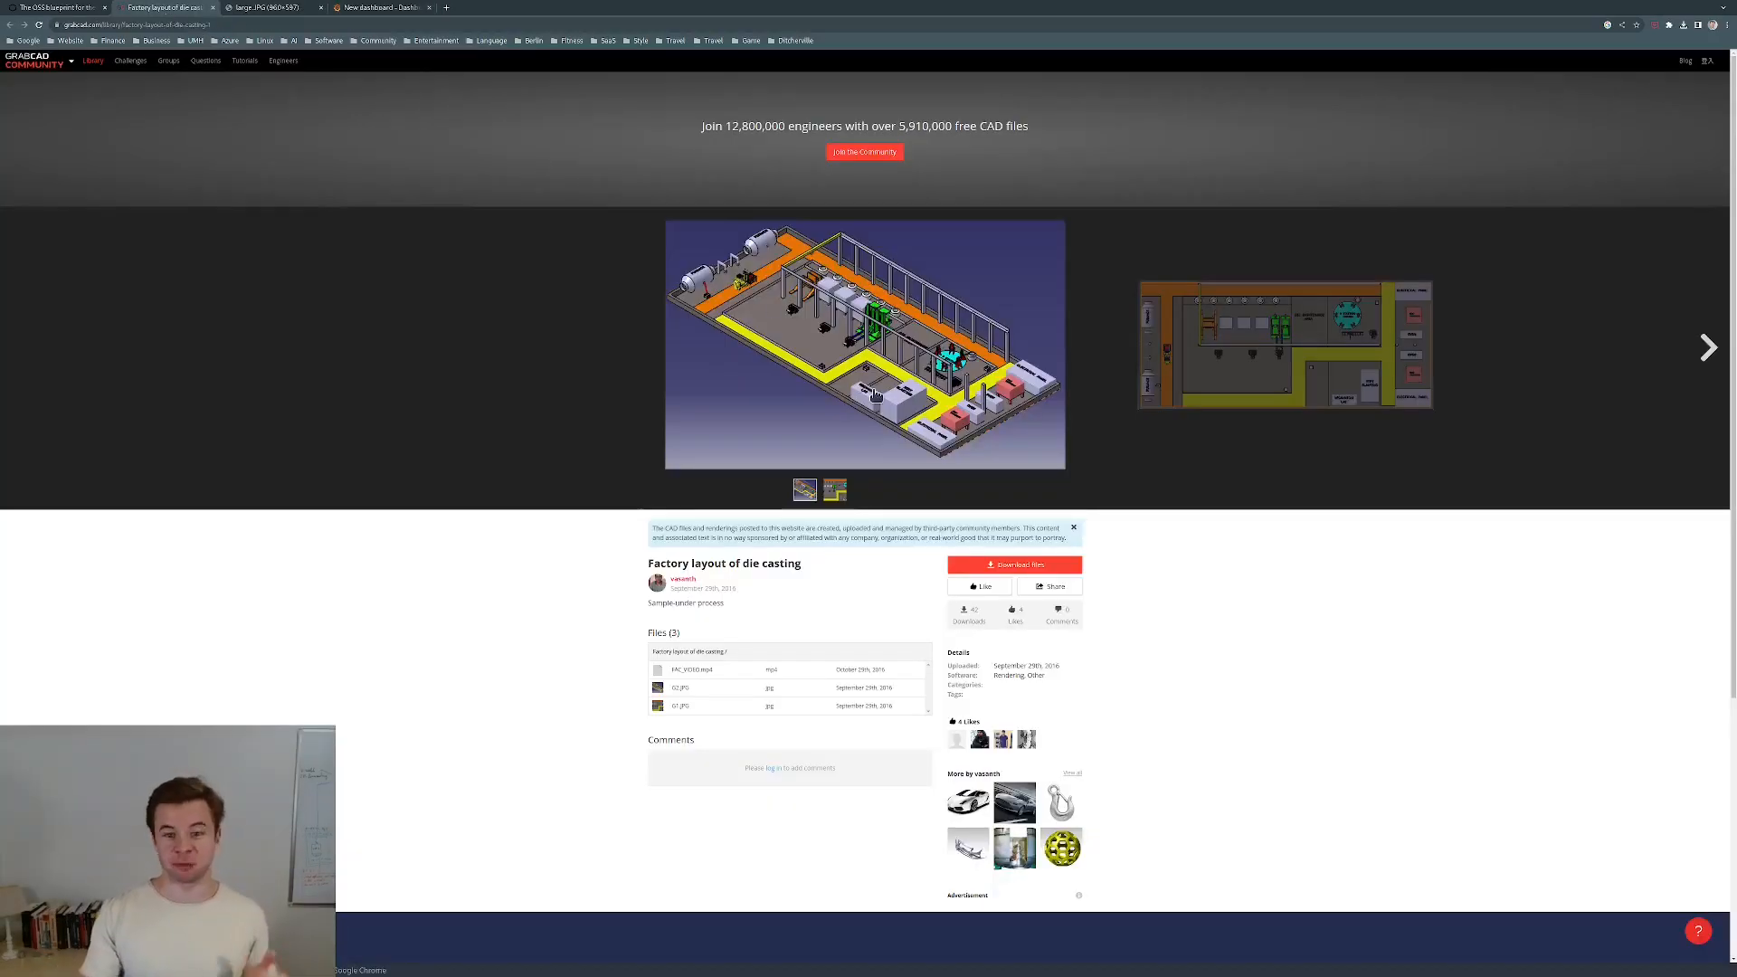
View the full-size large.JPG factory layout, then return to the New dashboard tab.
left_click(254, 10)
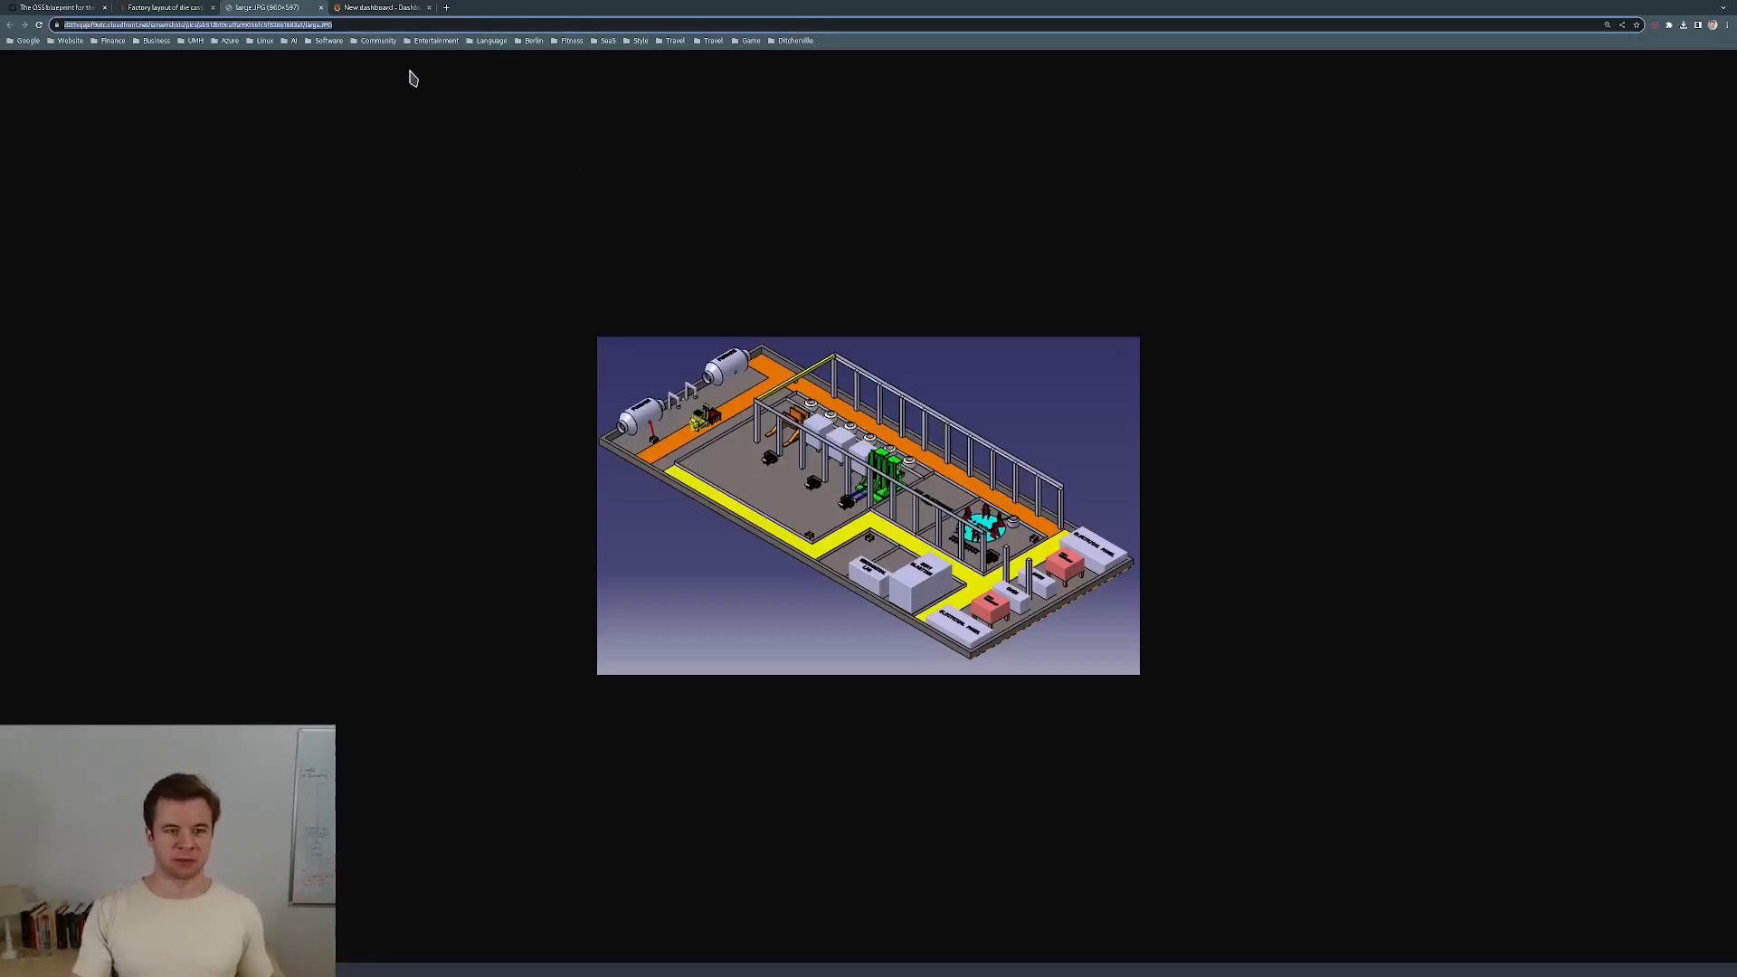
left_click(376, 11)
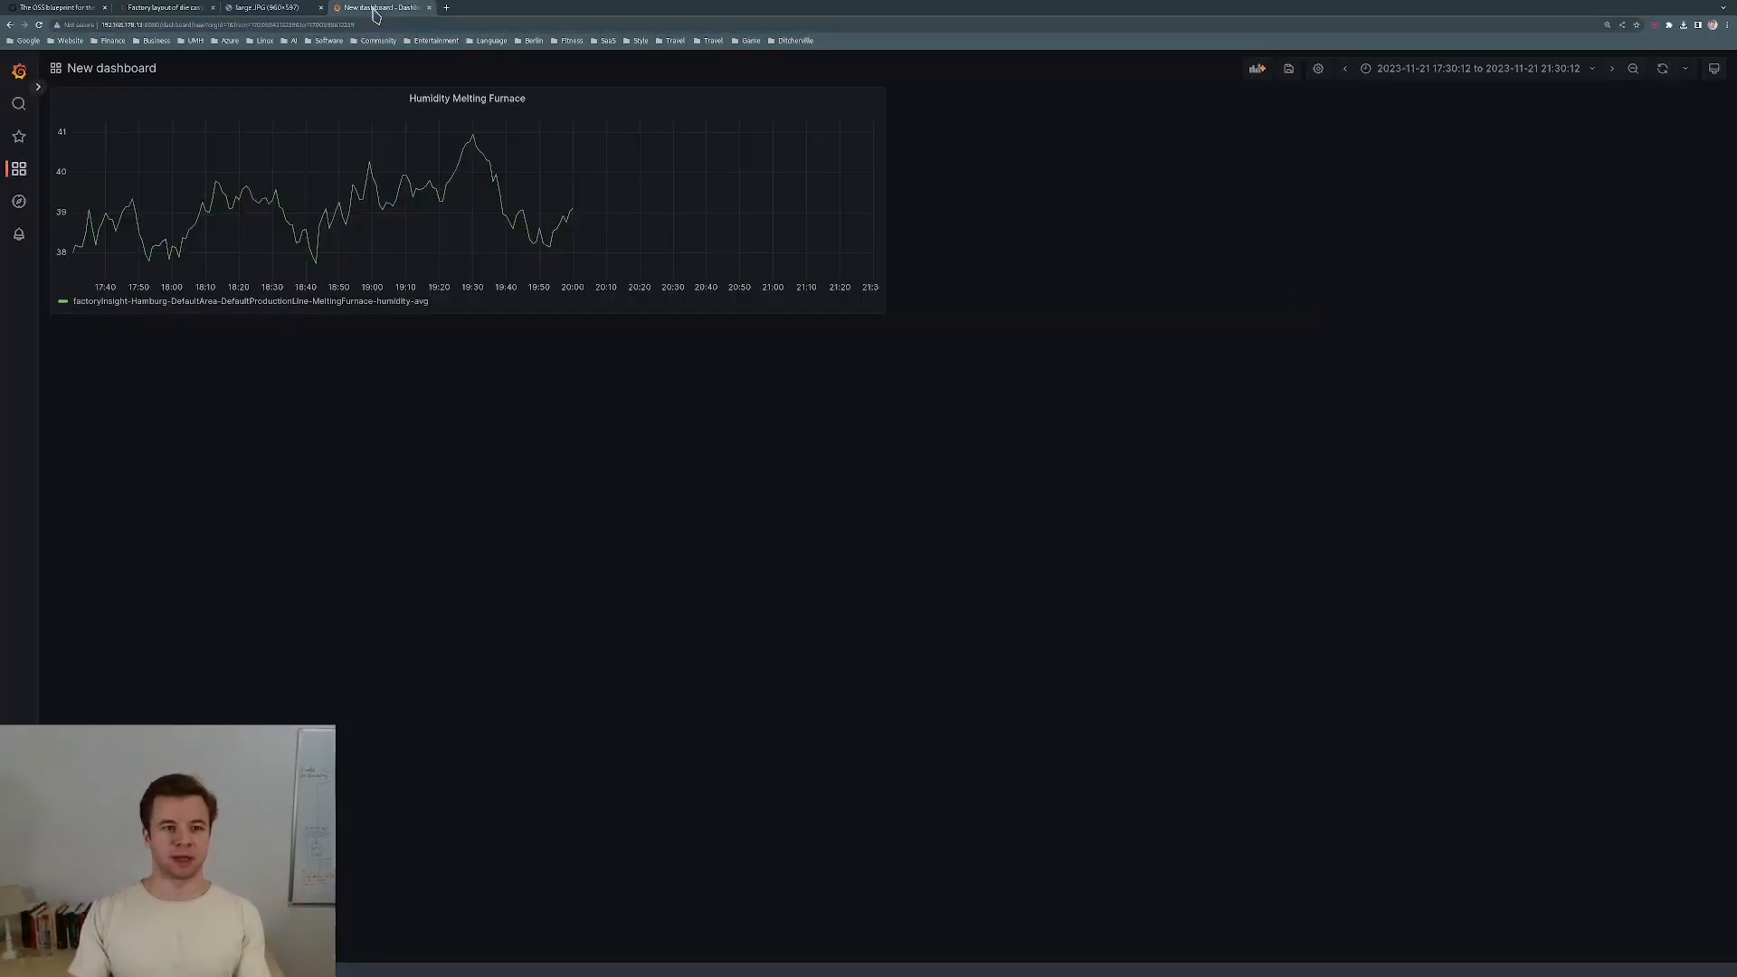
Add a second panel and switch its visualization type to Canvas.
left_click(1256, 68)
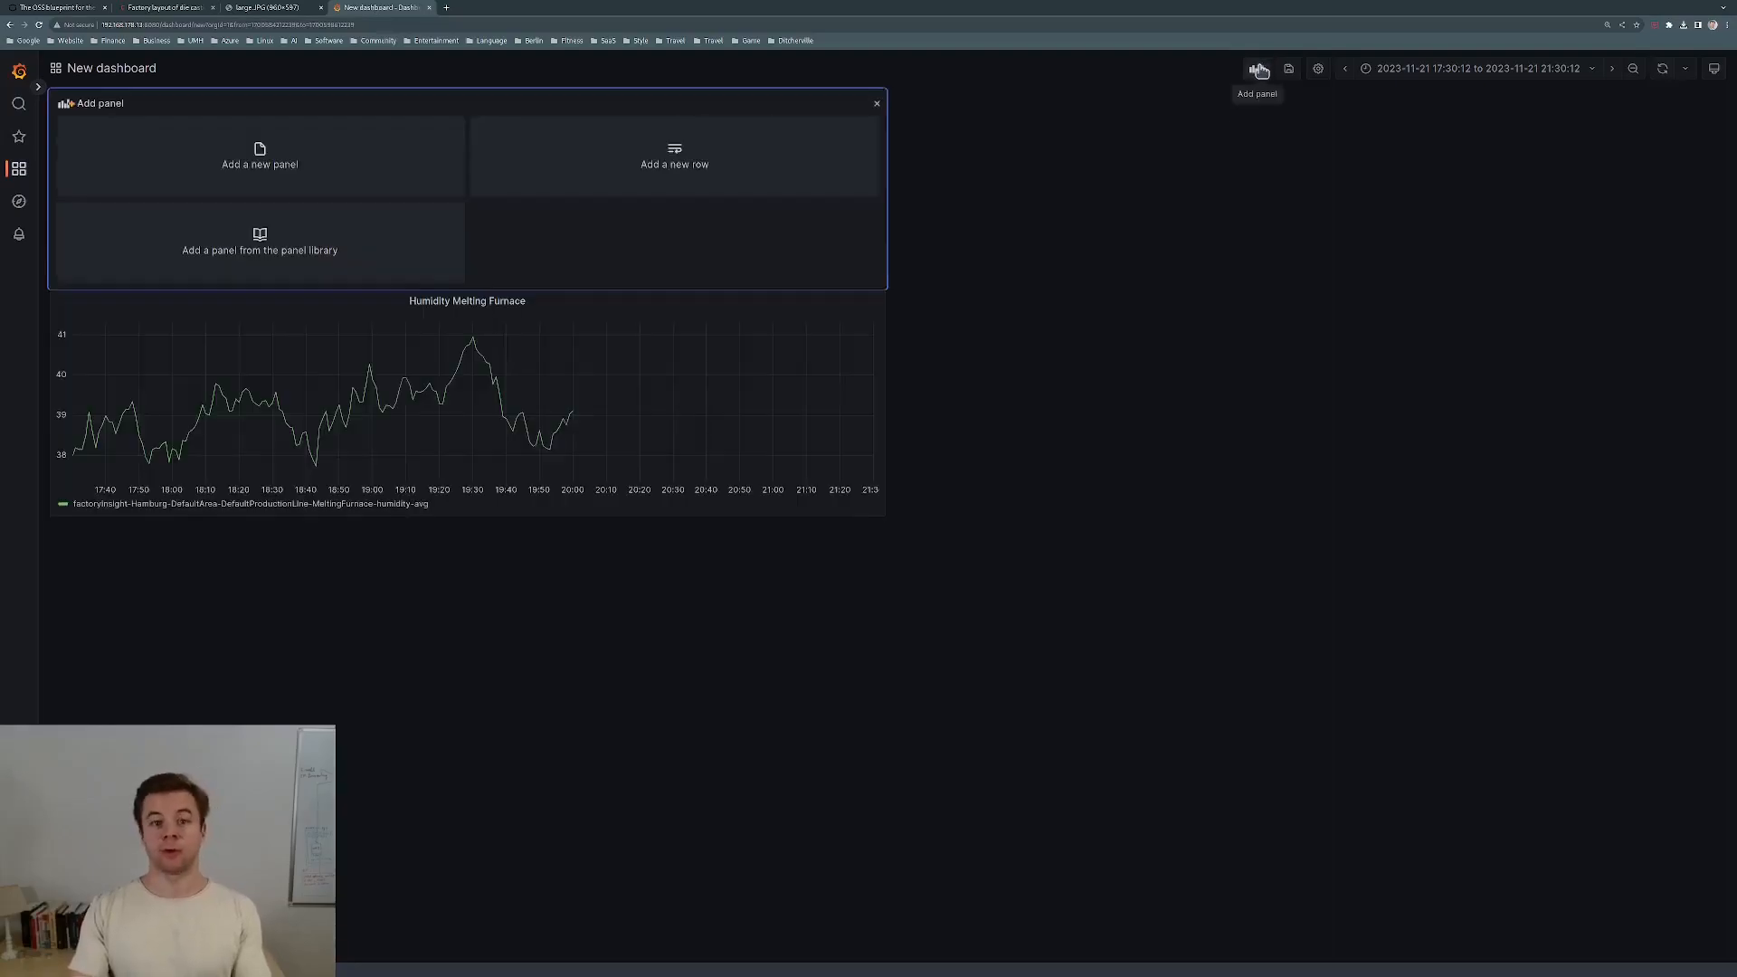
left_click(362, 177)
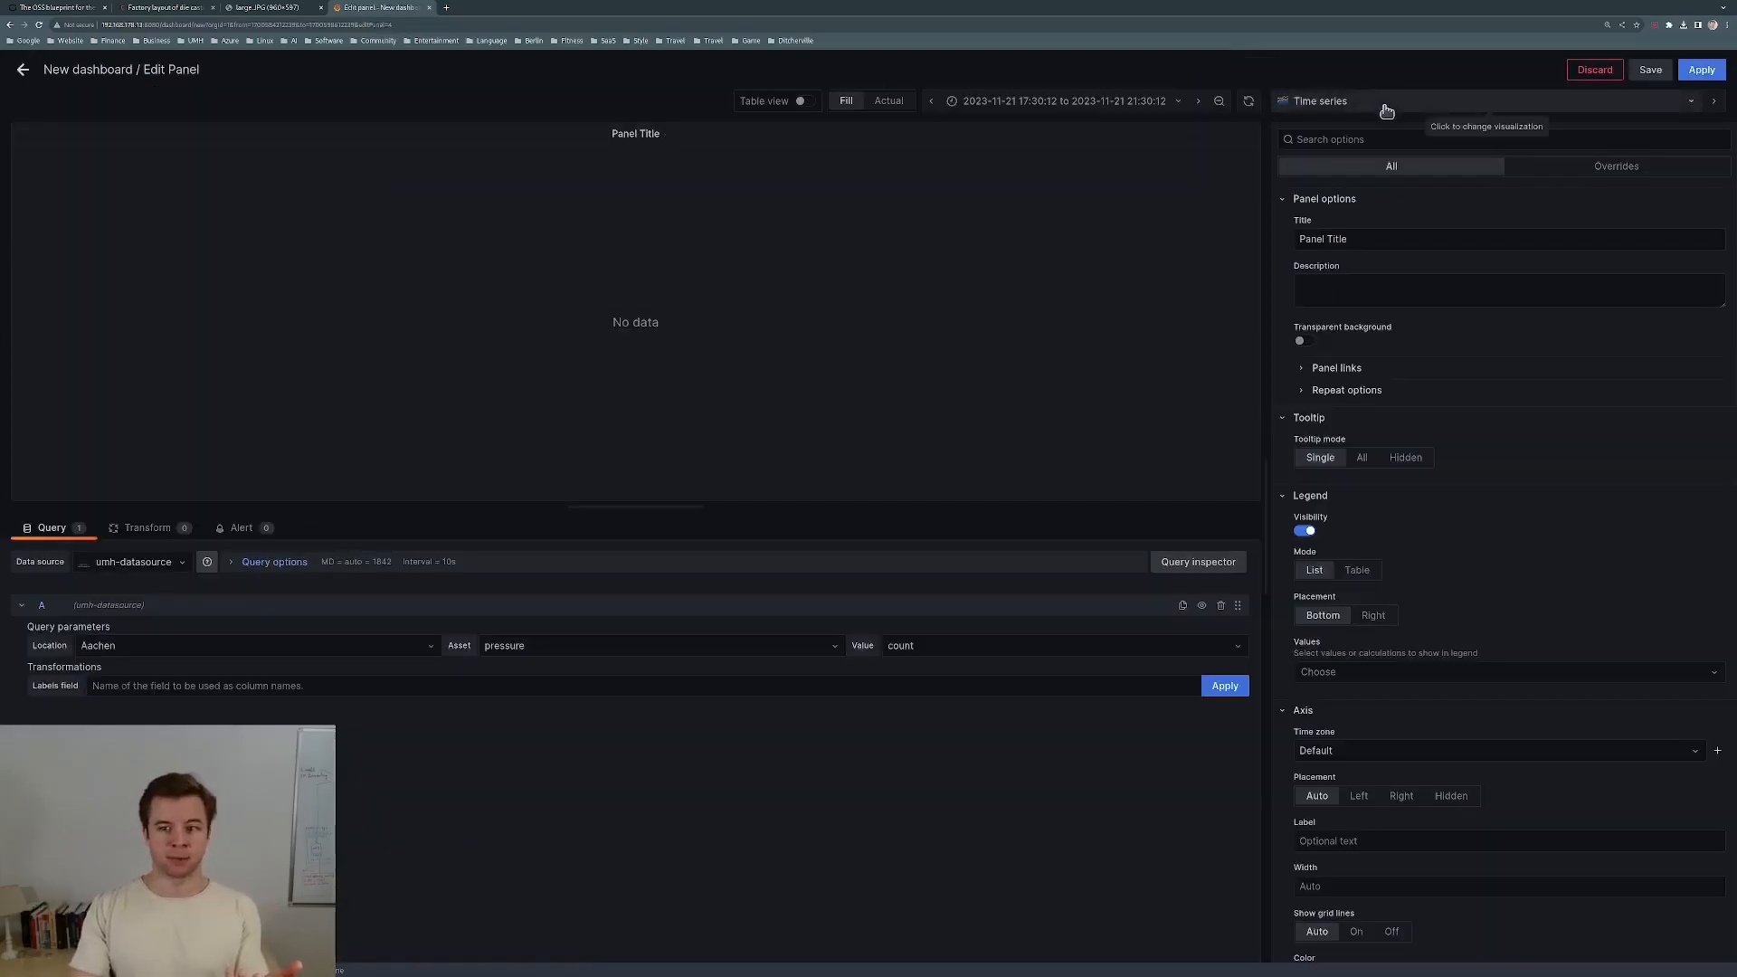
left_click(1390, 100)
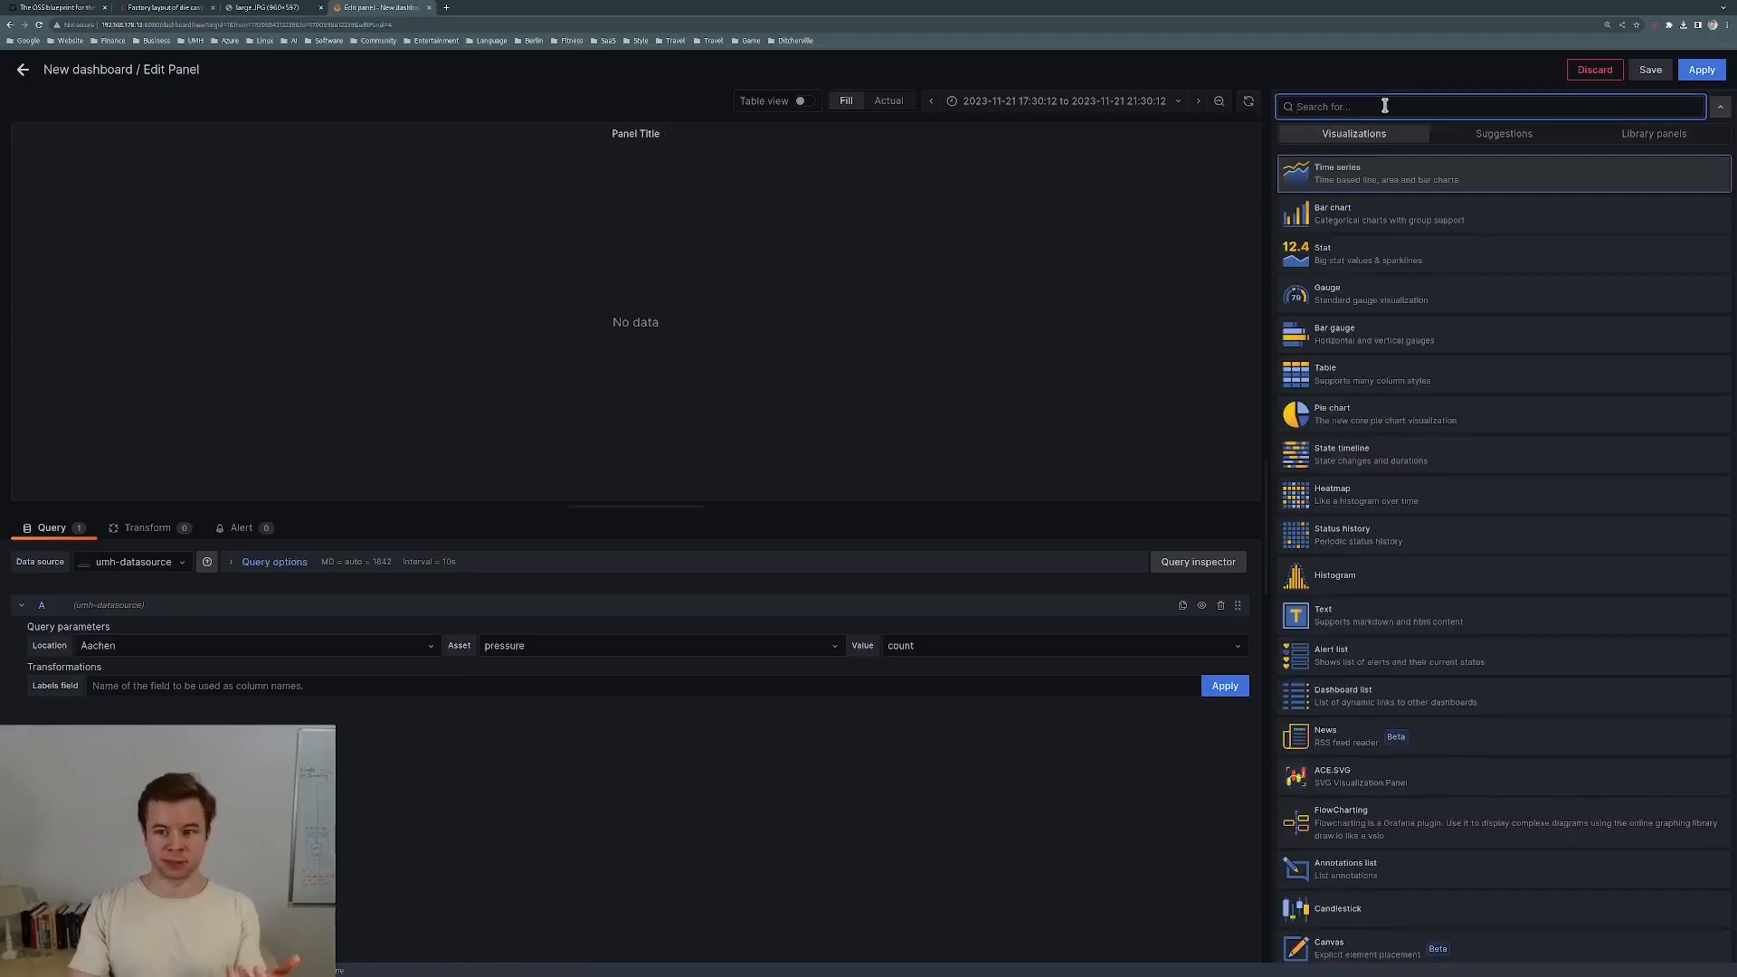
type("canva")
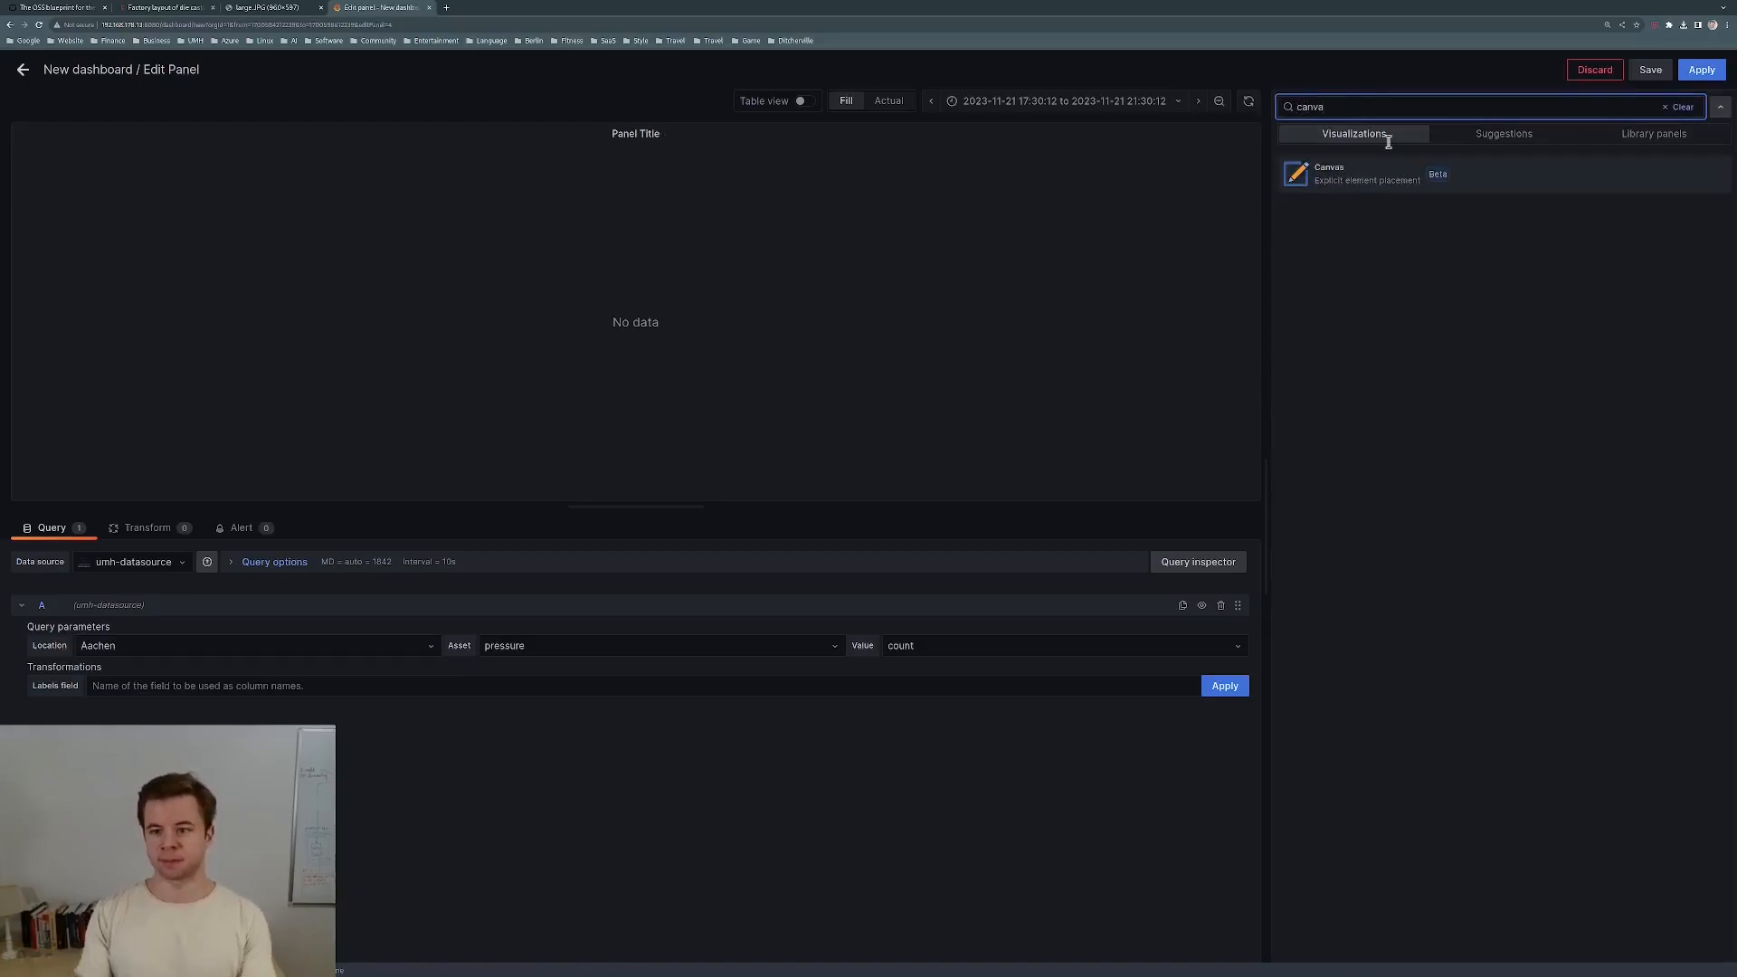
left_click(1372, 178)
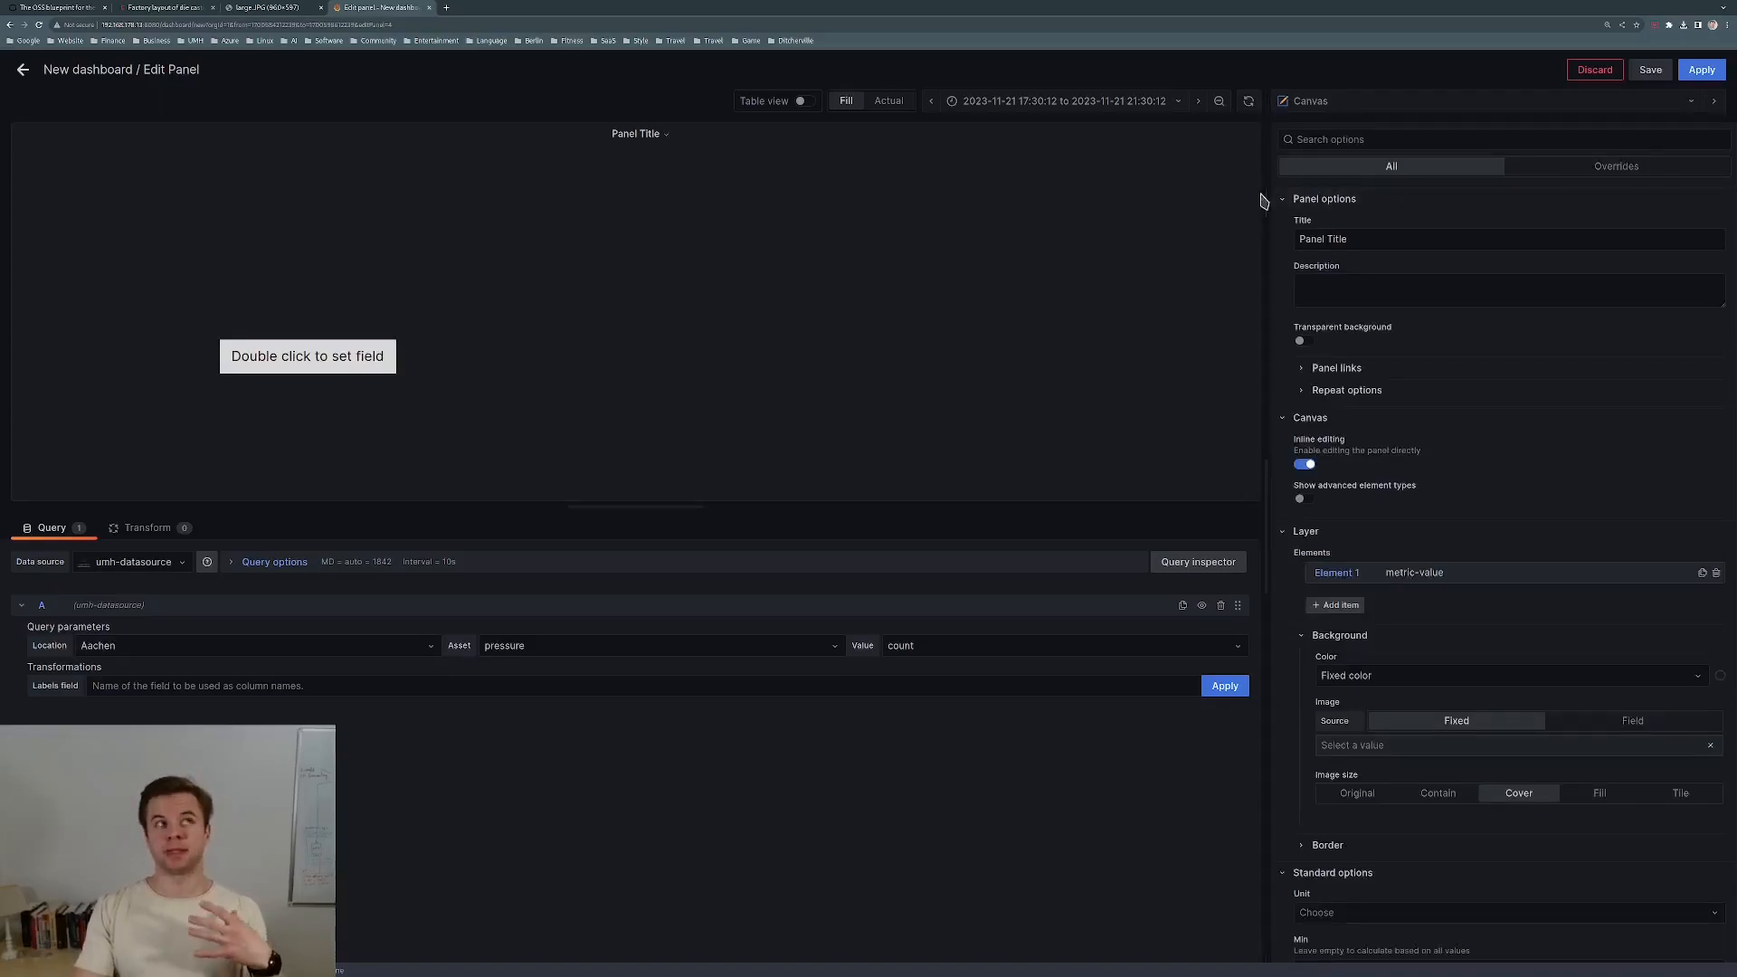
scroll(1492, 521, "down", 1)
scroll(1491, 521, "down", 2)
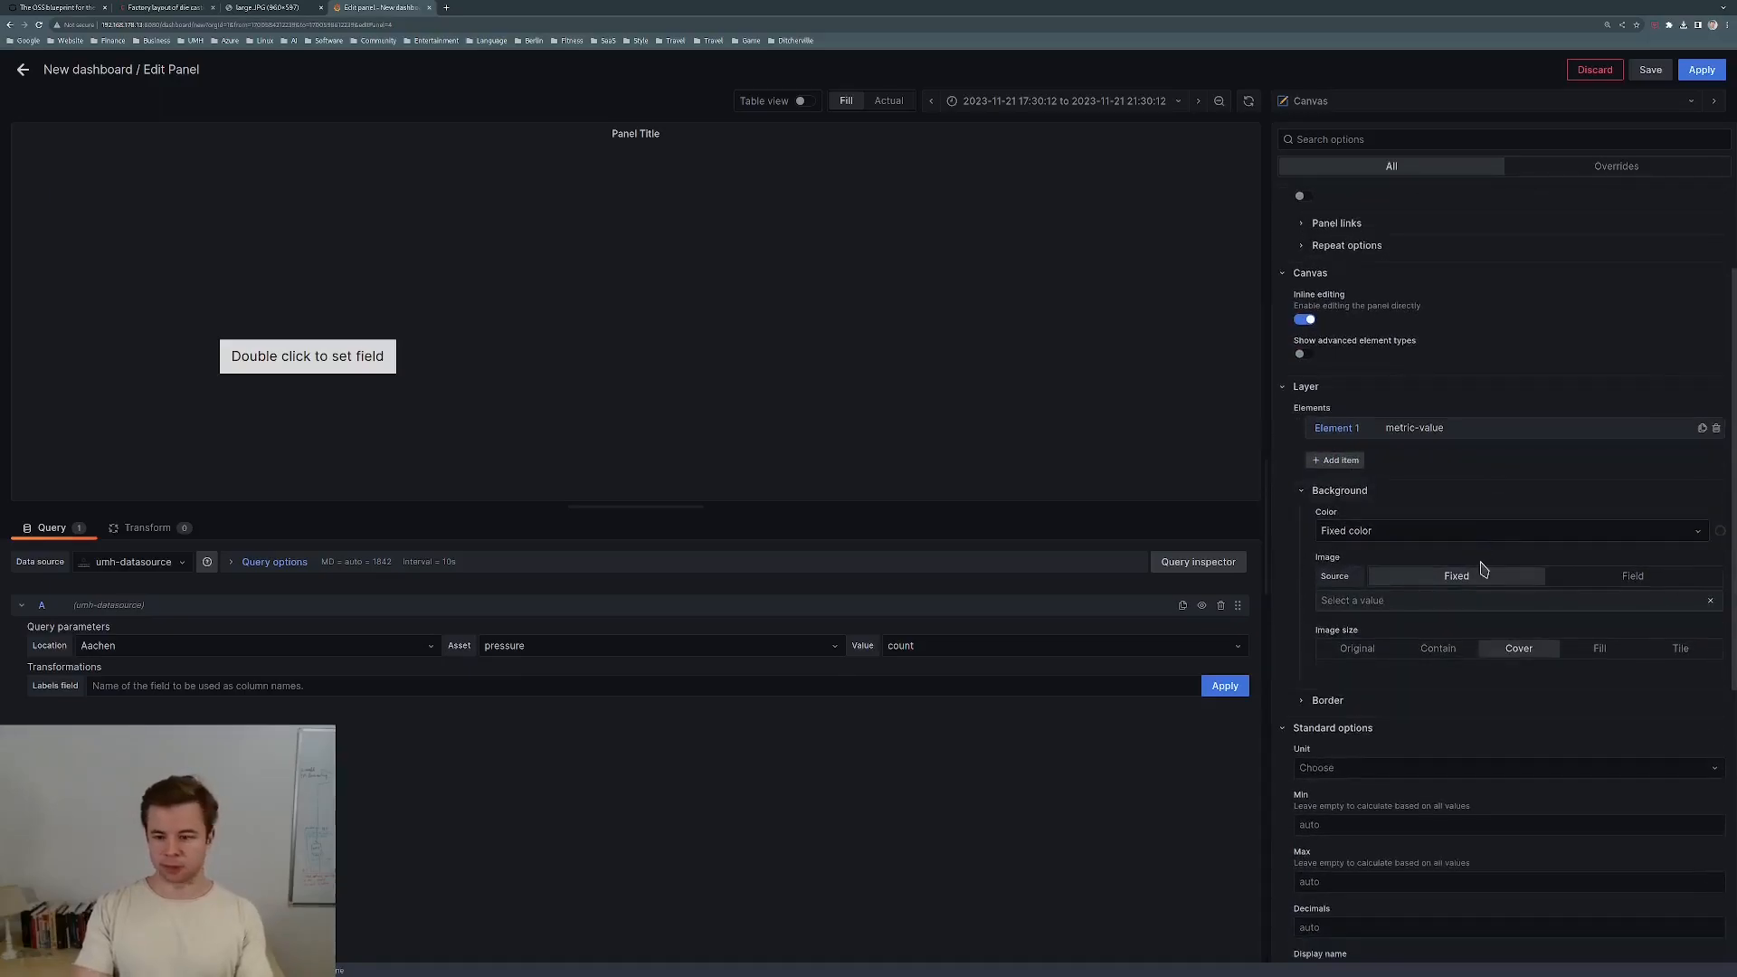
scroll(1483, 568, "up", 1)
scroll(1483, 568, "down", 5)
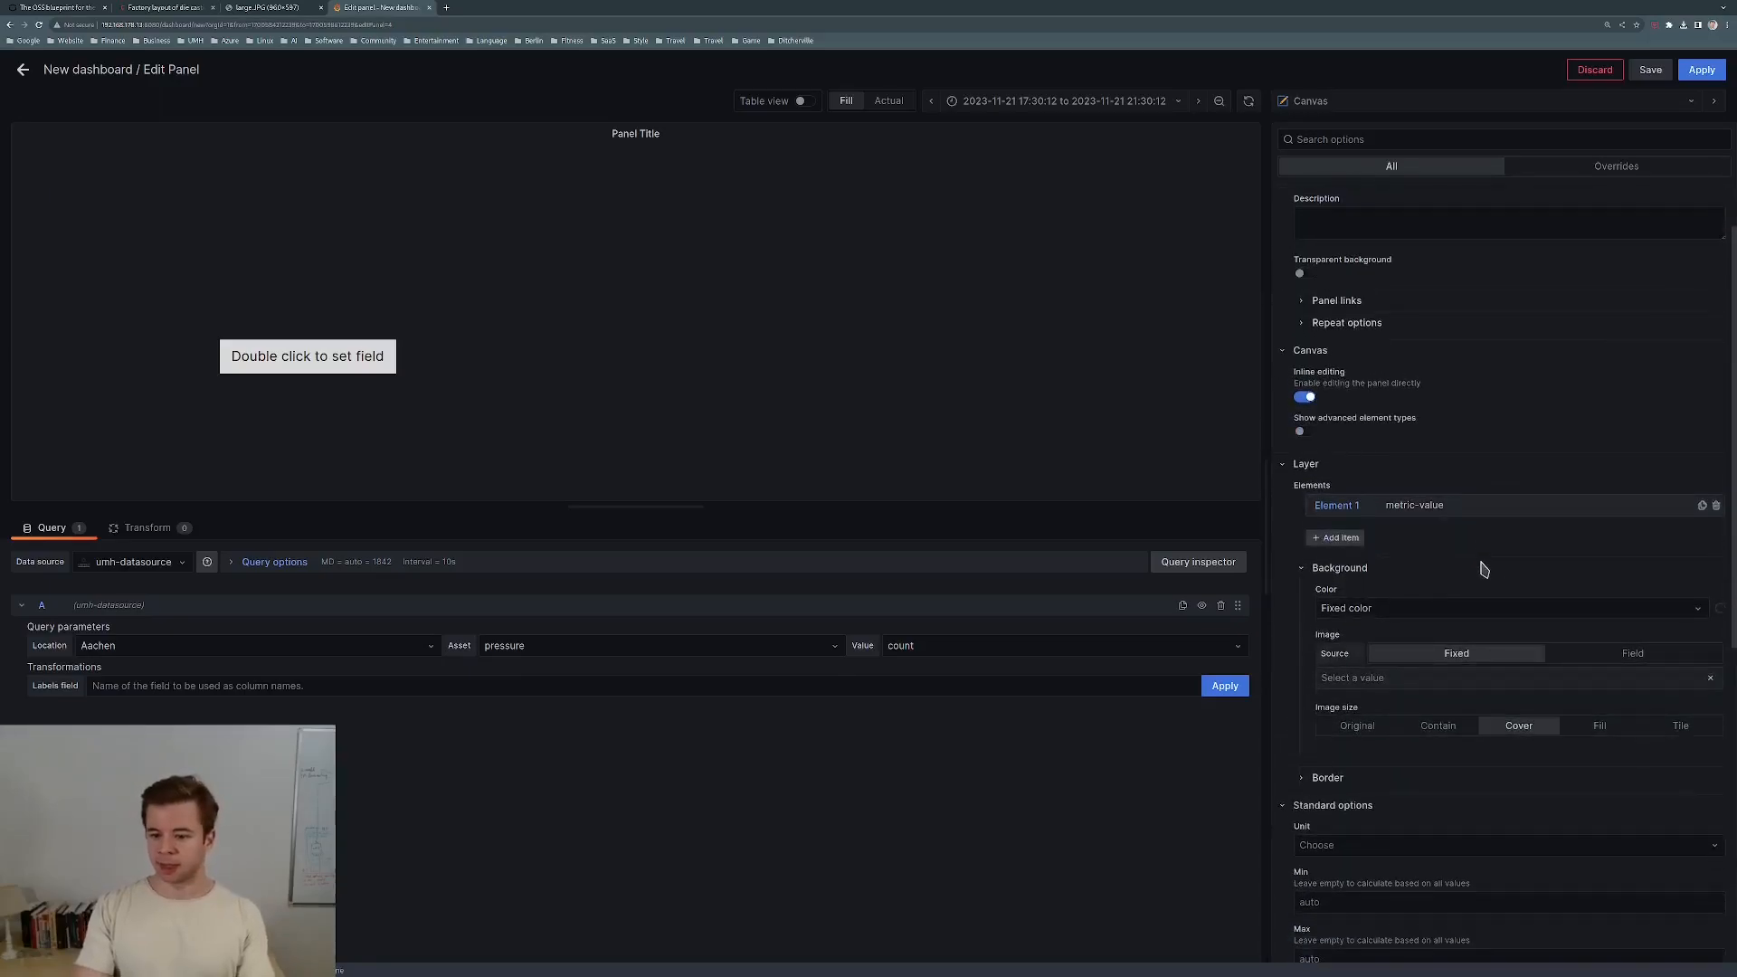
scroll(1484, 589, "up", 4)
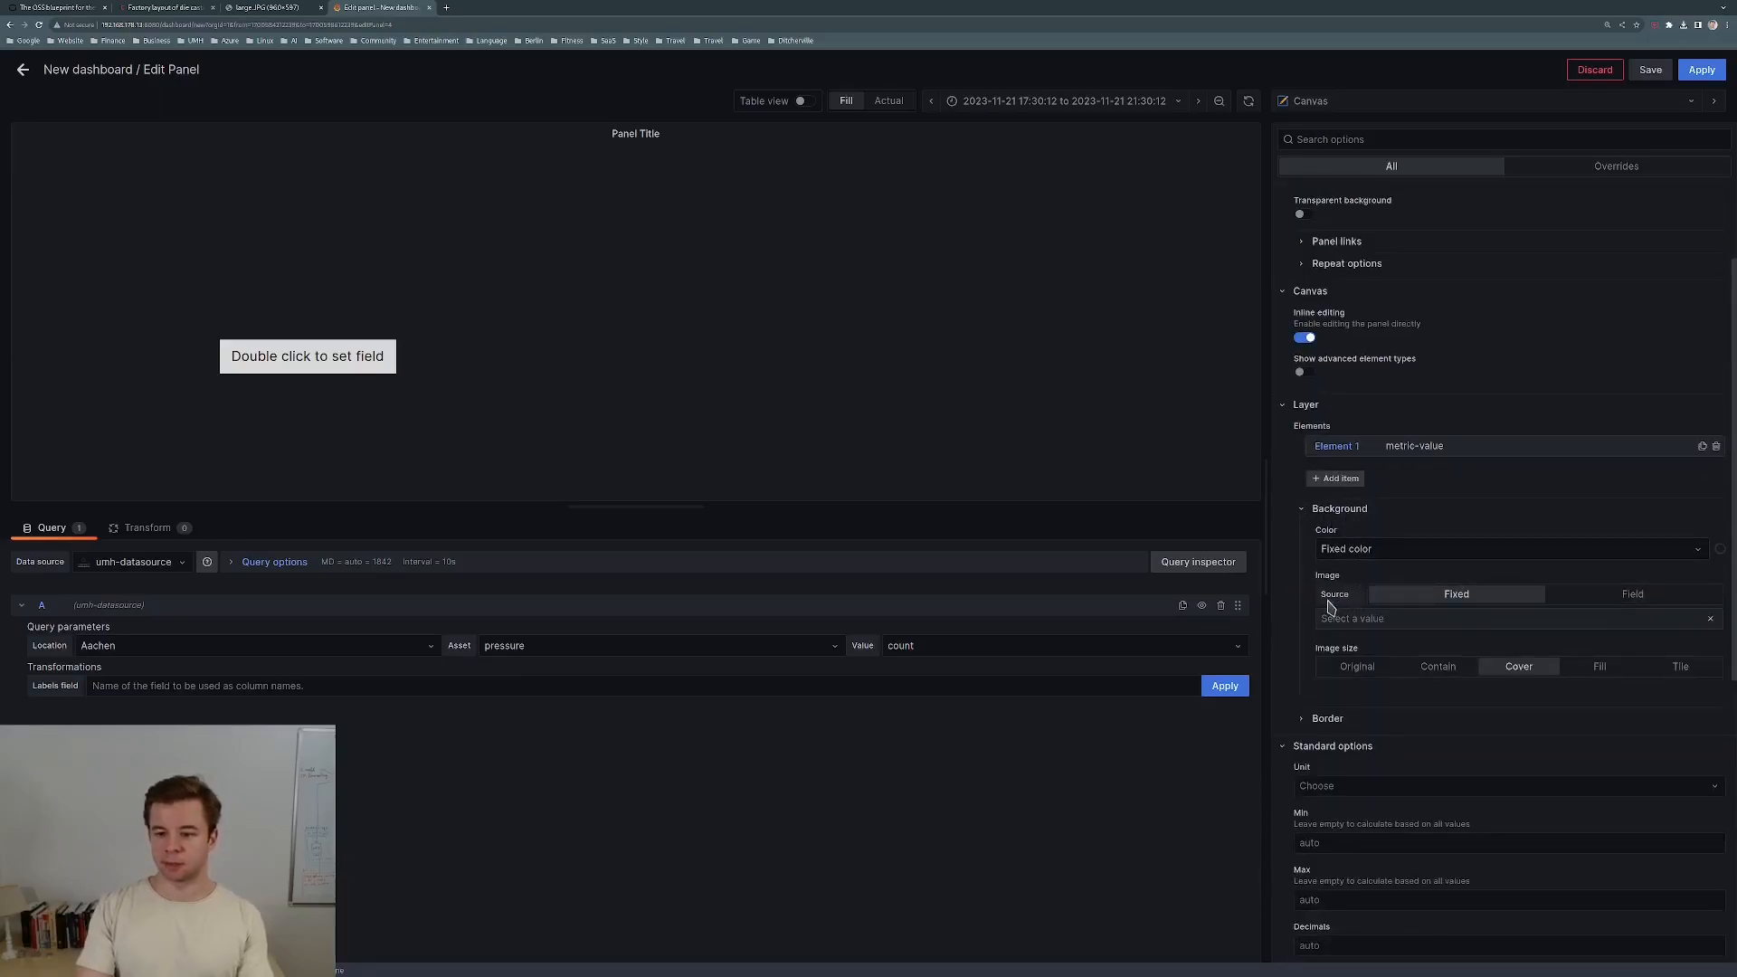
Copy the large.JPG image address and set it as the Canvas background image via URL.
left_click(1352, 622)
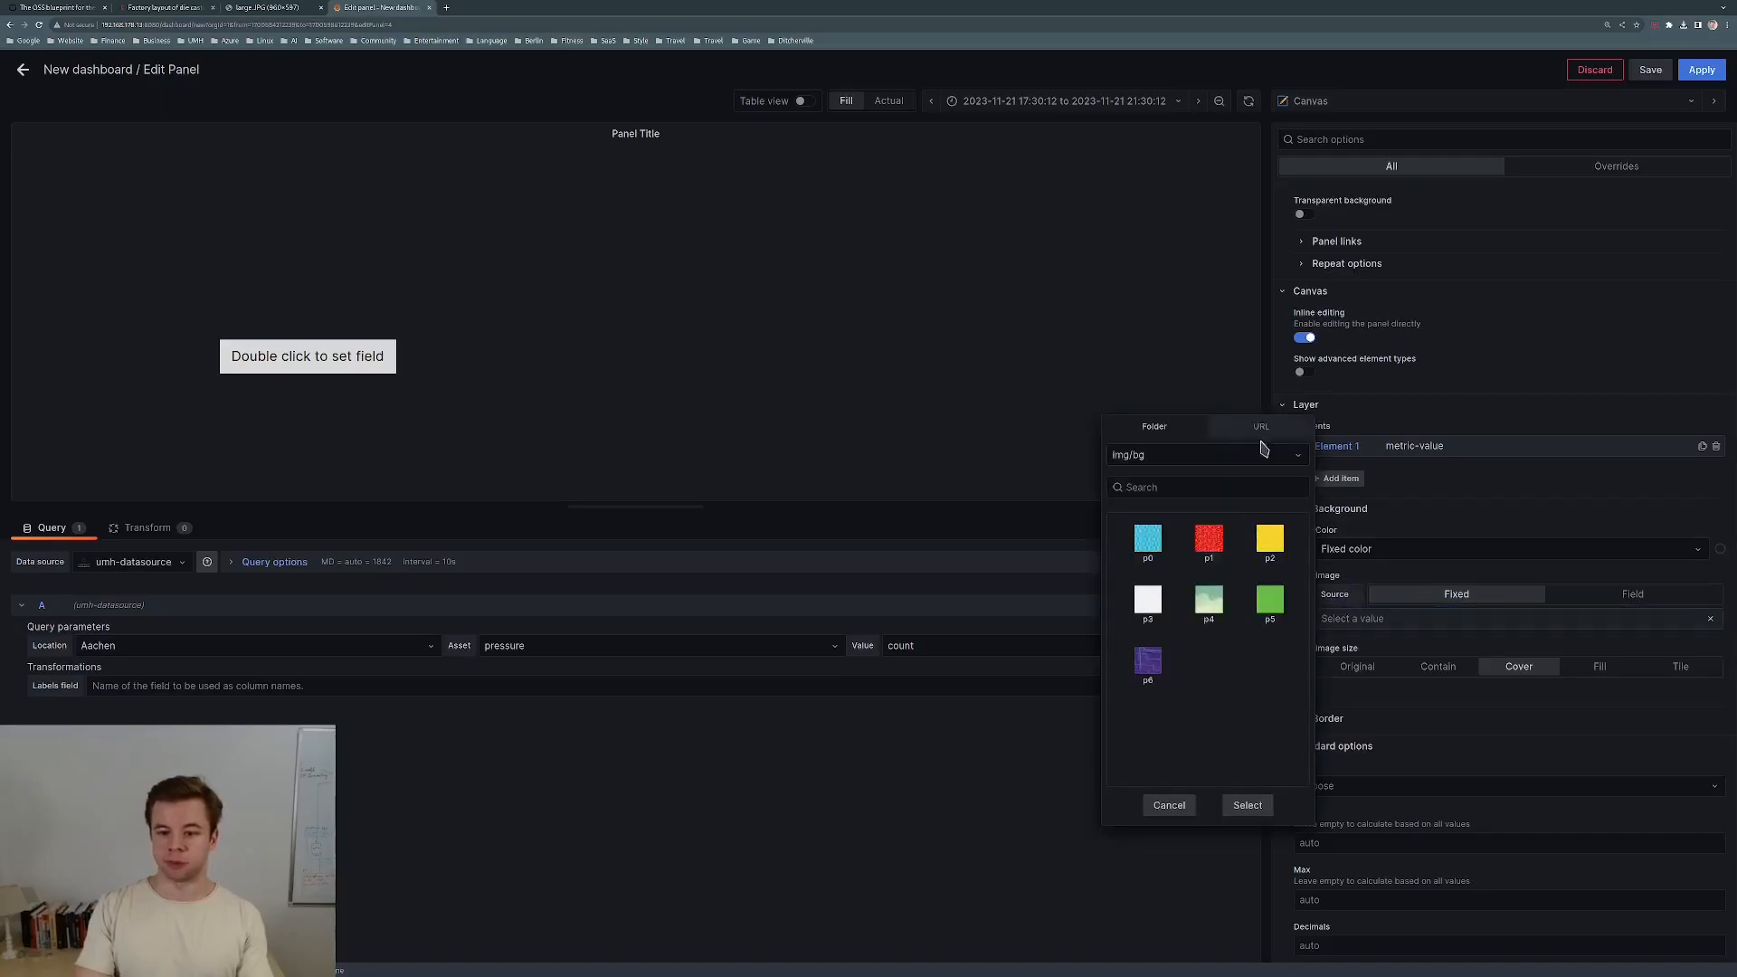
left_click(271, 9)
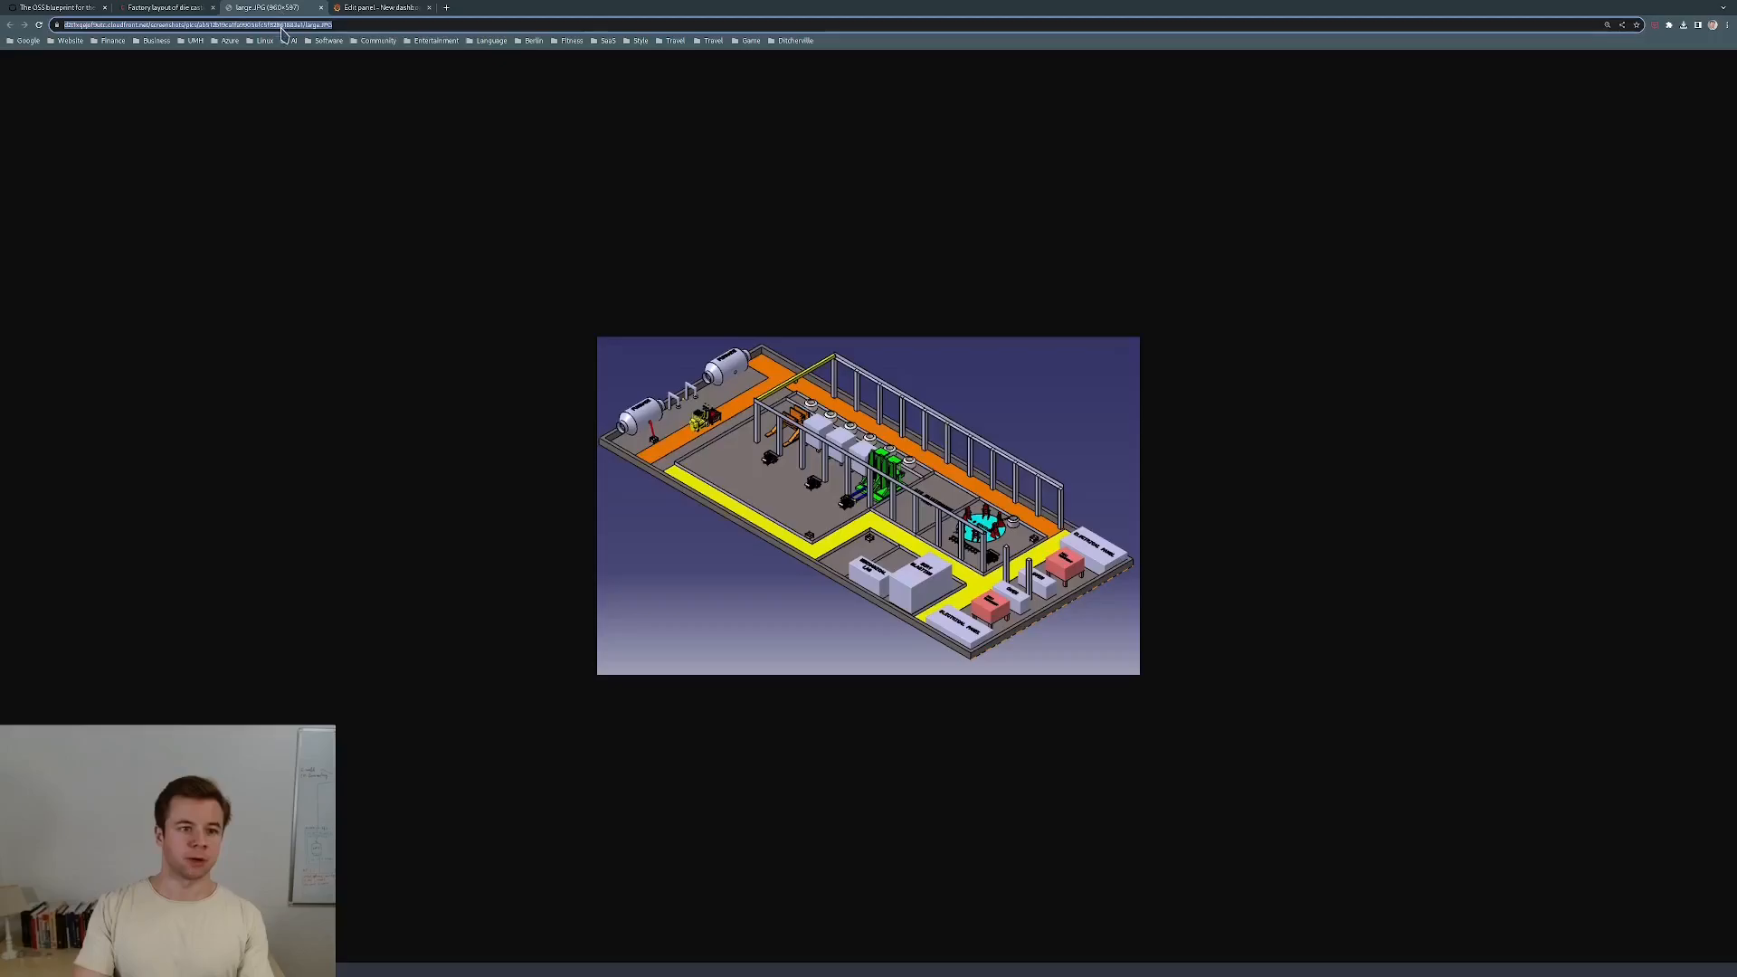
right_click(283, 30)
left_click(312, 90)
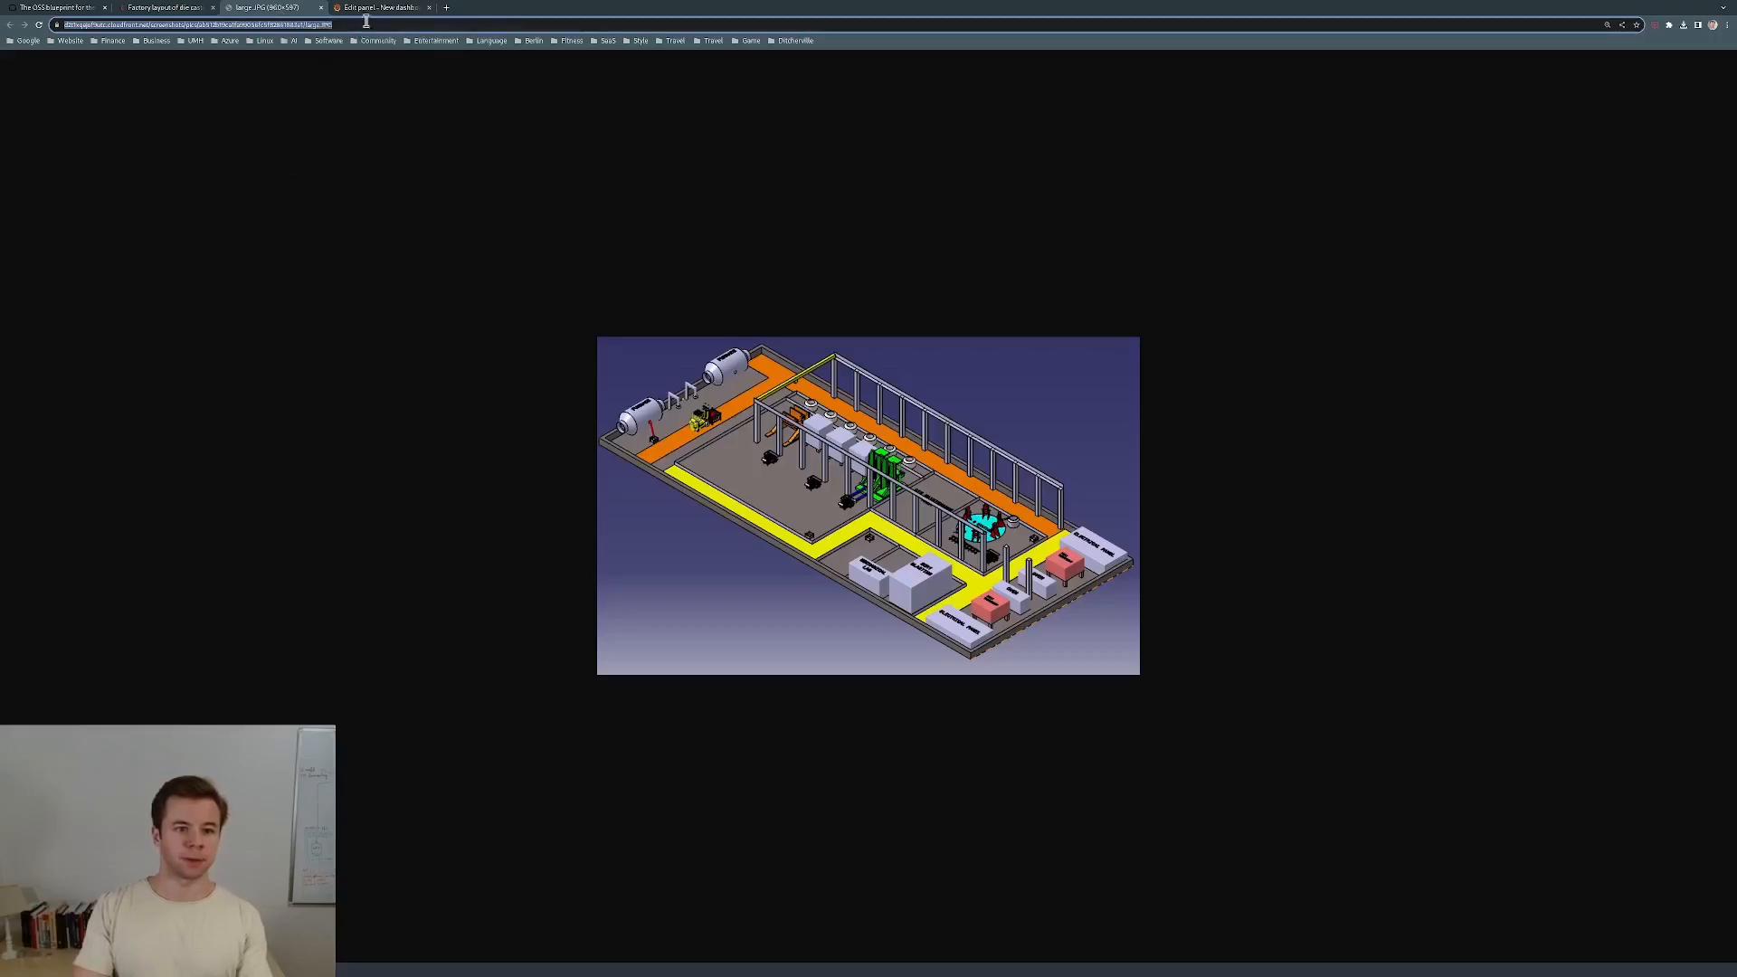
left_click(381, 9)
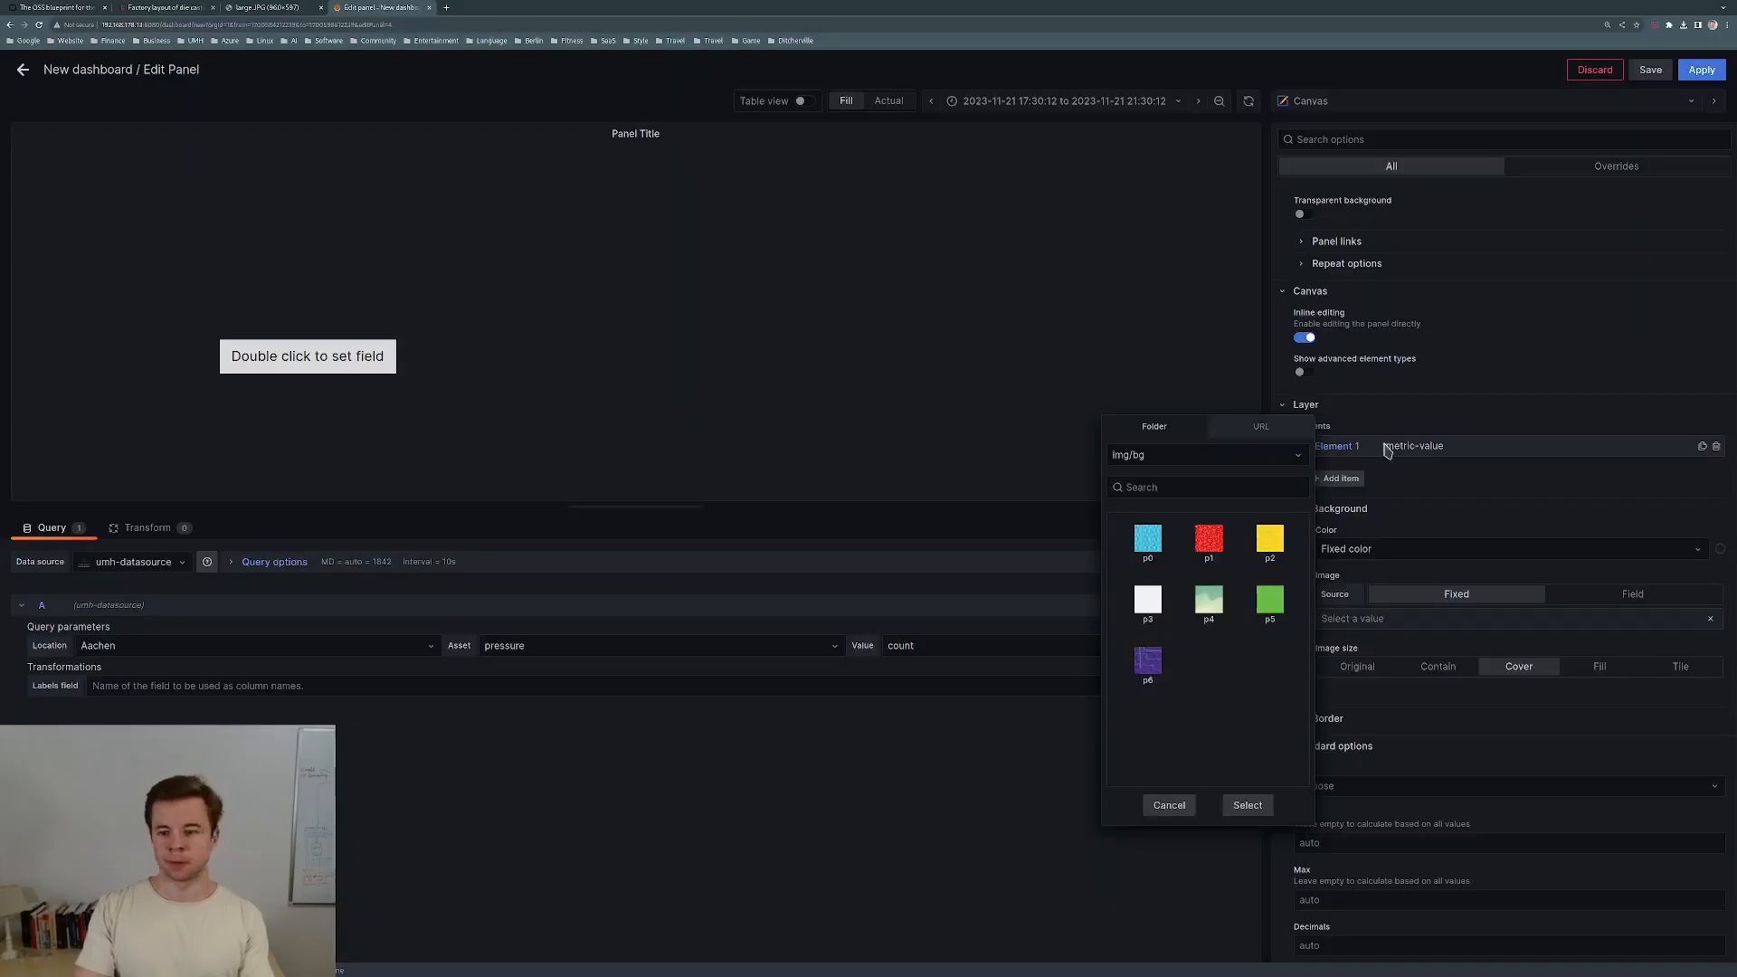
left_click(1255, 429)
left_click(1194, 455)
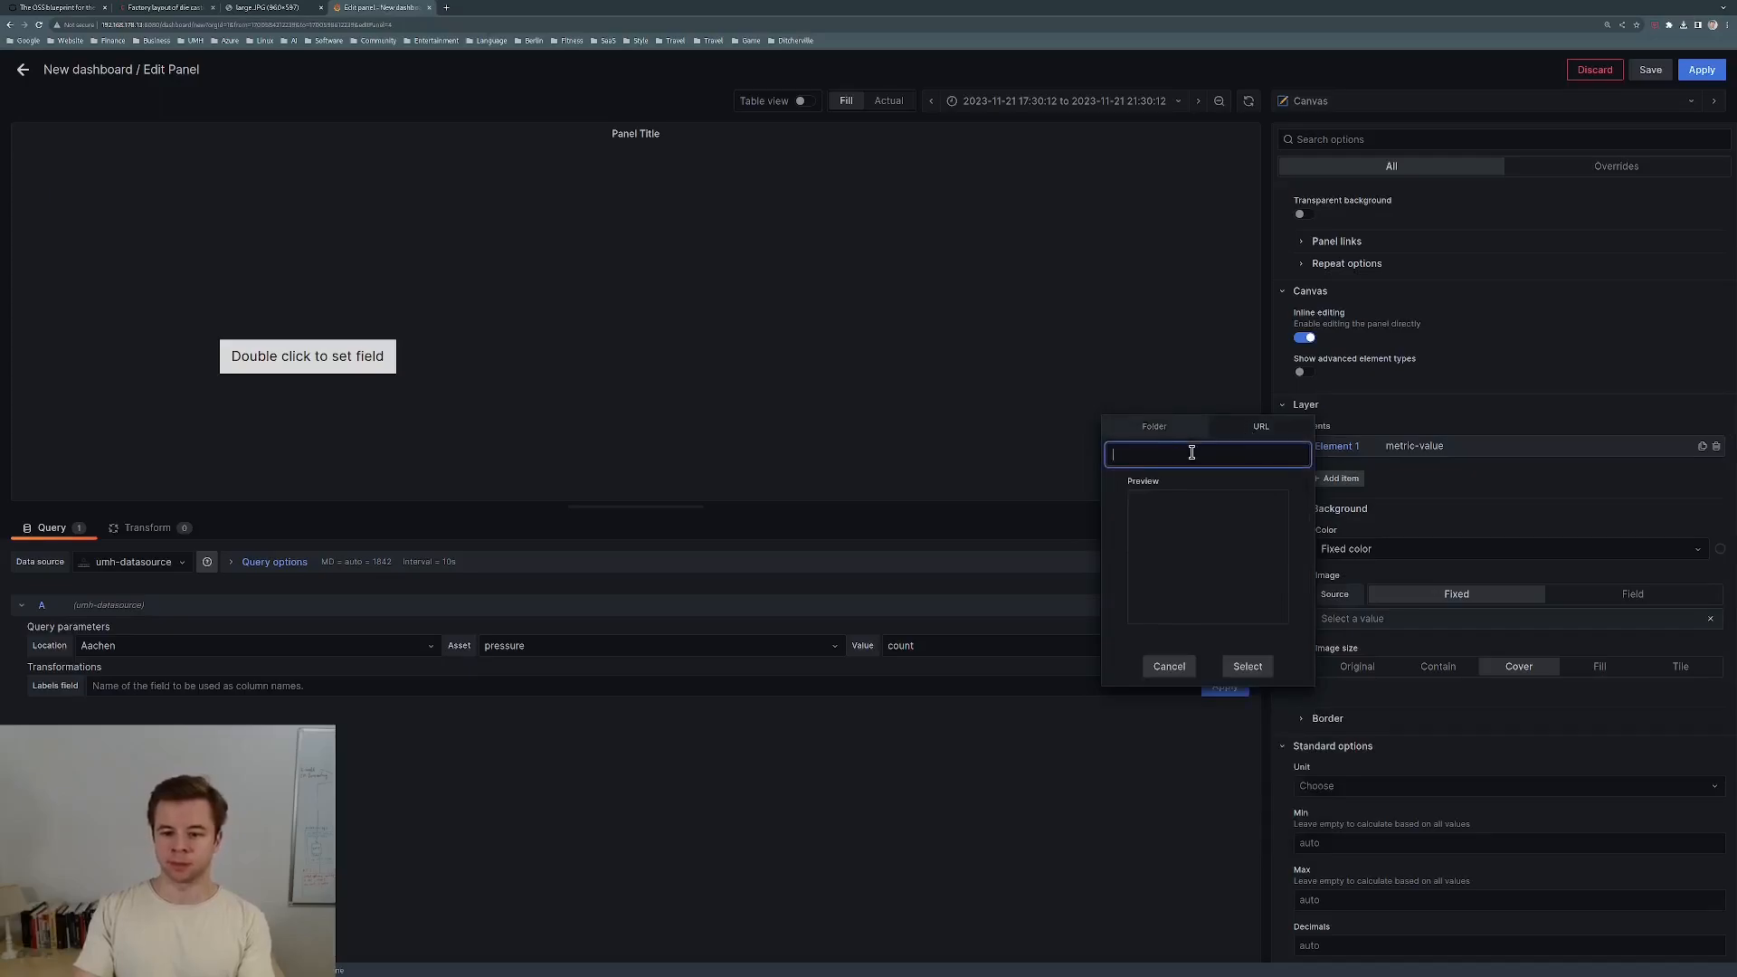
key("ctrl+v")
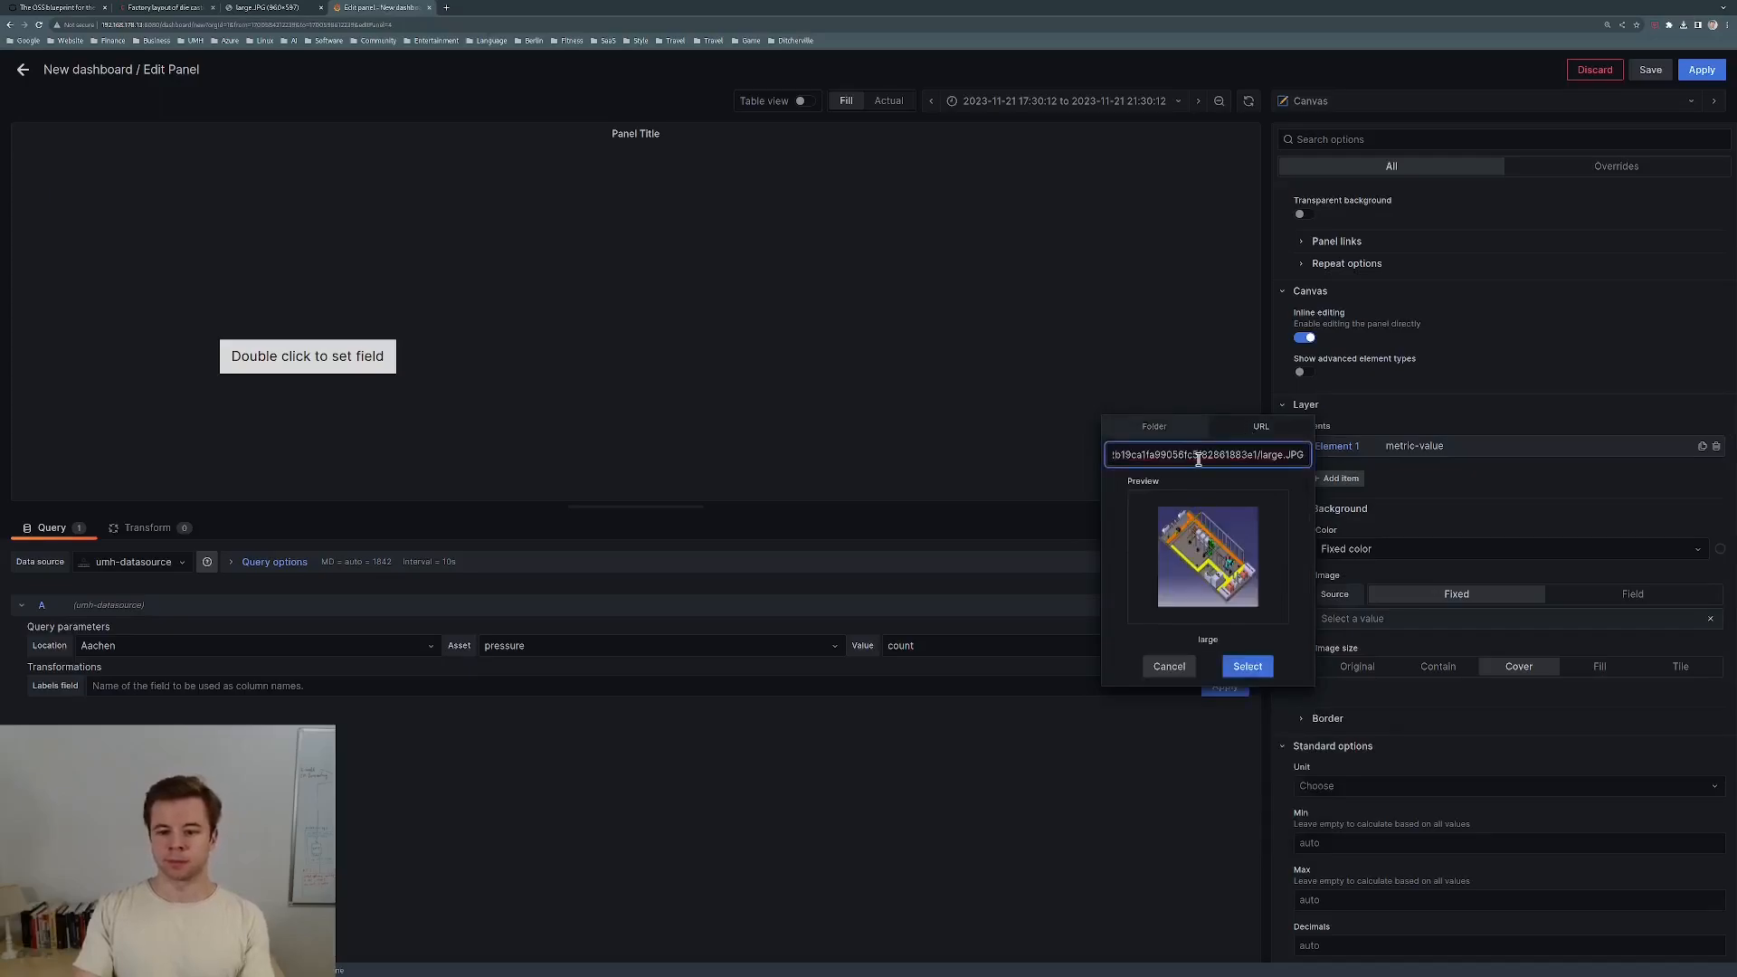
left_click(1247, 673)
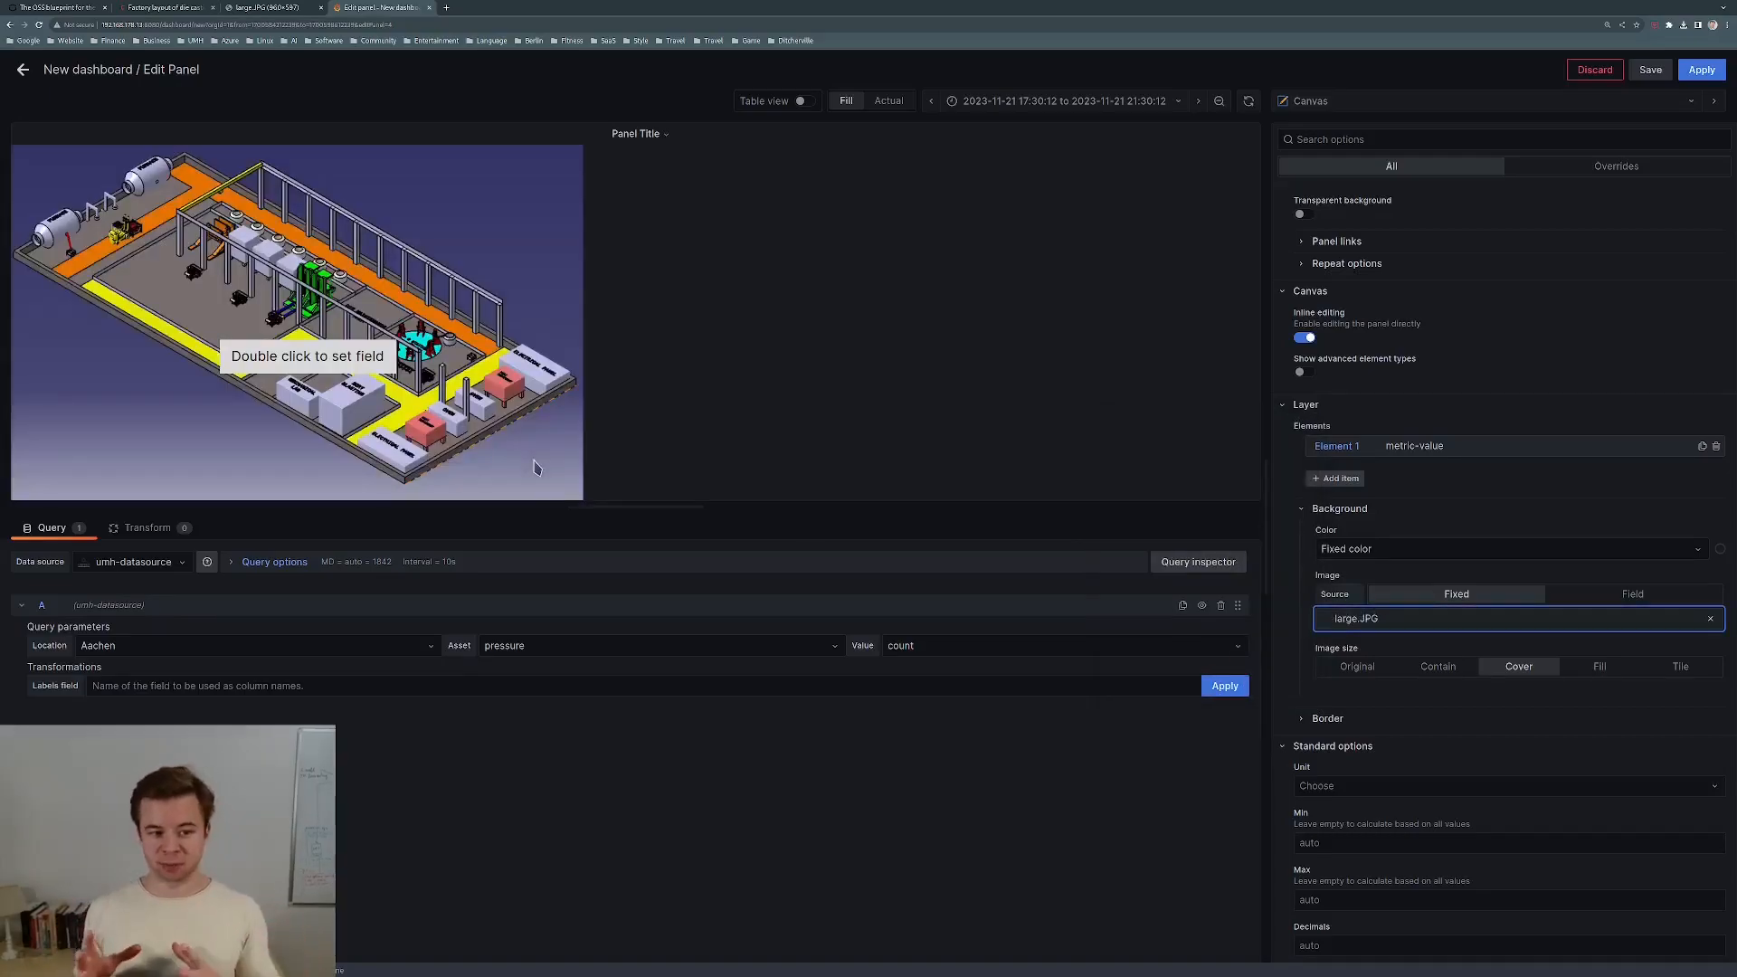
Point the value element's query at umh-v2-datasource, work cell factoryinsight > Hamburg > DefaultArea > DefaultProductionLine > MeltingFurnace.
left_click(328, 358)
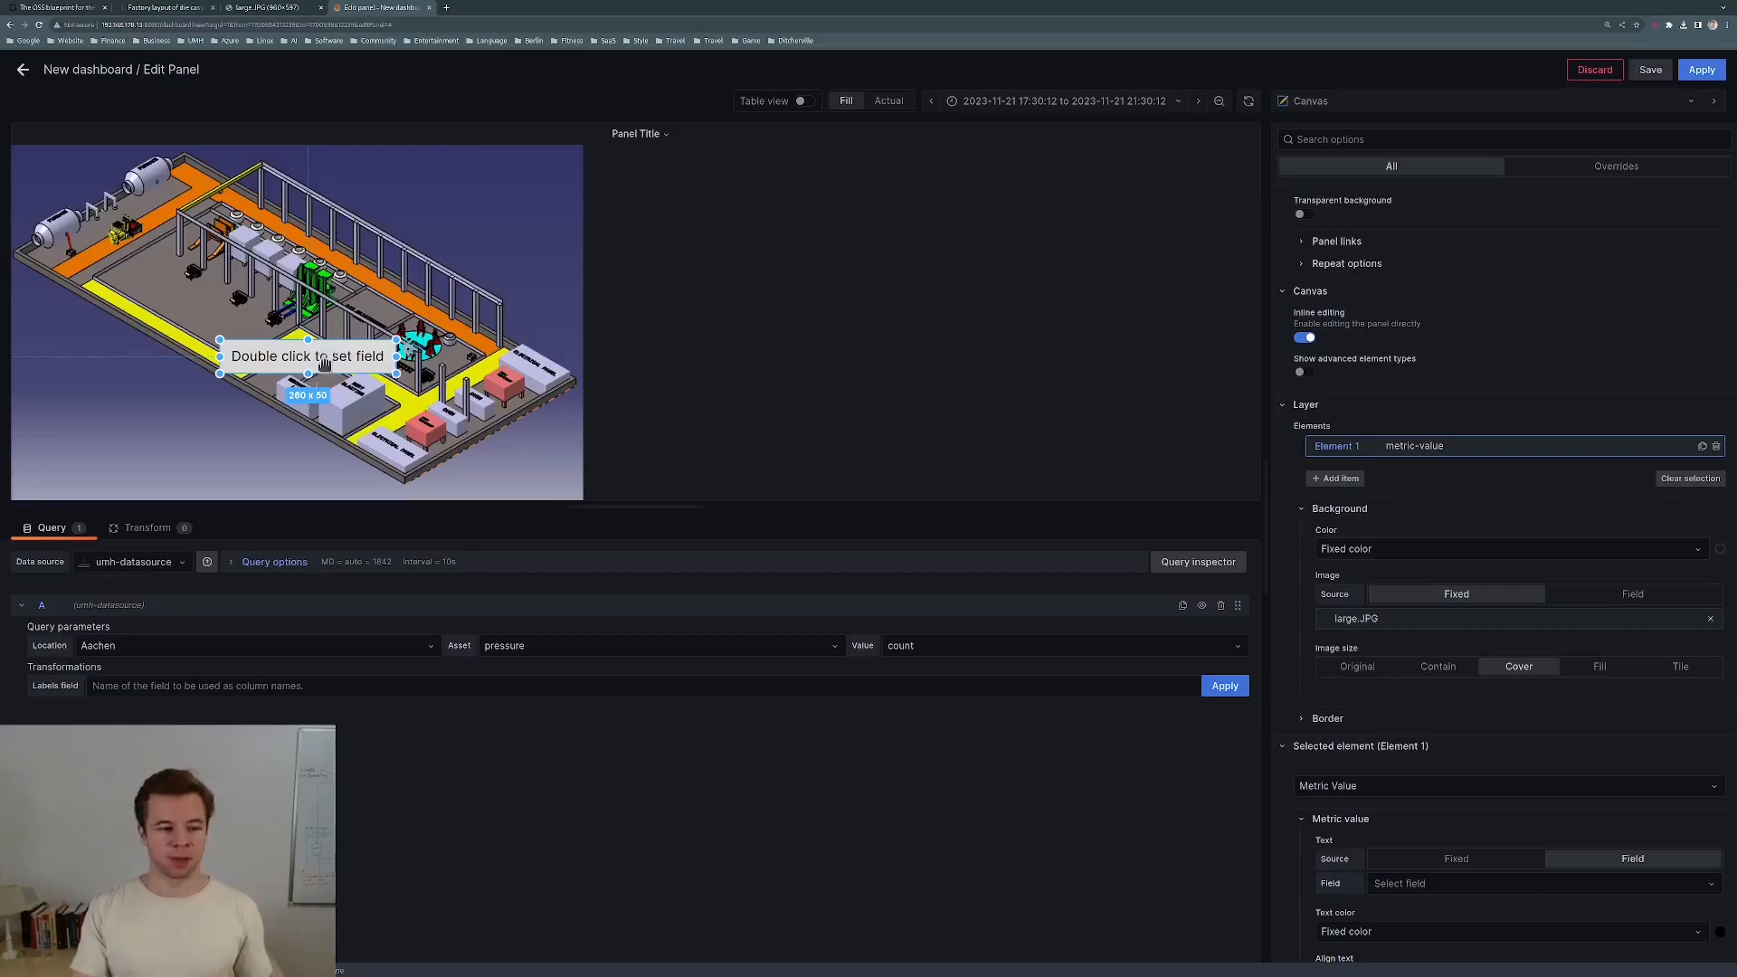
left_click(181, 563)
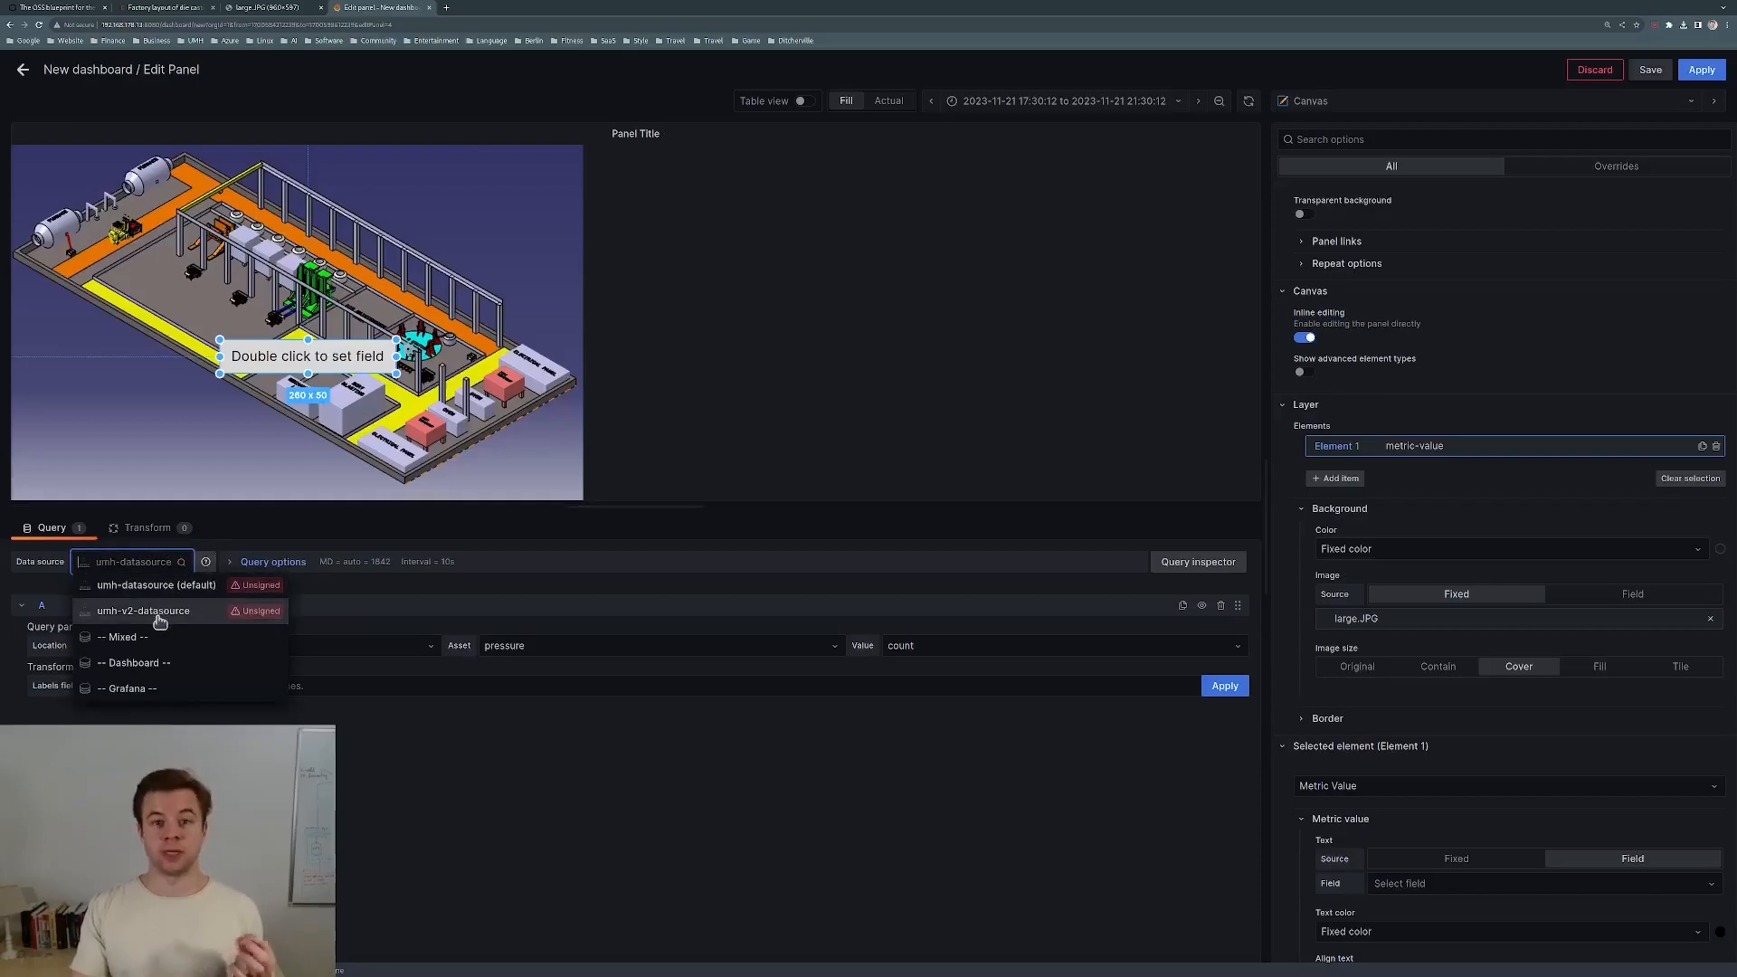
left_click(160, 620)
left_click(214, 687)
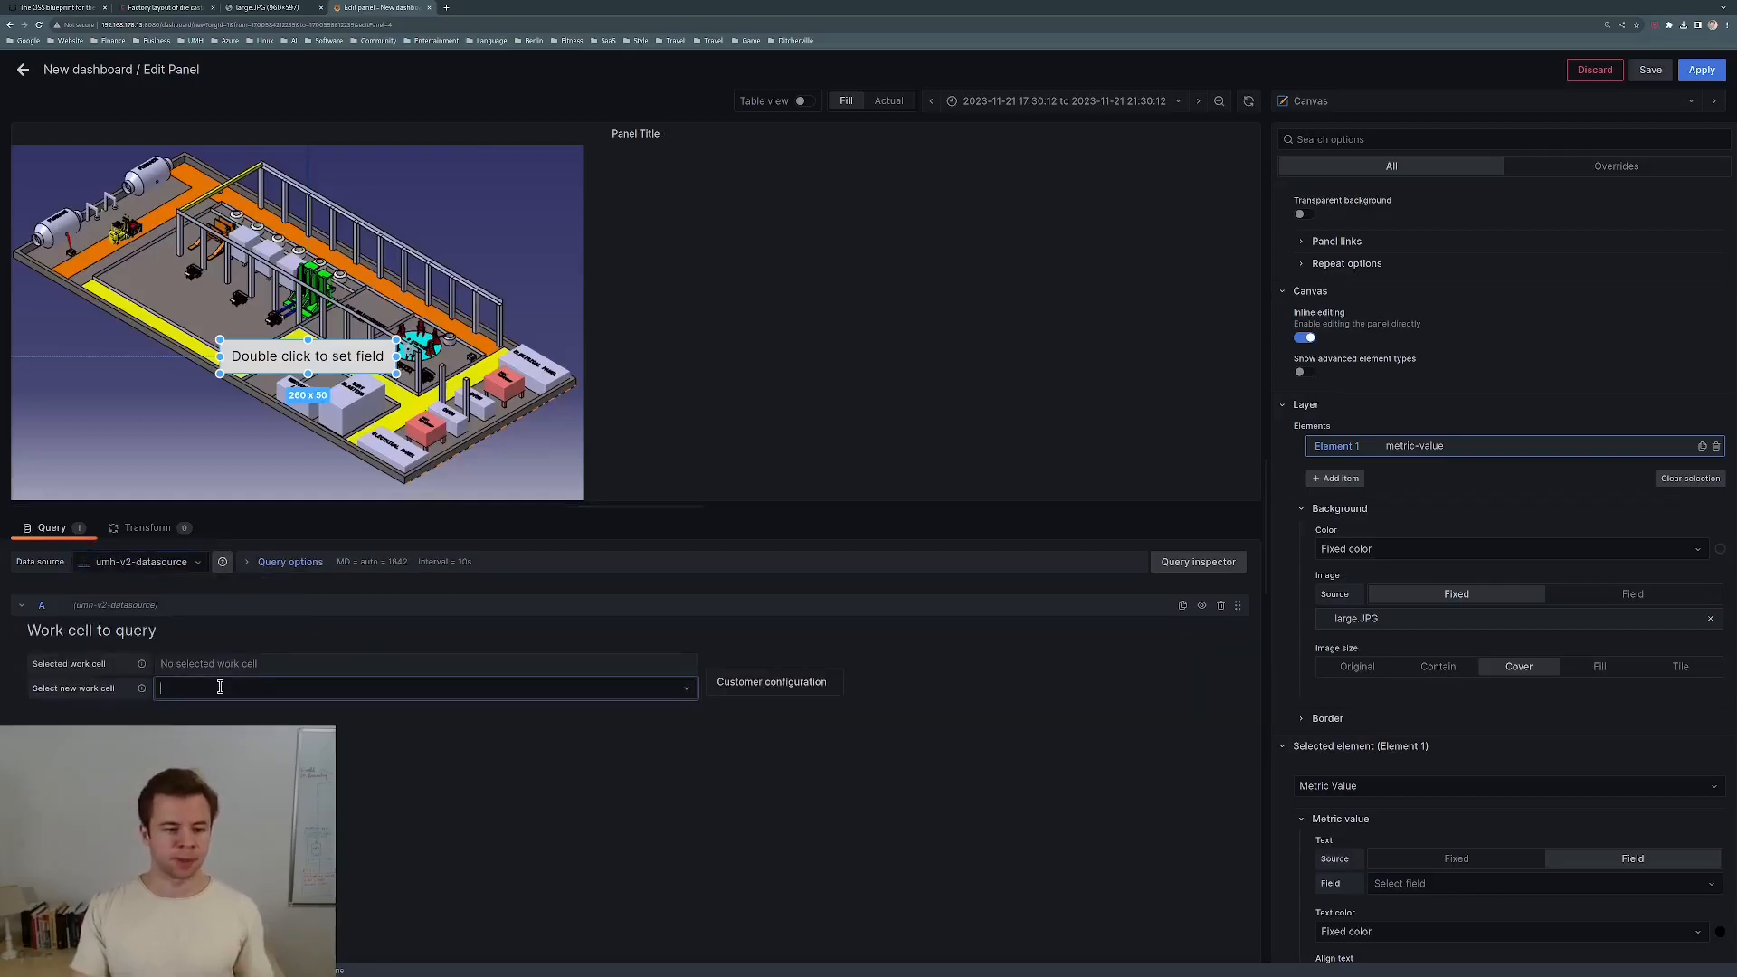
left_click(203, 714)
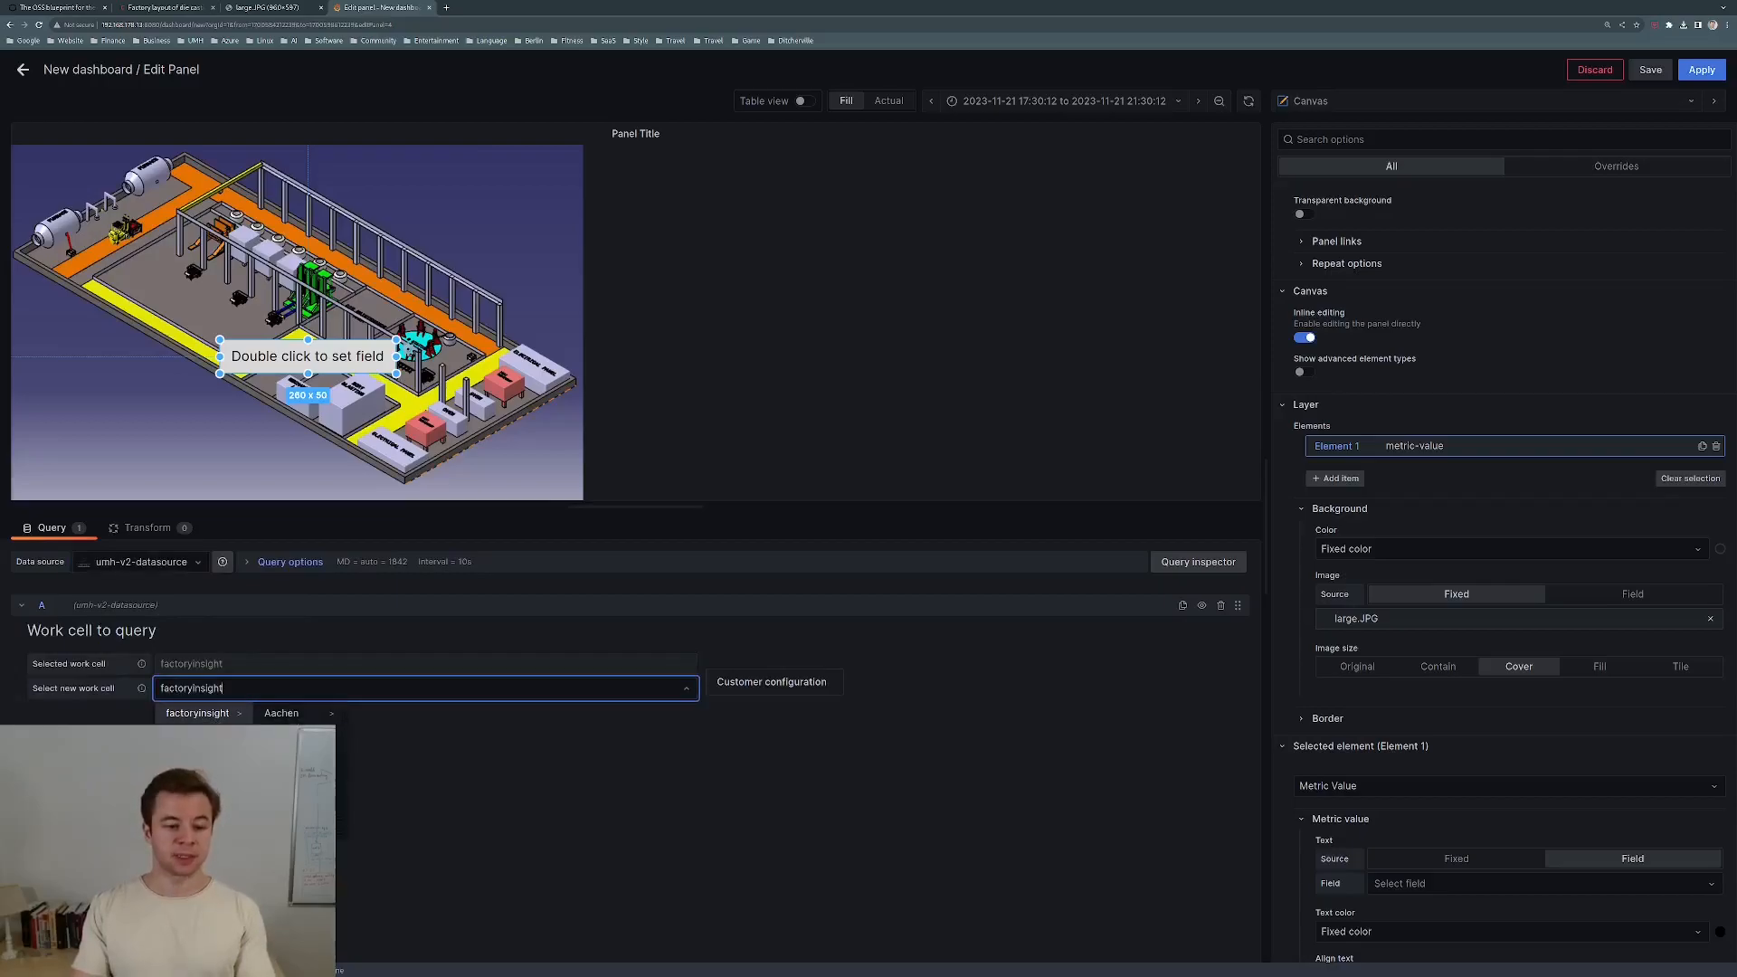
left_click(288, 756)
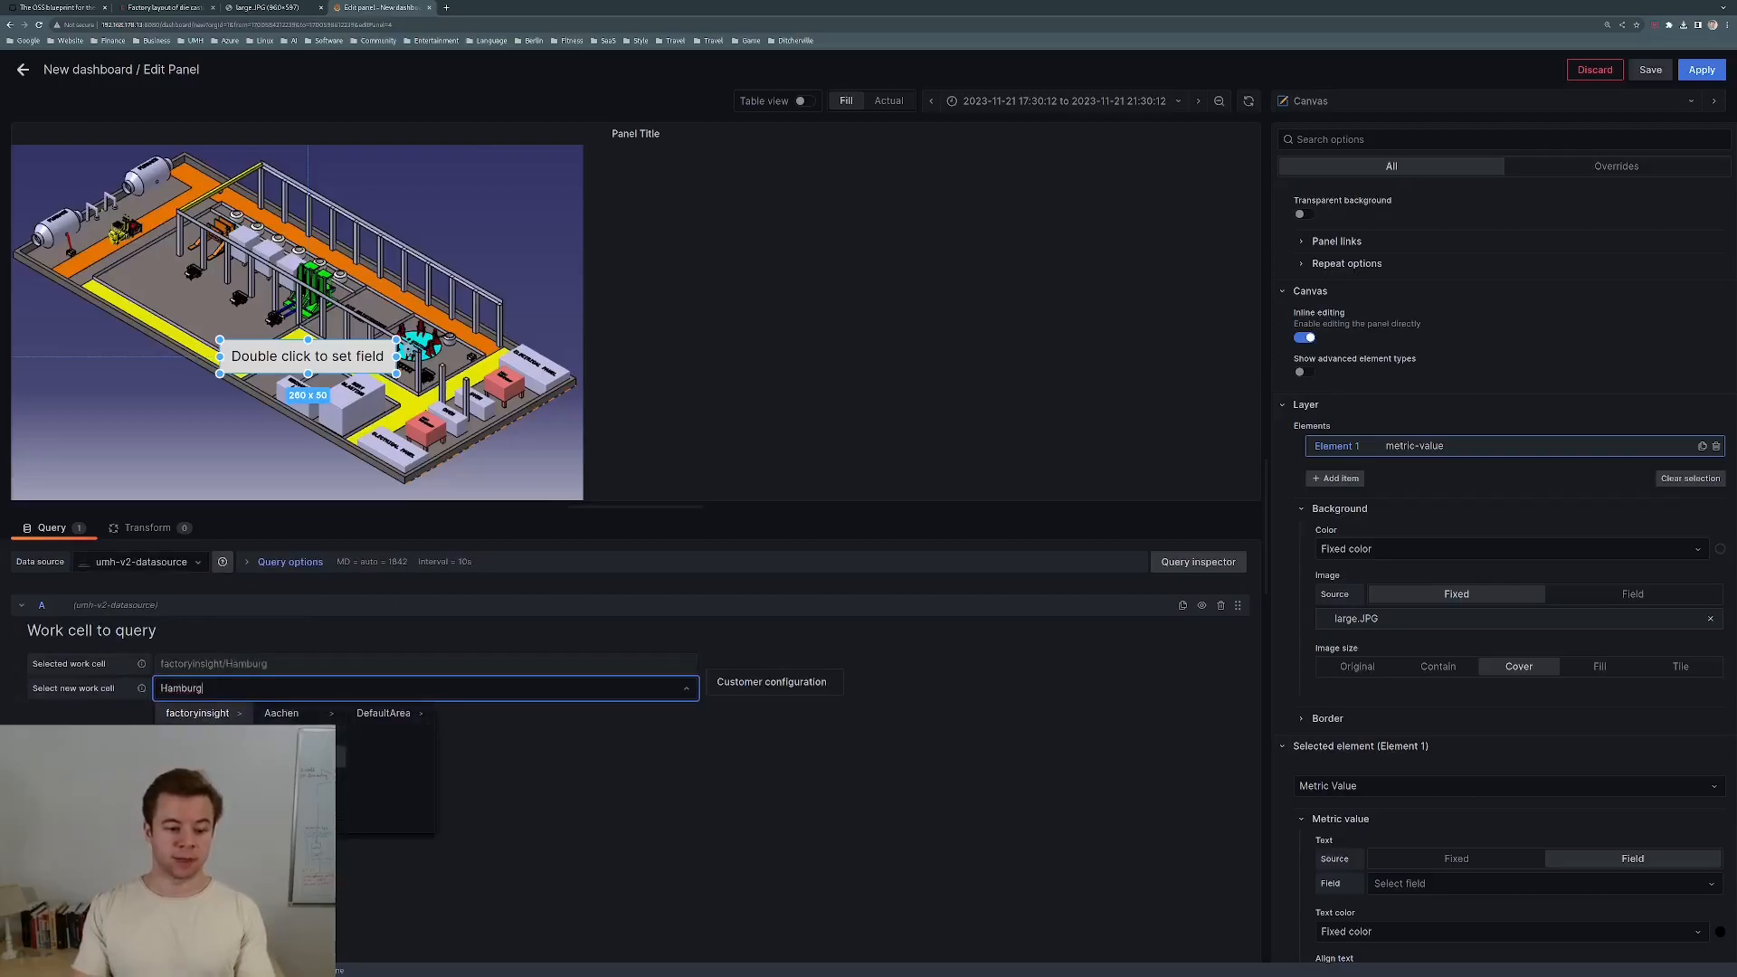
left_click(362, 717)
left_click(468, 717)
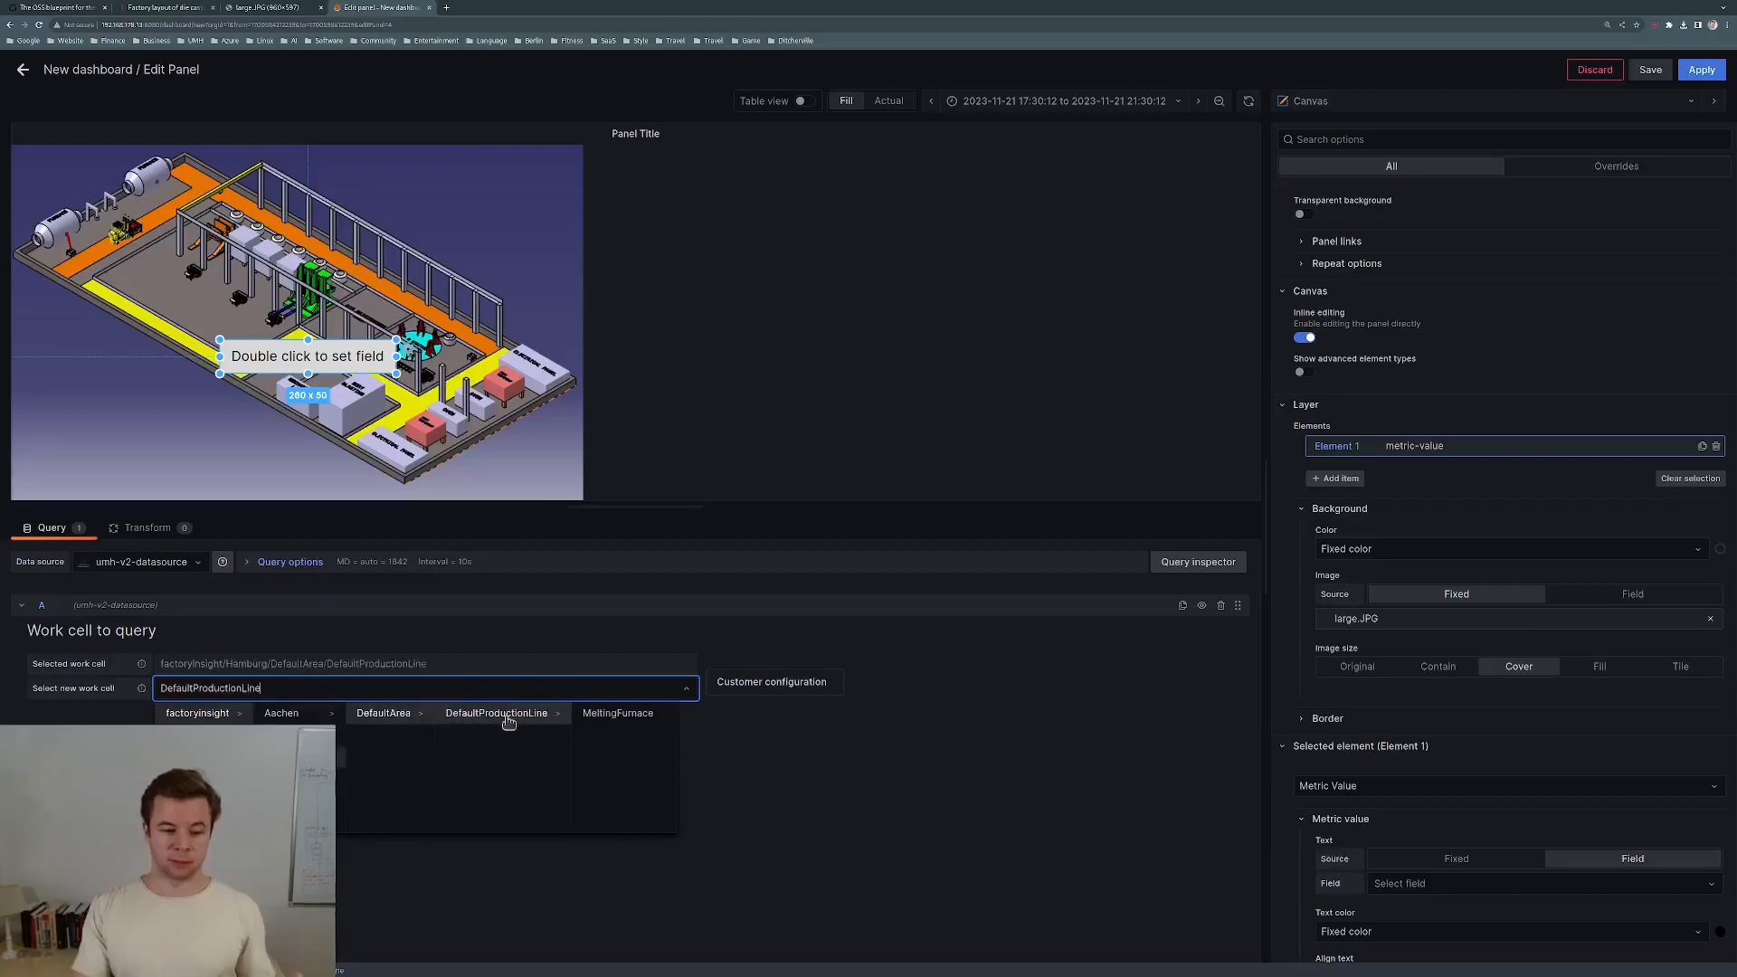
left_click(603, 717)
Query the humidity value and apply the panel to the dashboard.
left_click(371, 793)
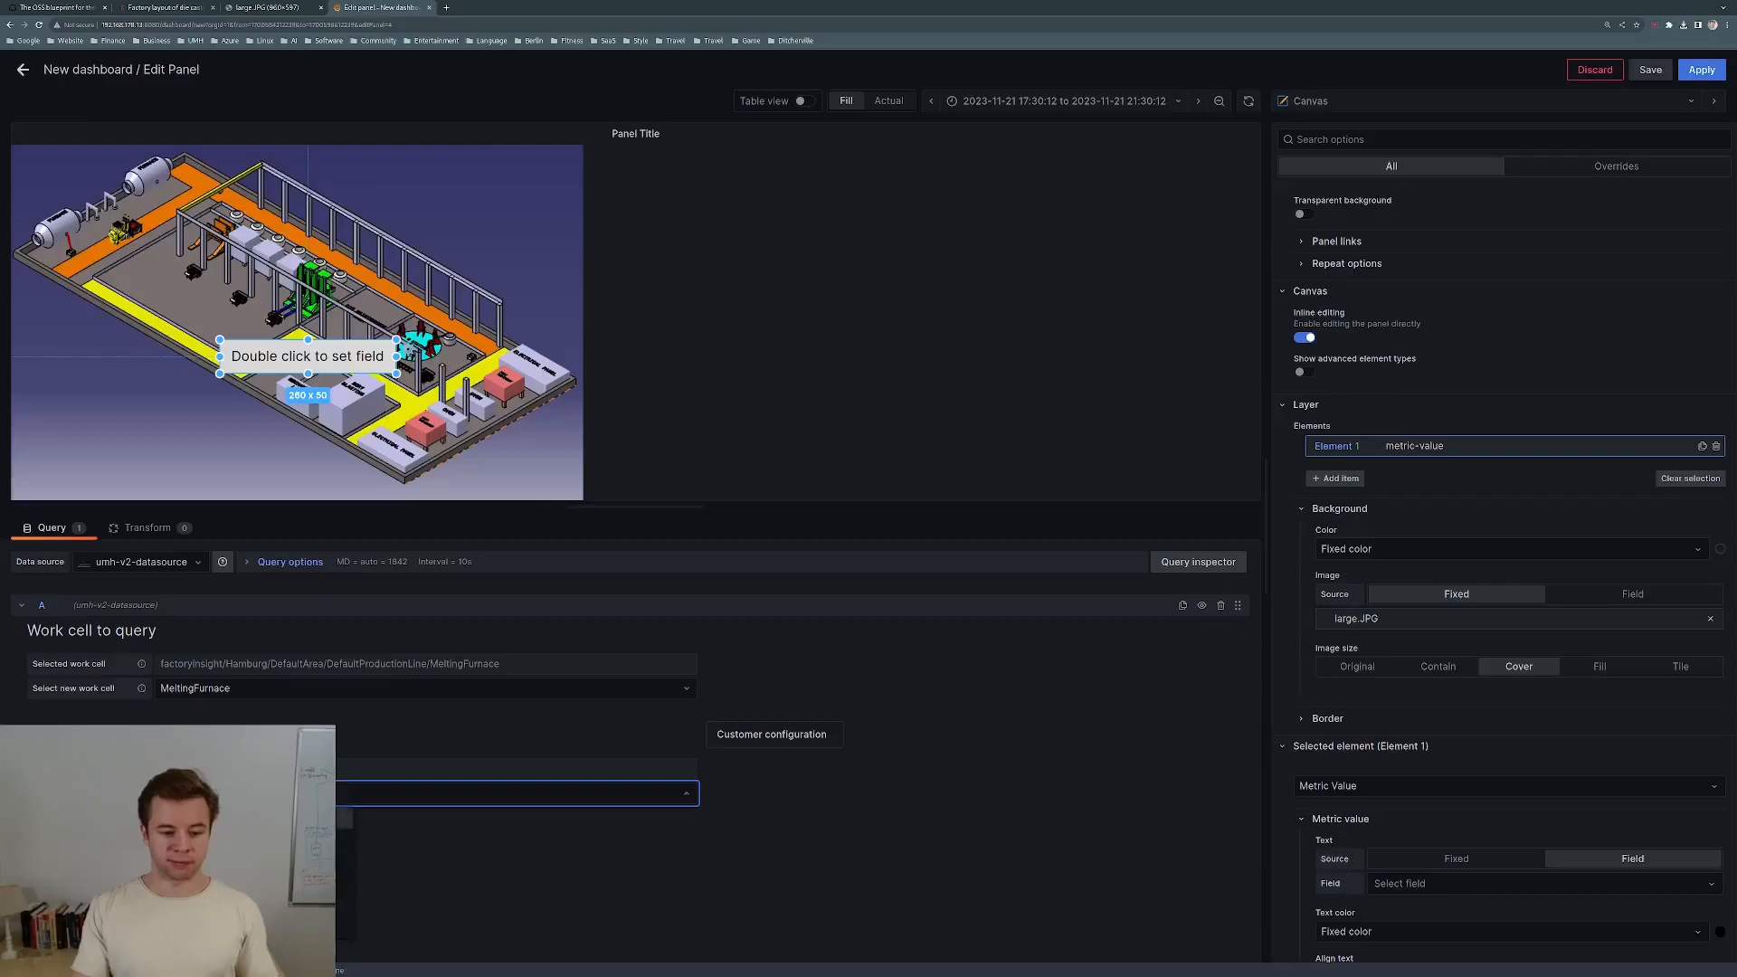
scroll(826, 764, "down", 3)
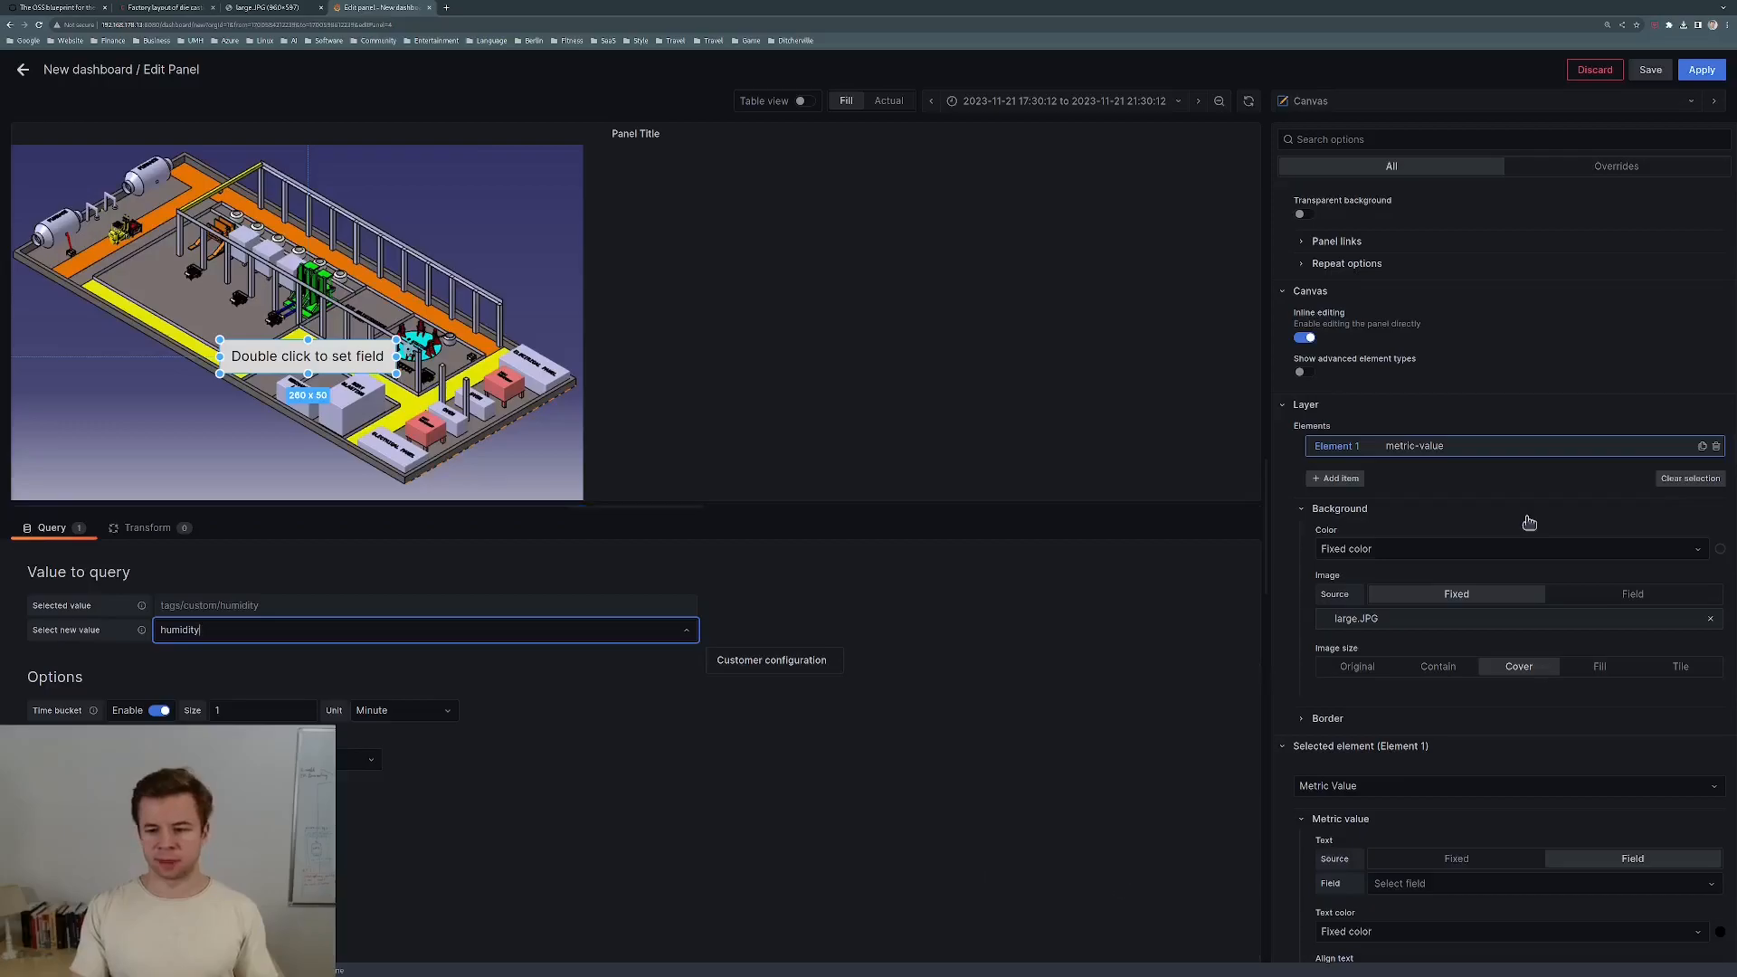
scroll(1082, 771, "up", 3)
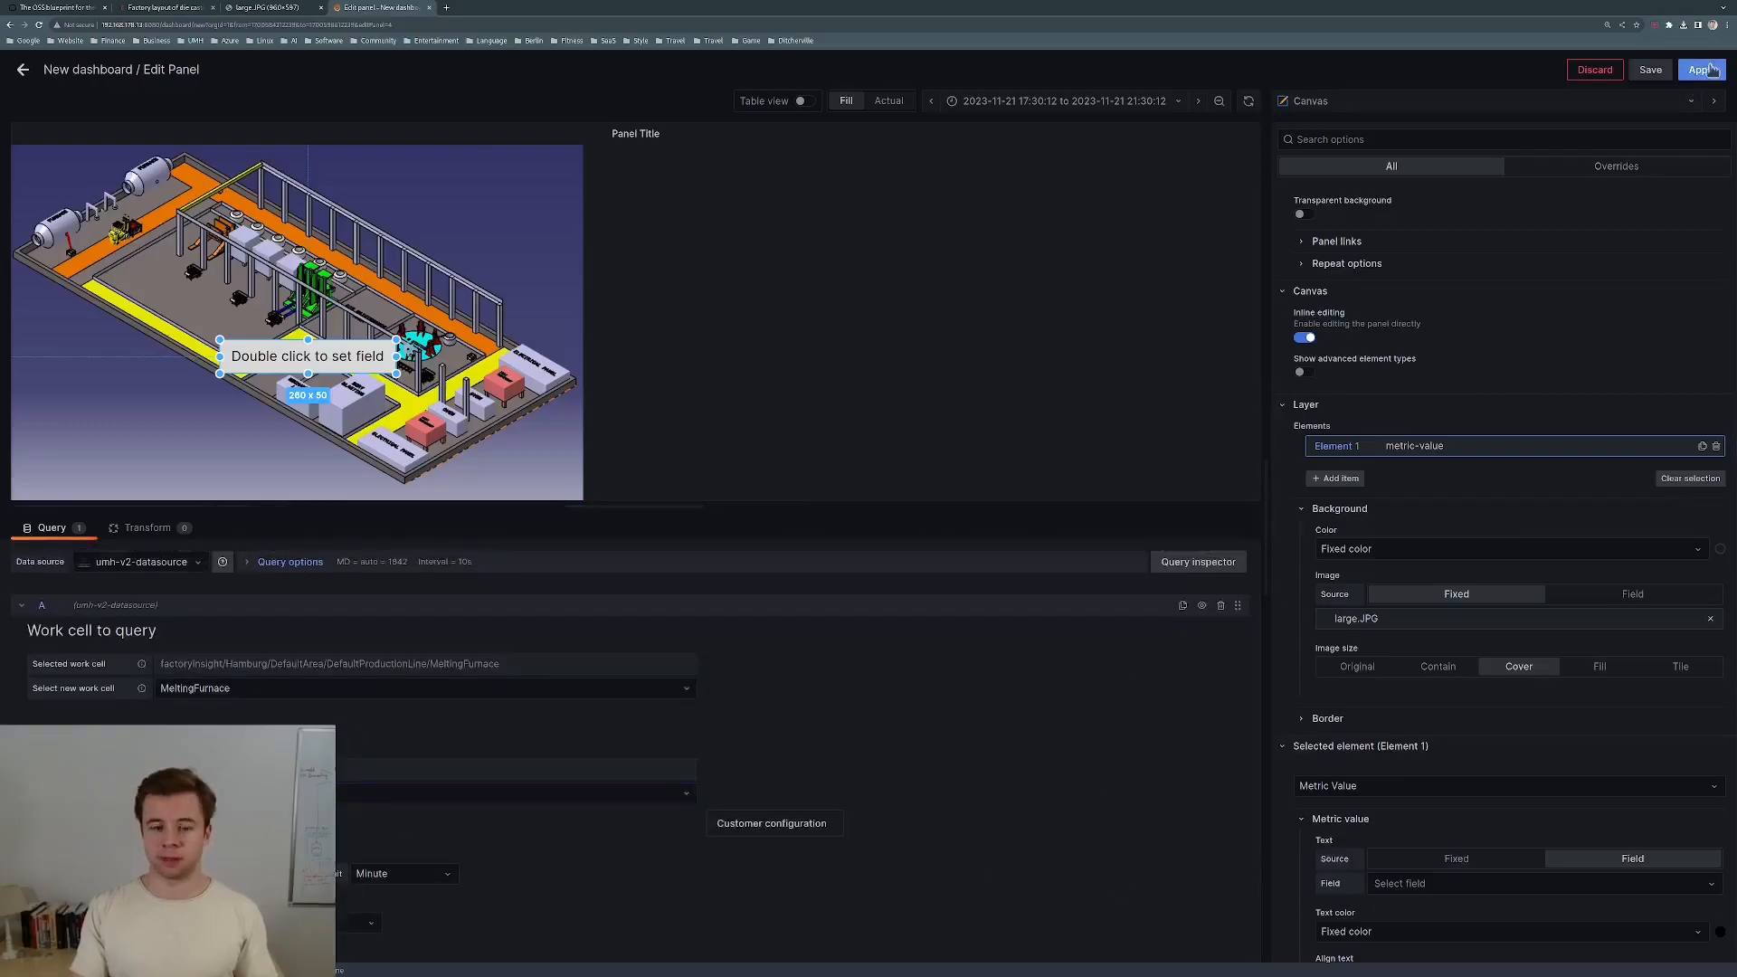
left_click(1701, 70)
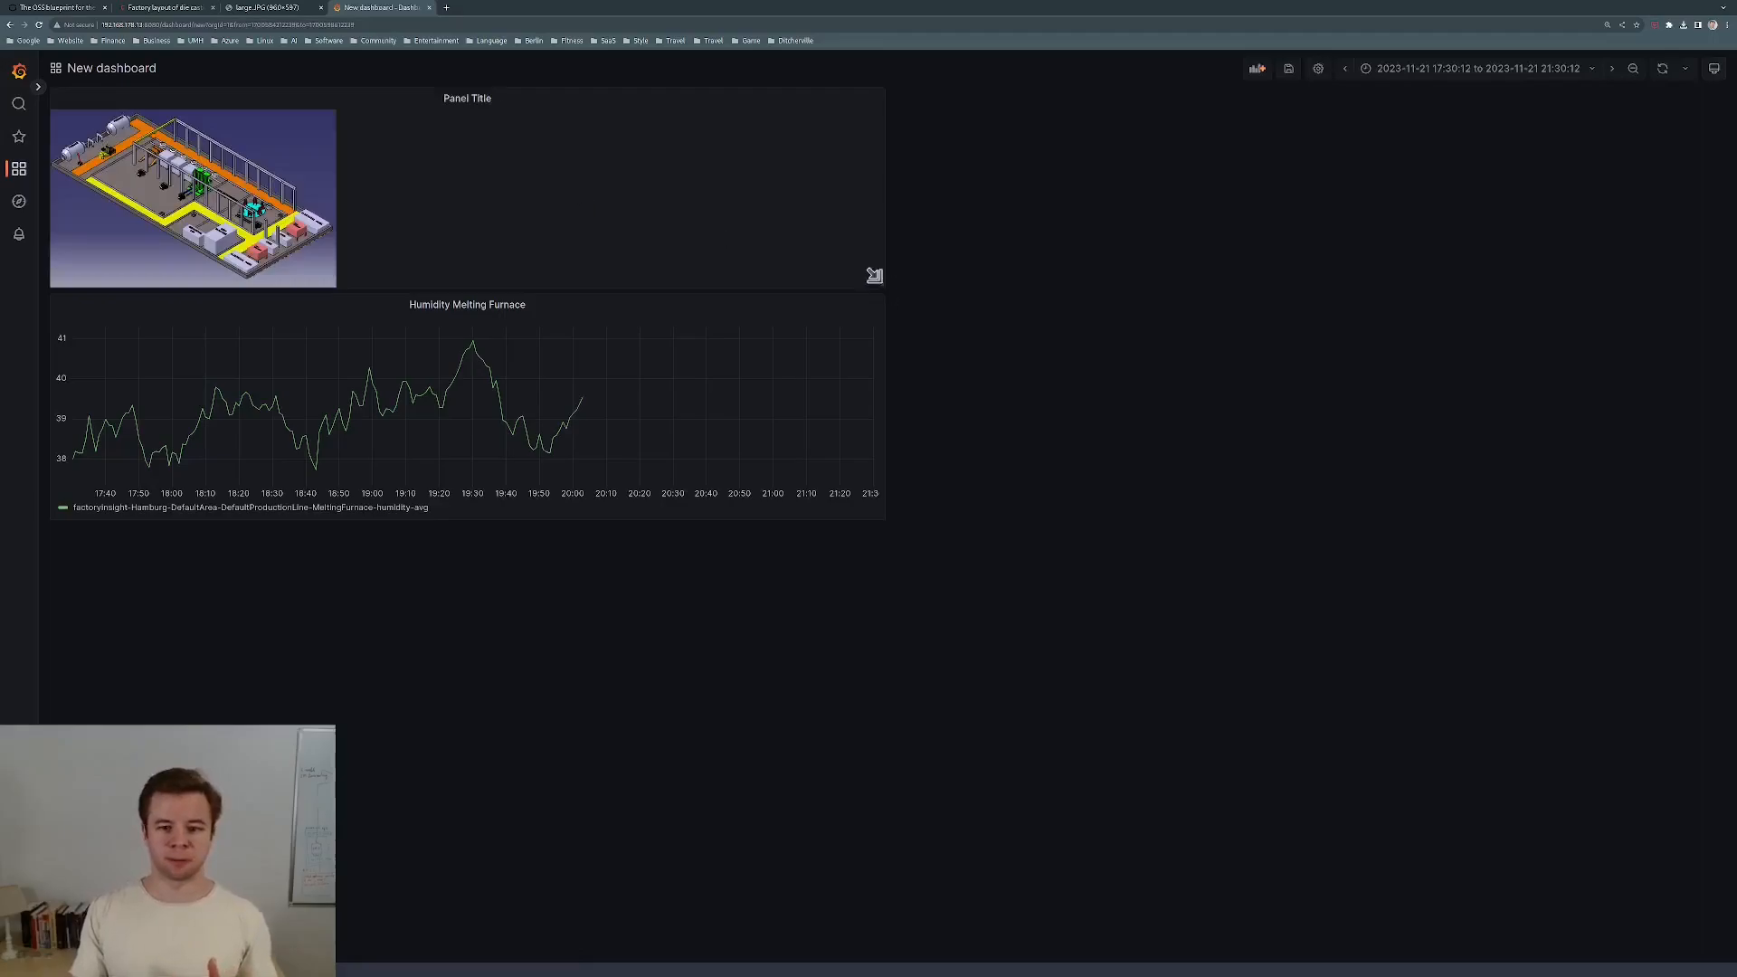
Drag the Canvas panel taller above the humidity chart, then reopen it in Edit Panel.
left_click_drag(885, 297, 876, 406)
left_click(1033, 356)
left_click_drag(880, 279, 877, 636)
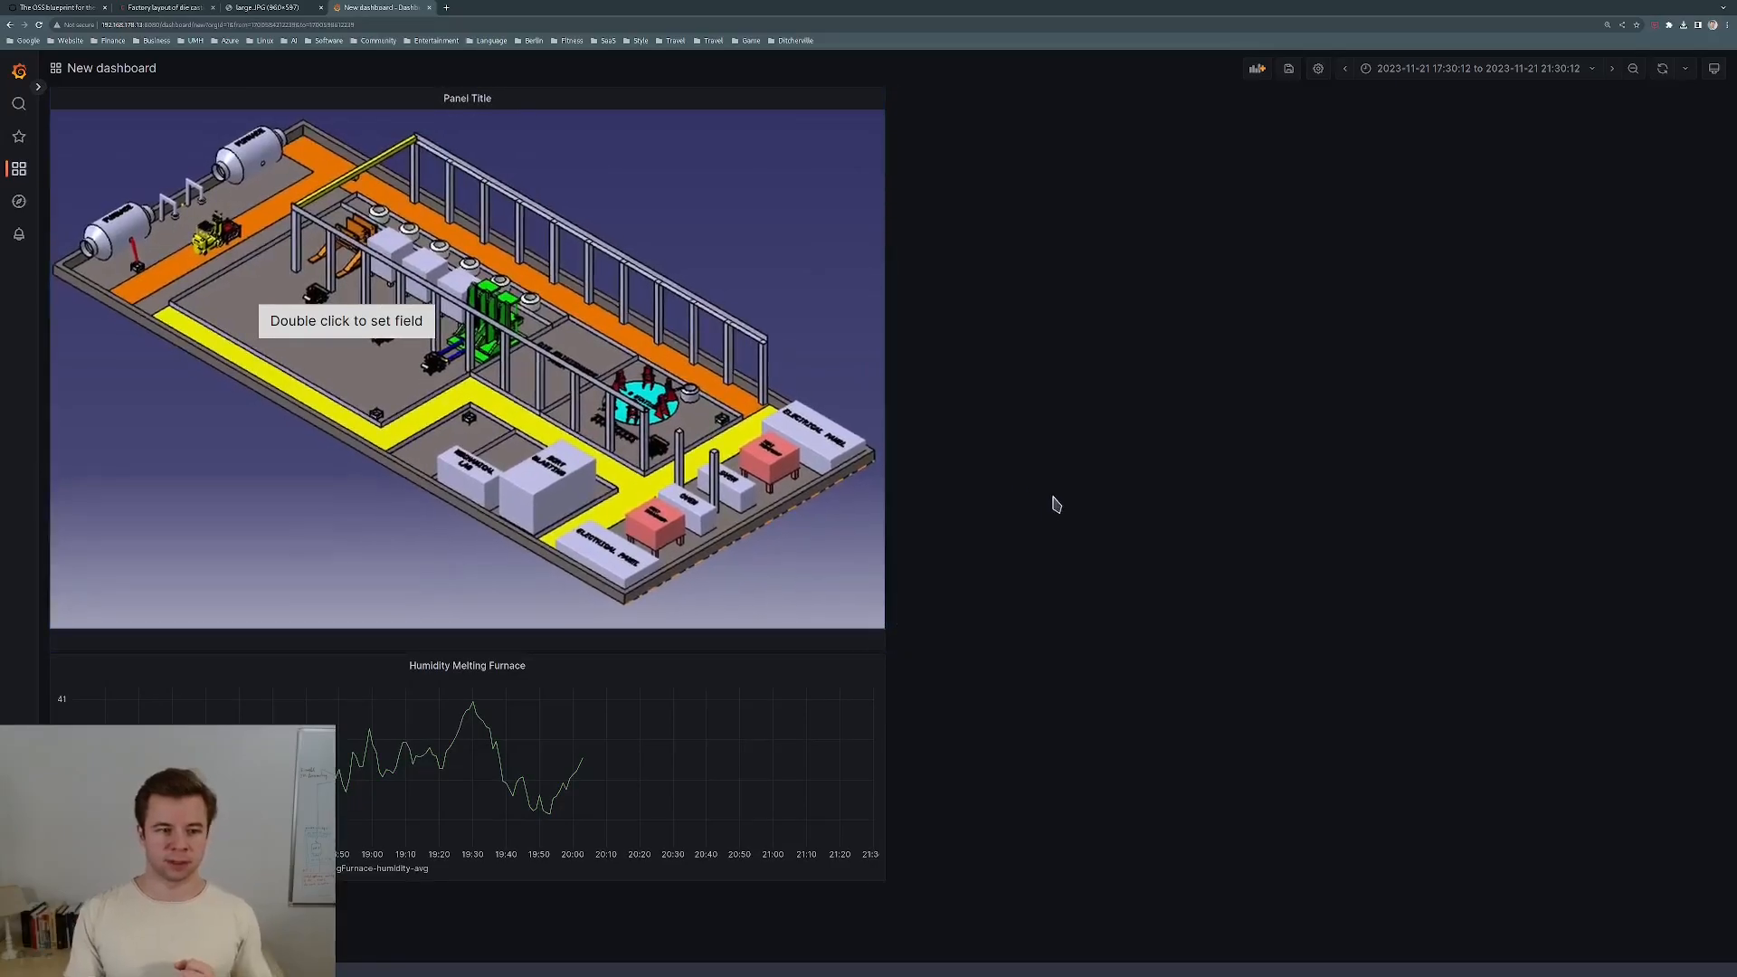
left_click(871, 98)
left_click(463, 140)
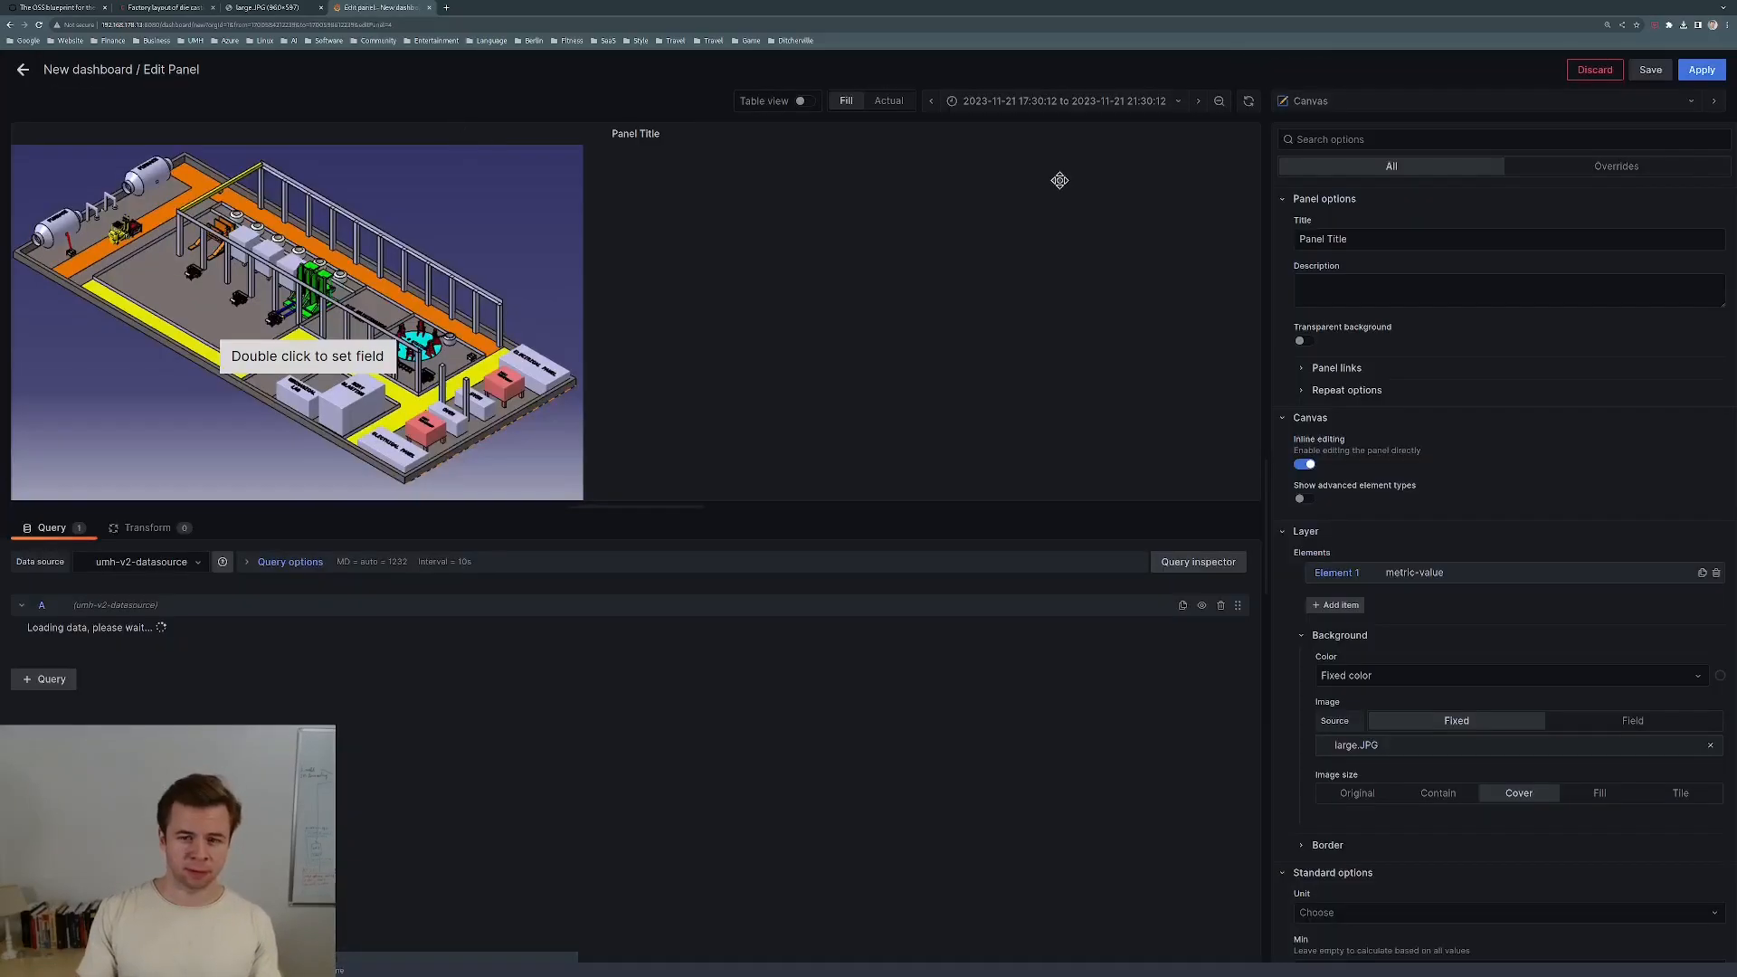
Set the panel title to Factory Plan.
triple_click(1297, 240)
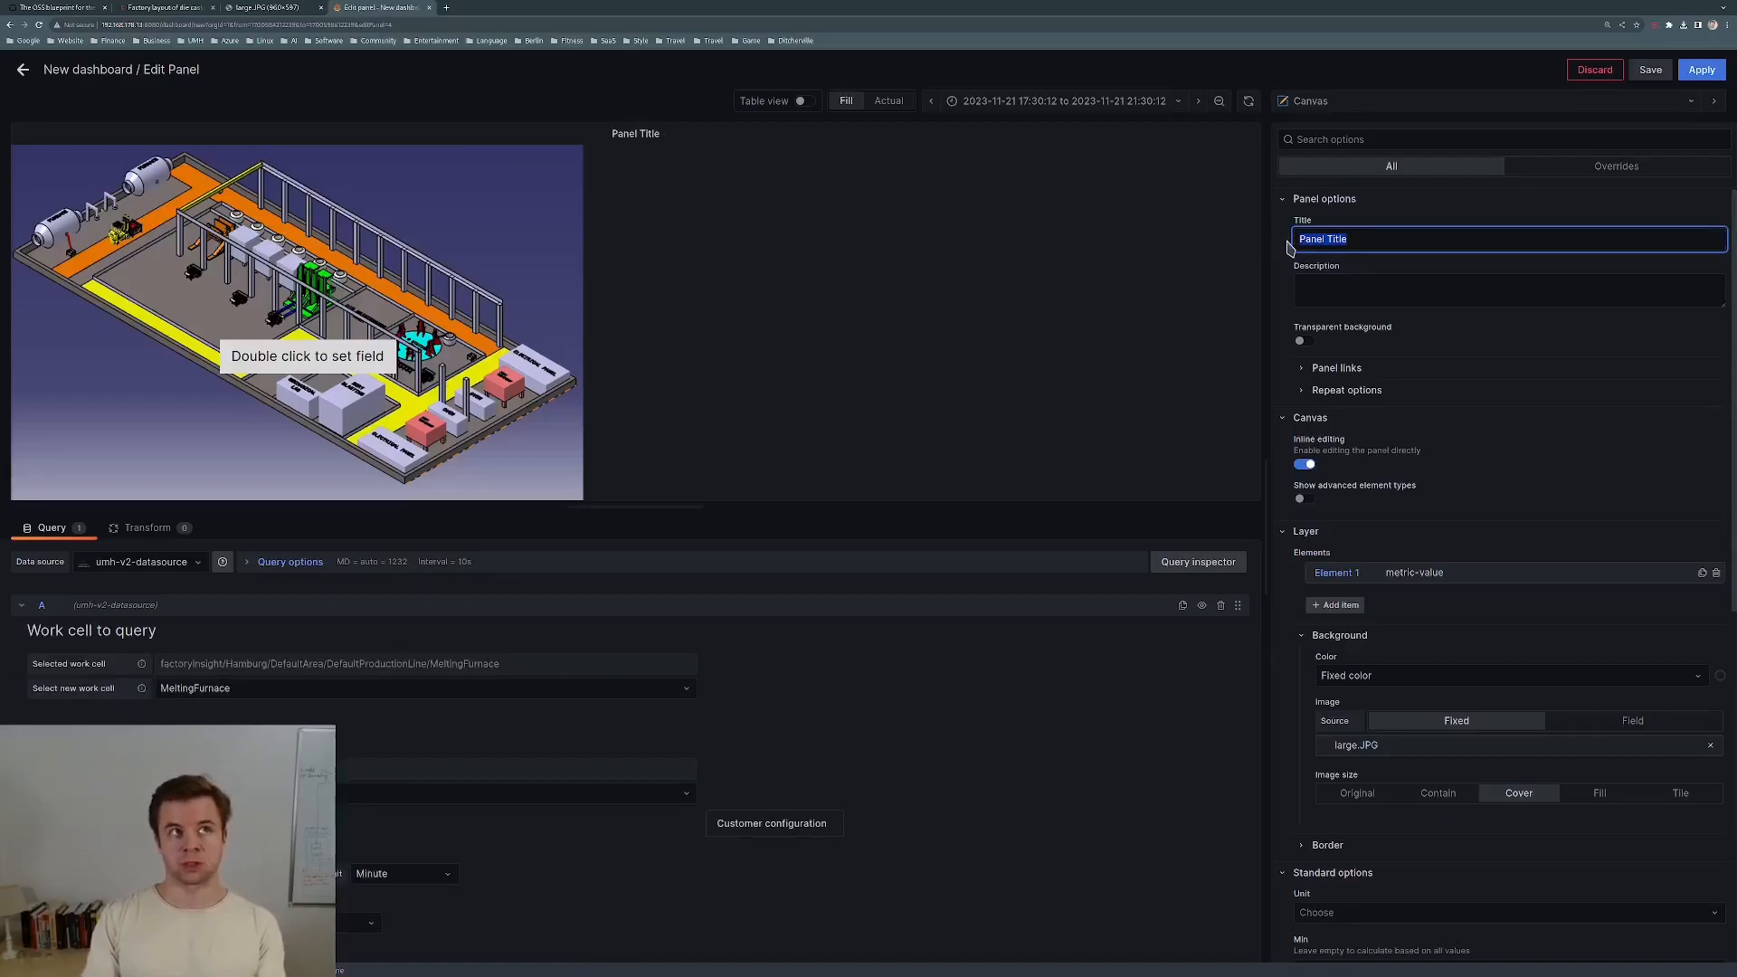
type("Factory Plan")
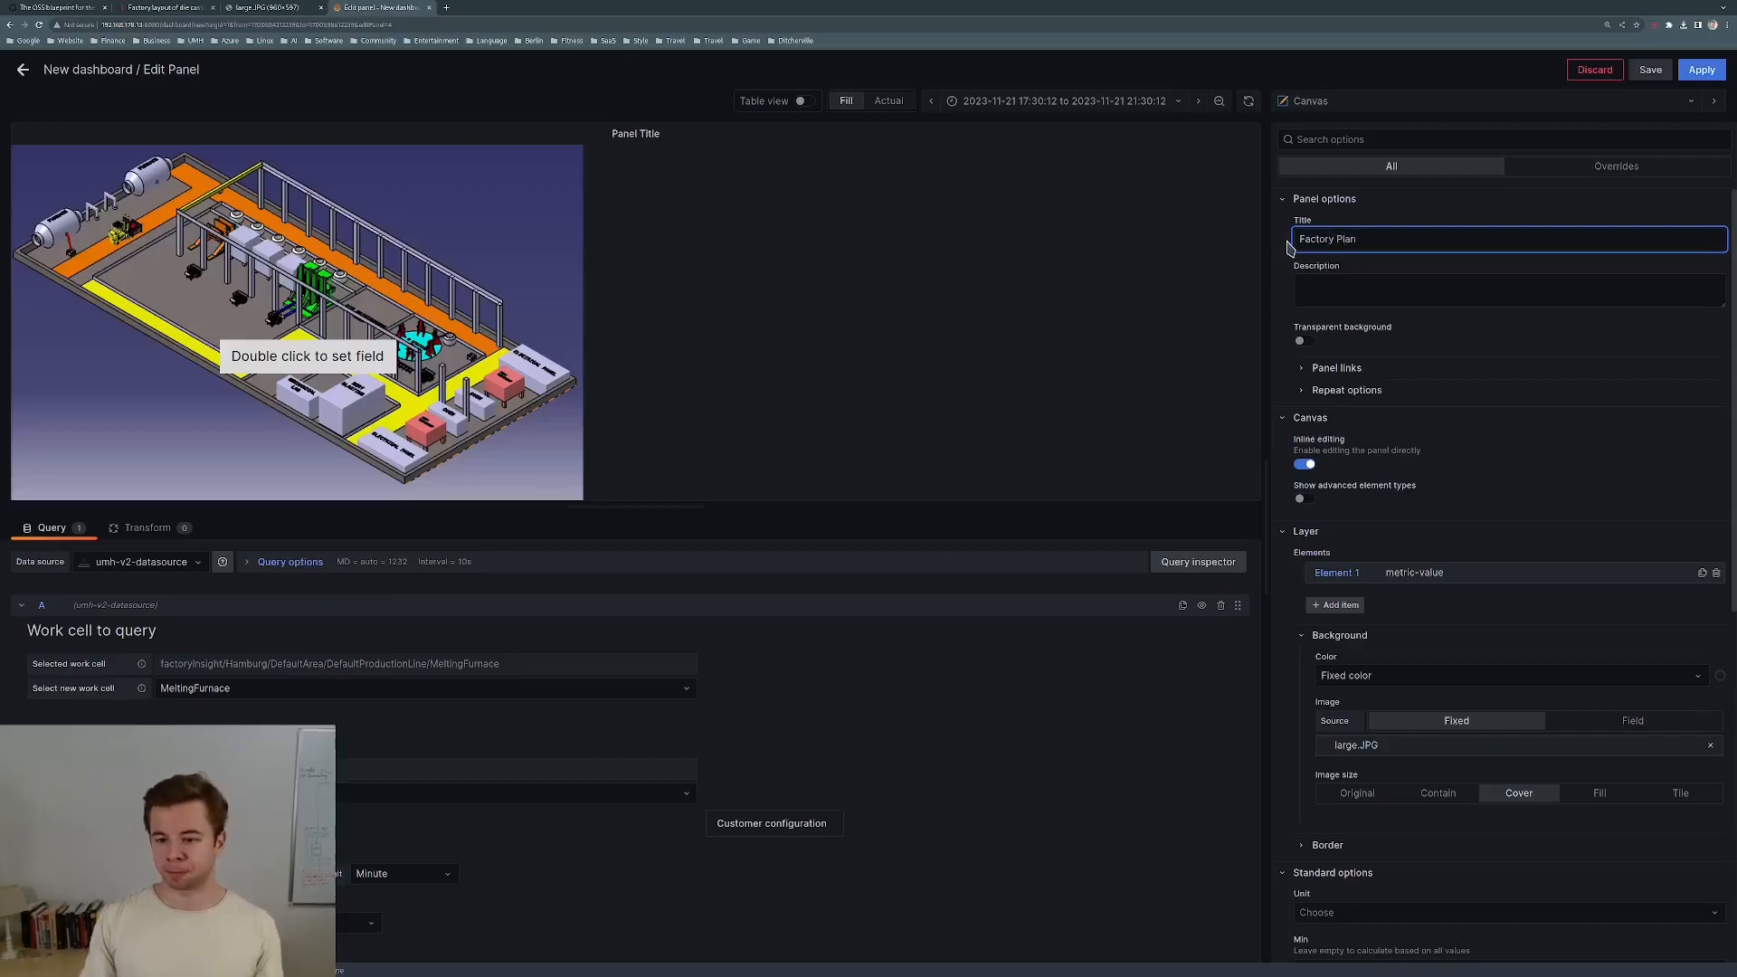
left_click(1380, 299)
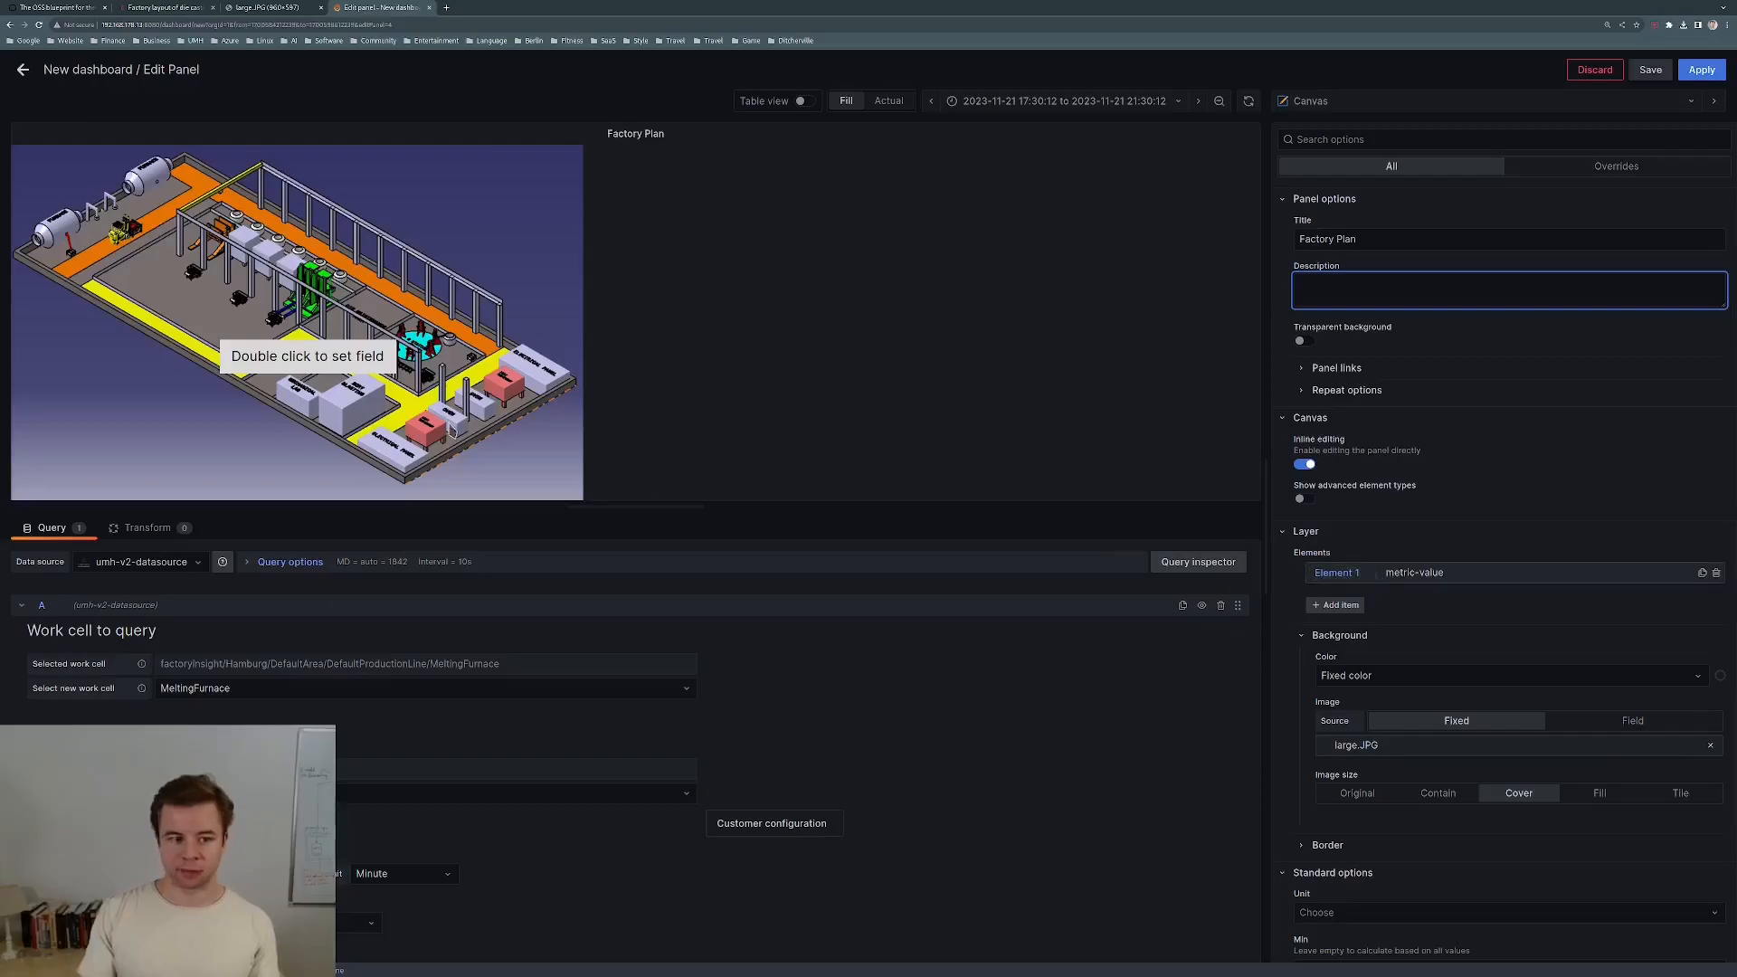
Rename canvas Element 1 to Humidity Melting Furnace.
left_click(1335, 573)
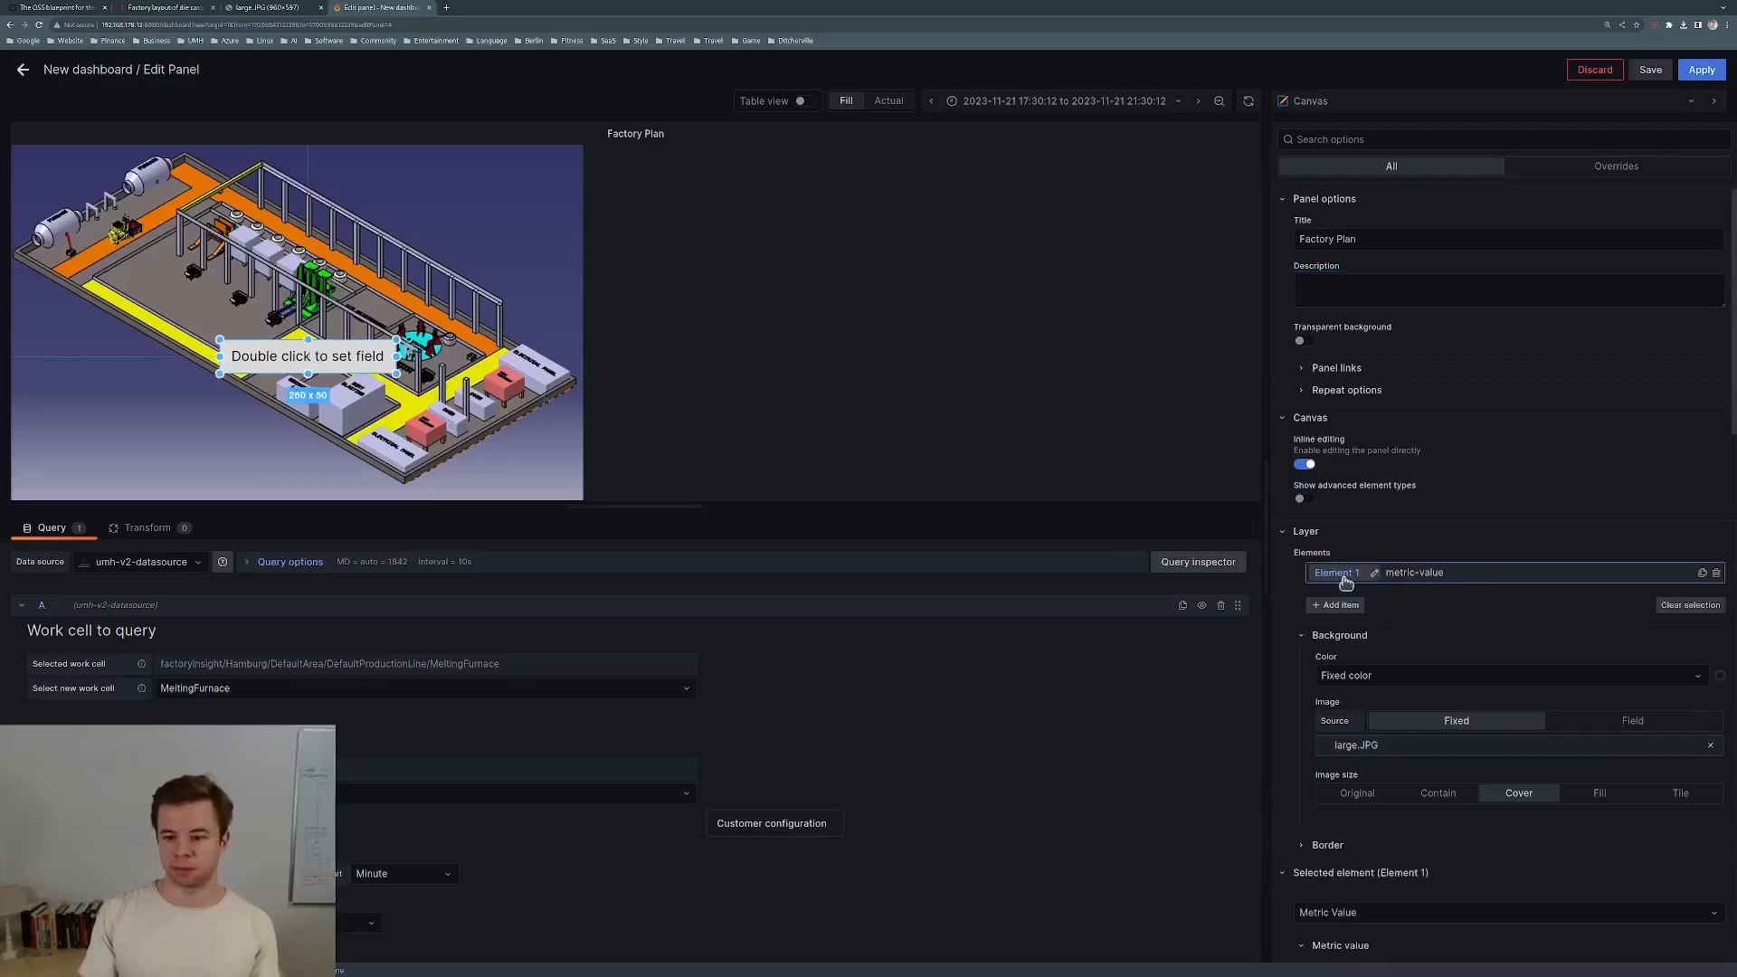
left_click(1373, 573)
type("Humidity")
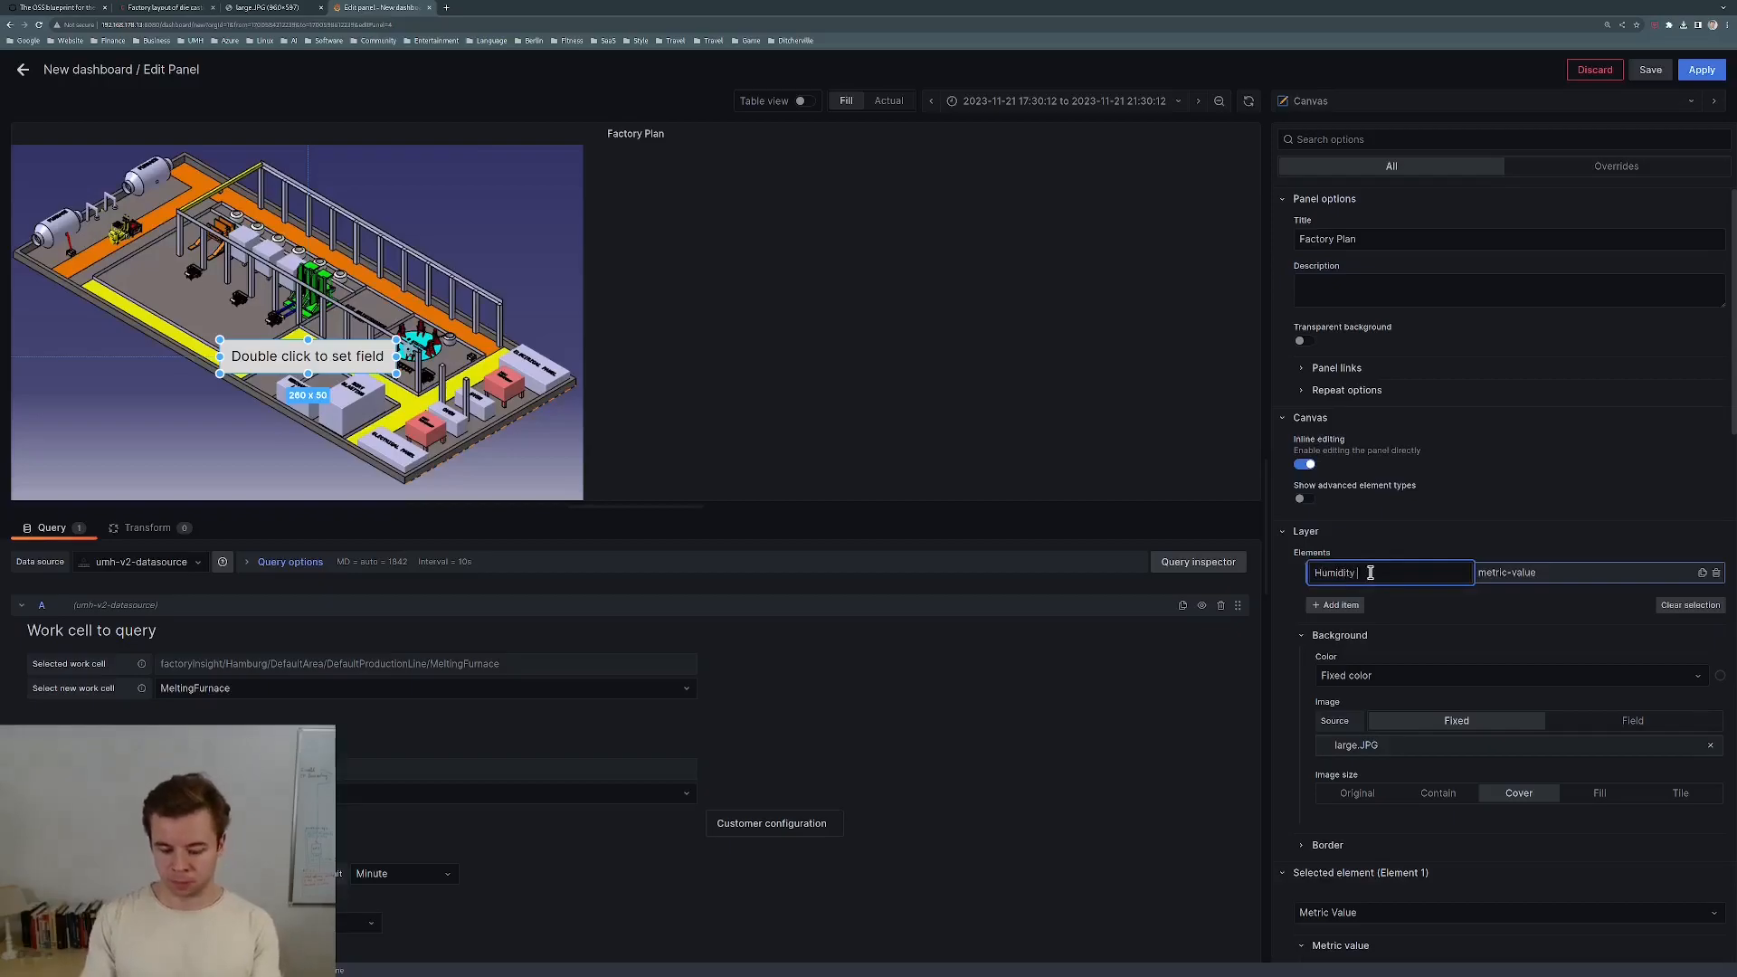
type(" Melting Furnace")
left_click(1458, 638)
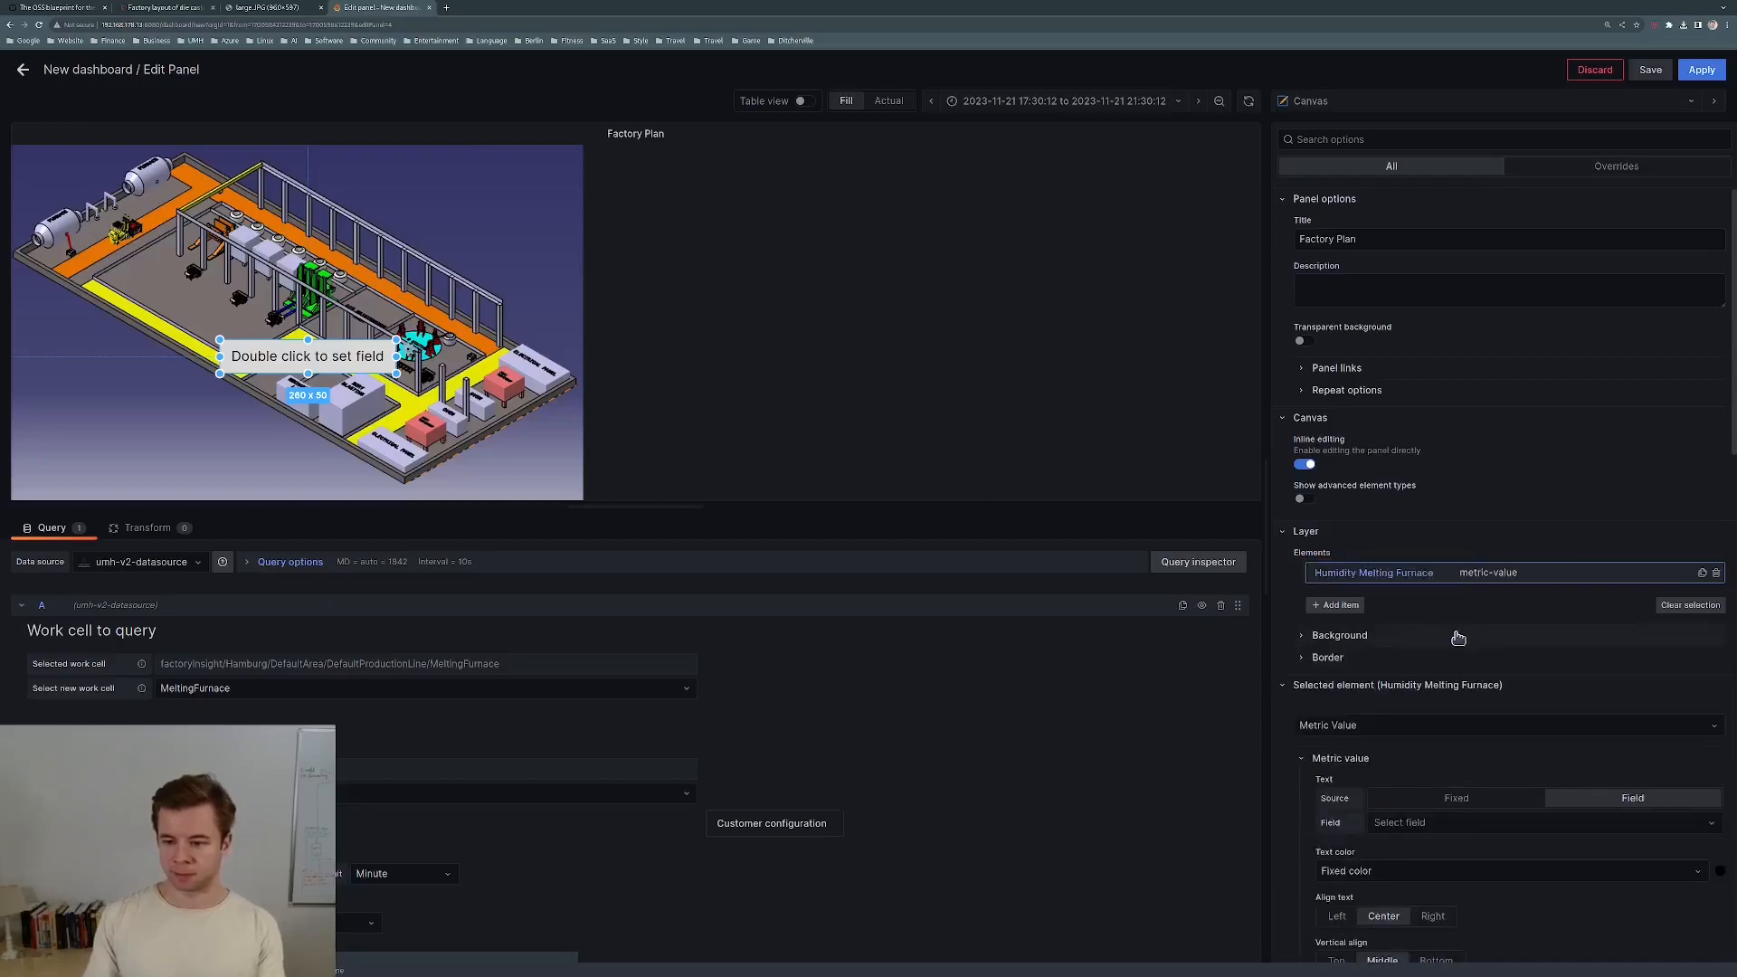
scroll(1435, 677, "down", 1)
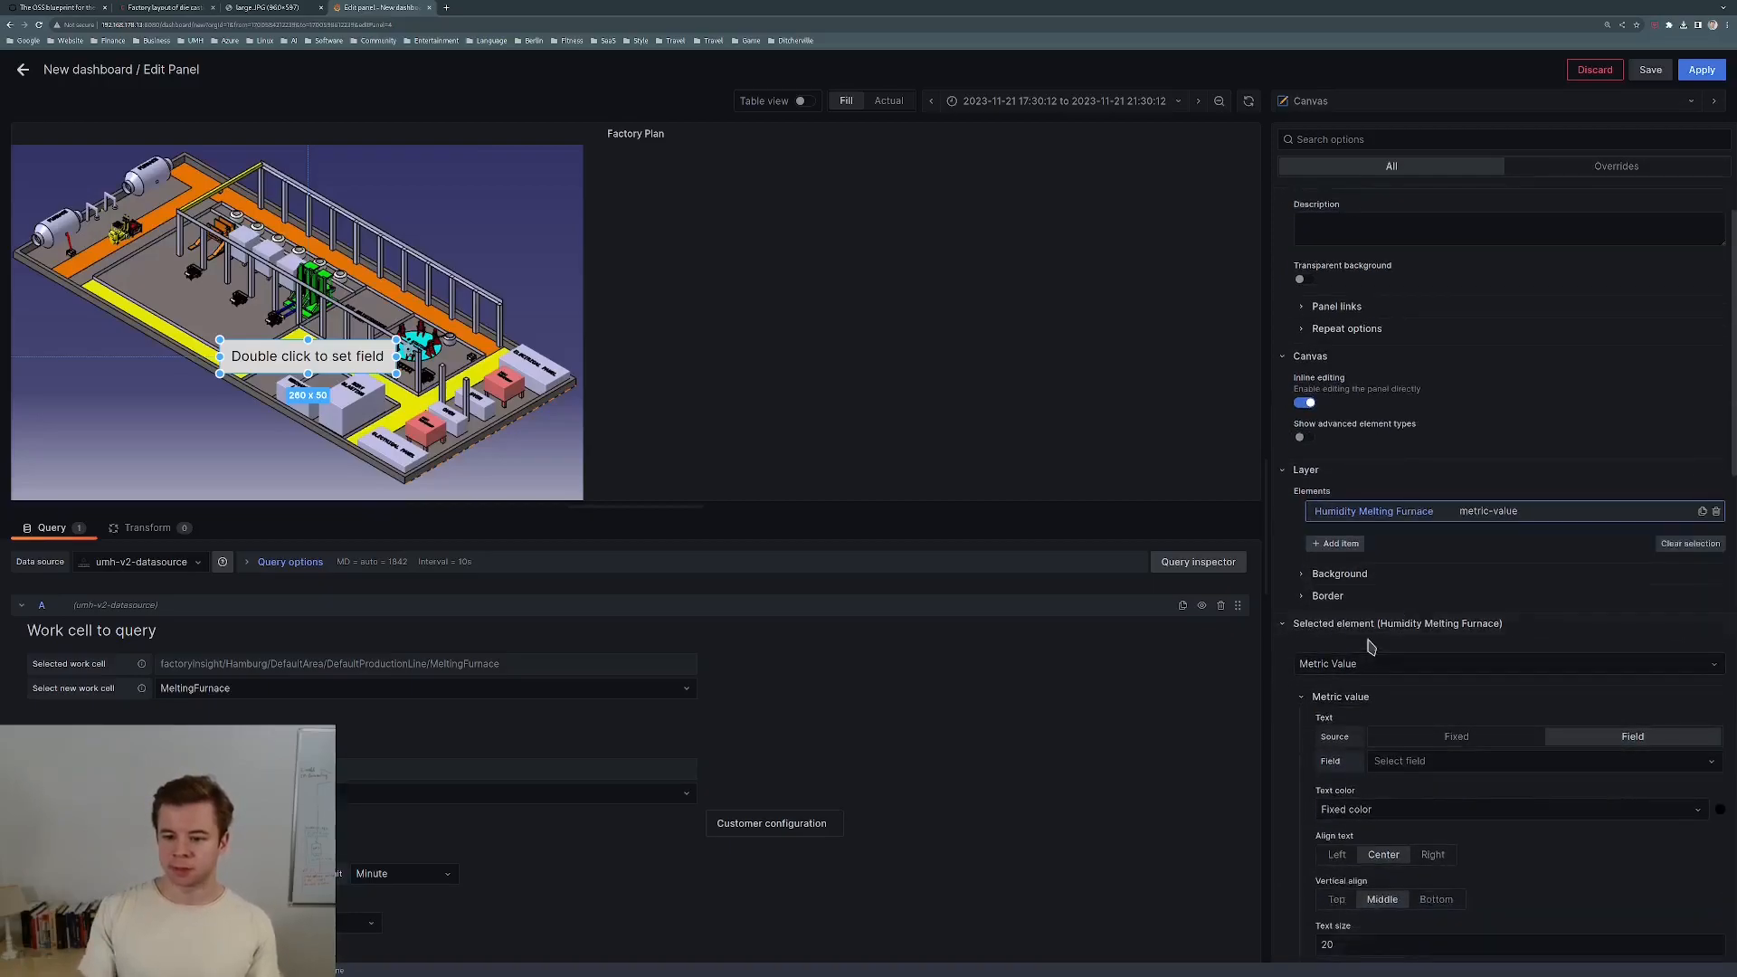
left_click(1310, 581)
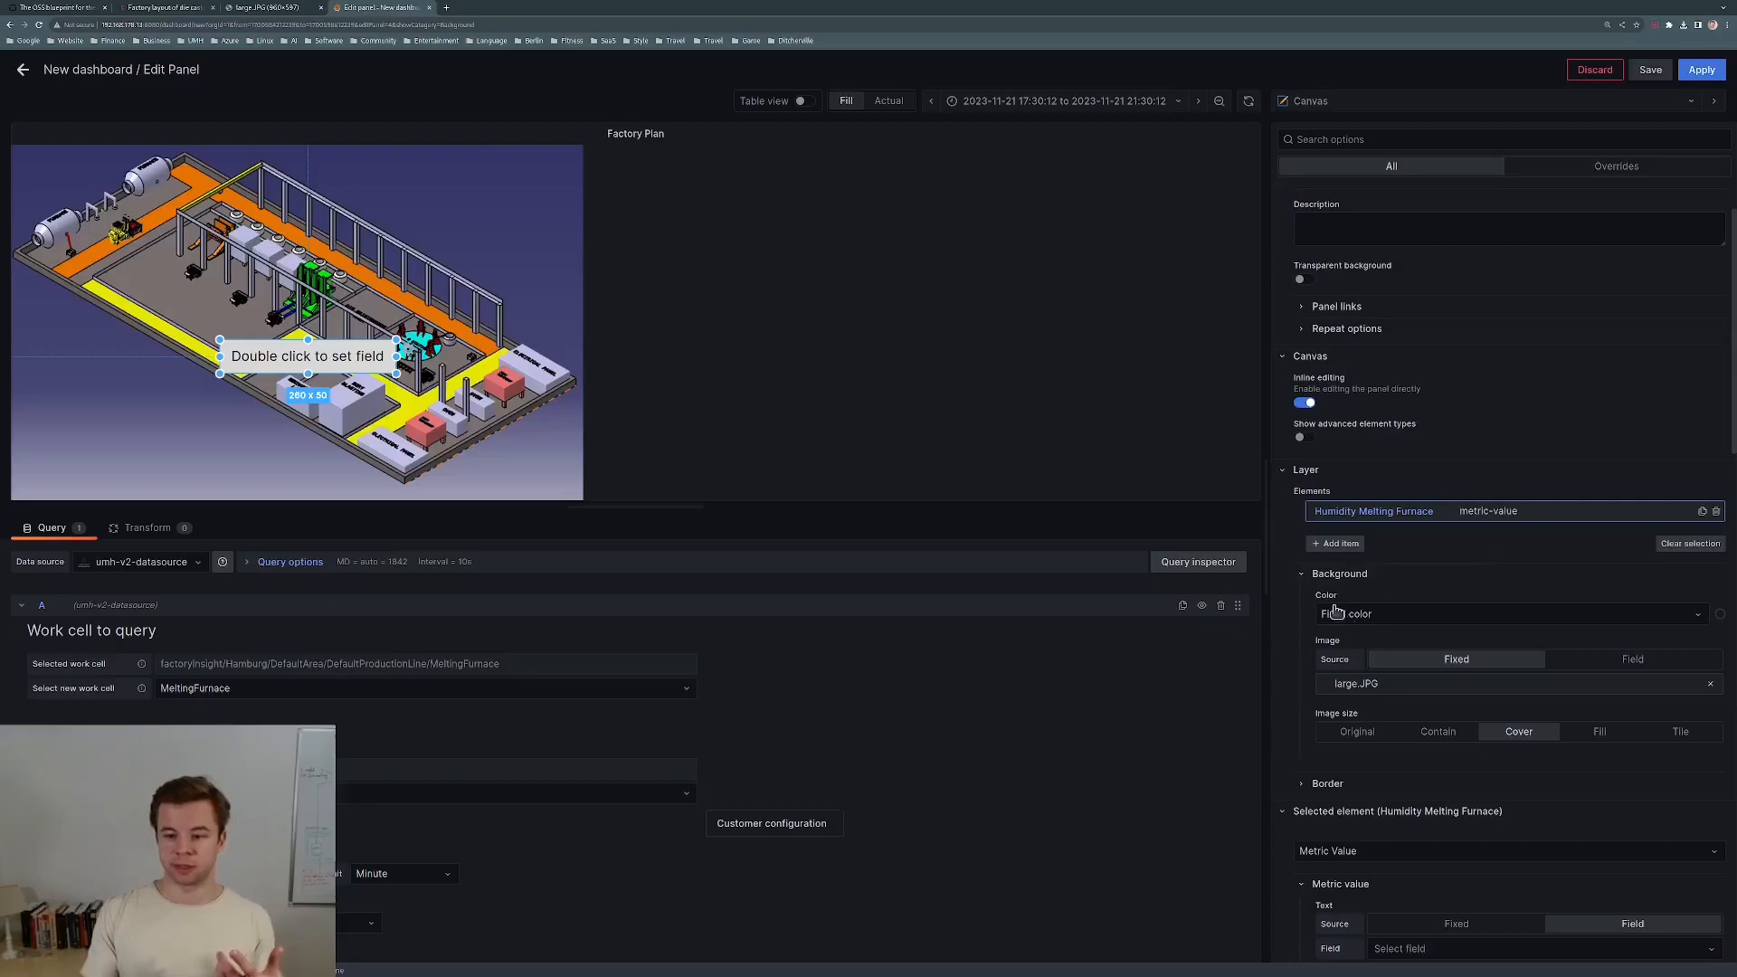
left_click(1303, 576)
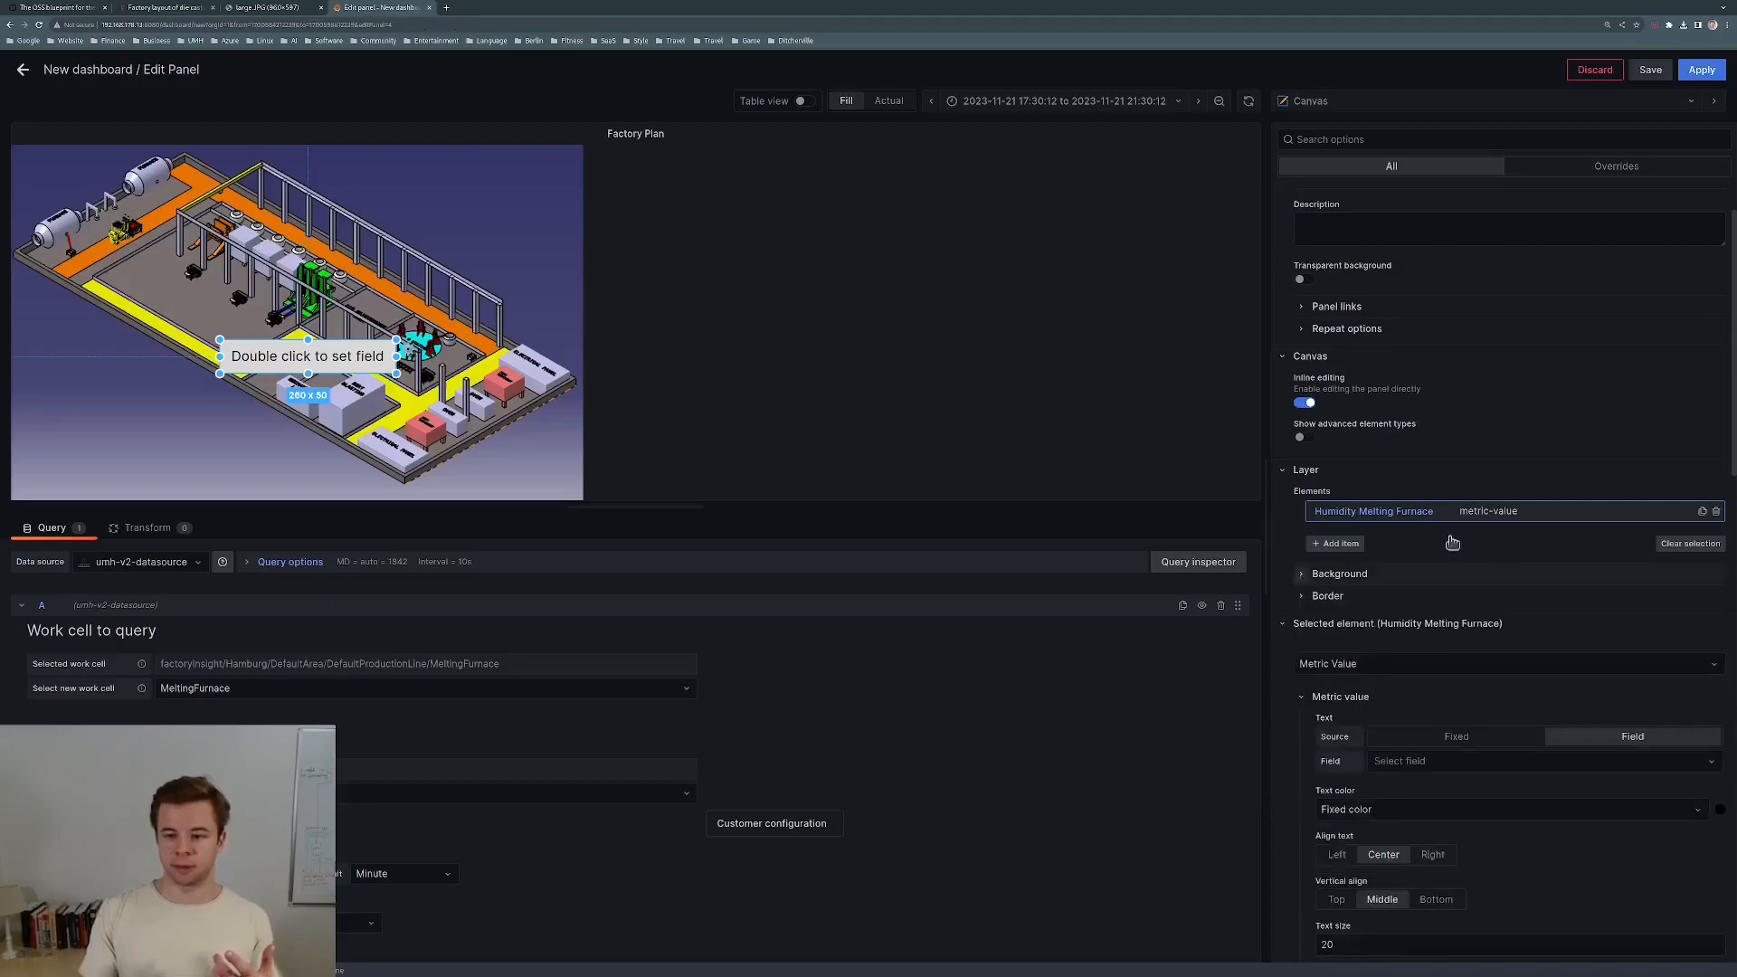
scroll(1529, 555, "up", 1)
scroll(1438, 760, "down", 2)
Show the MeltingFurnace humidity field (39.9) on the element and shrink it to about 67 x 31.
left_click(1413, 695)
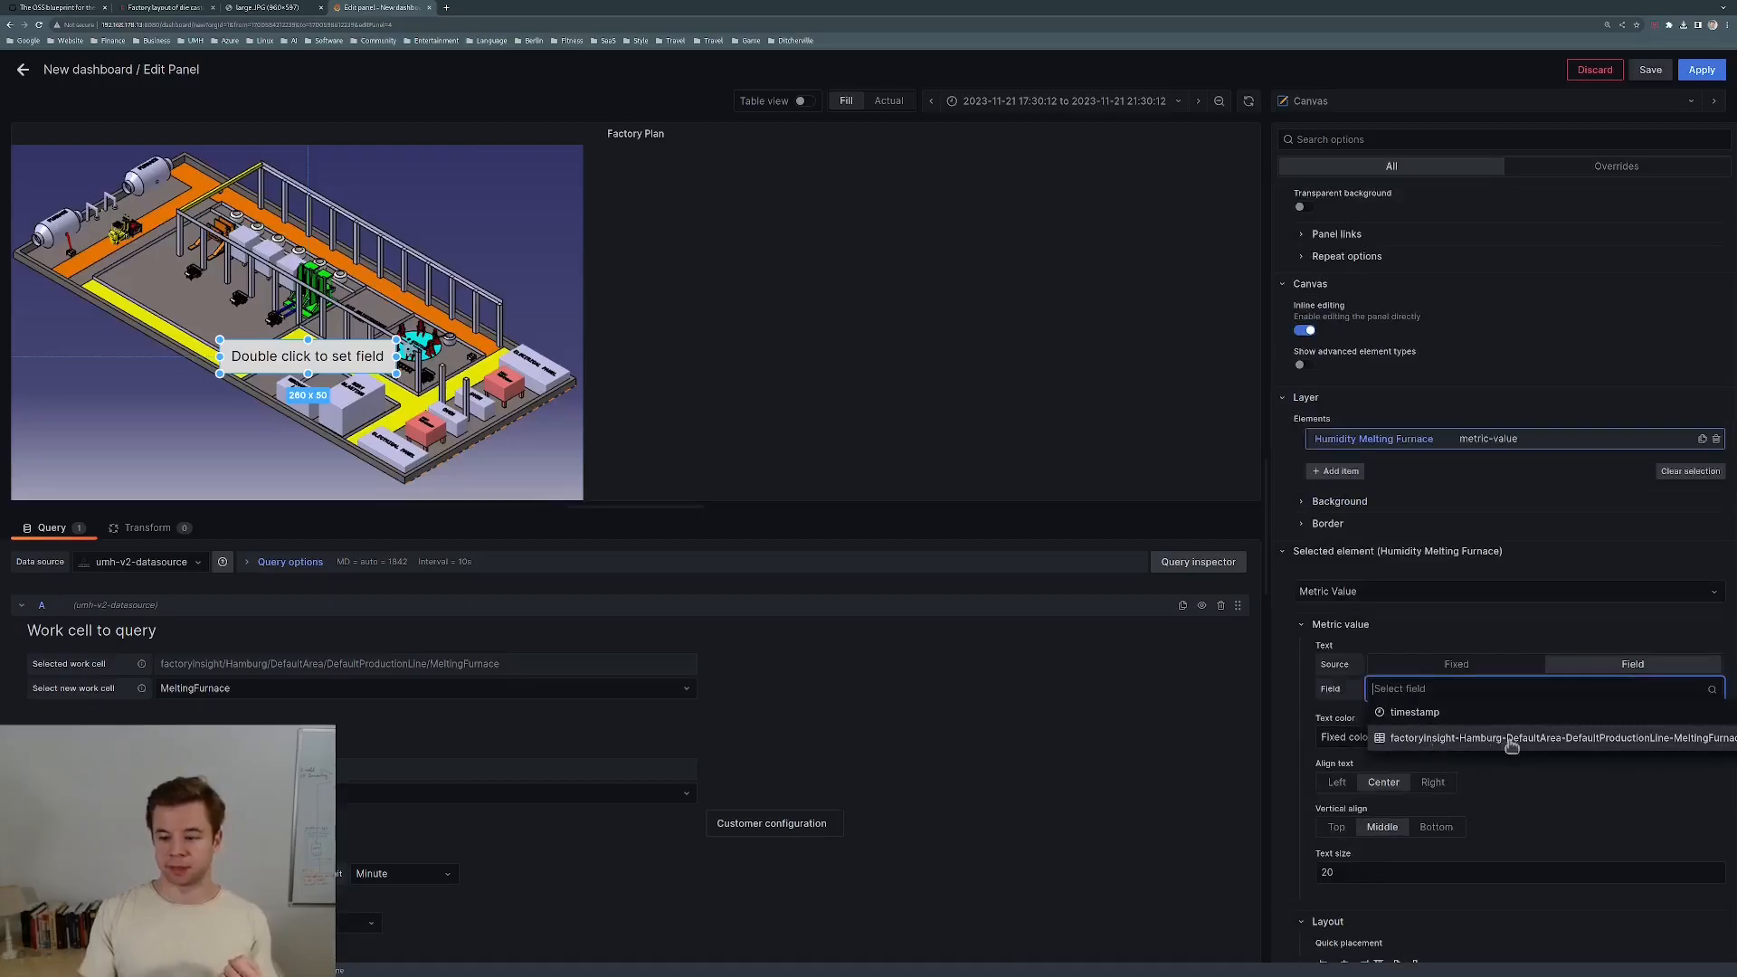
left_click(1653, 739)
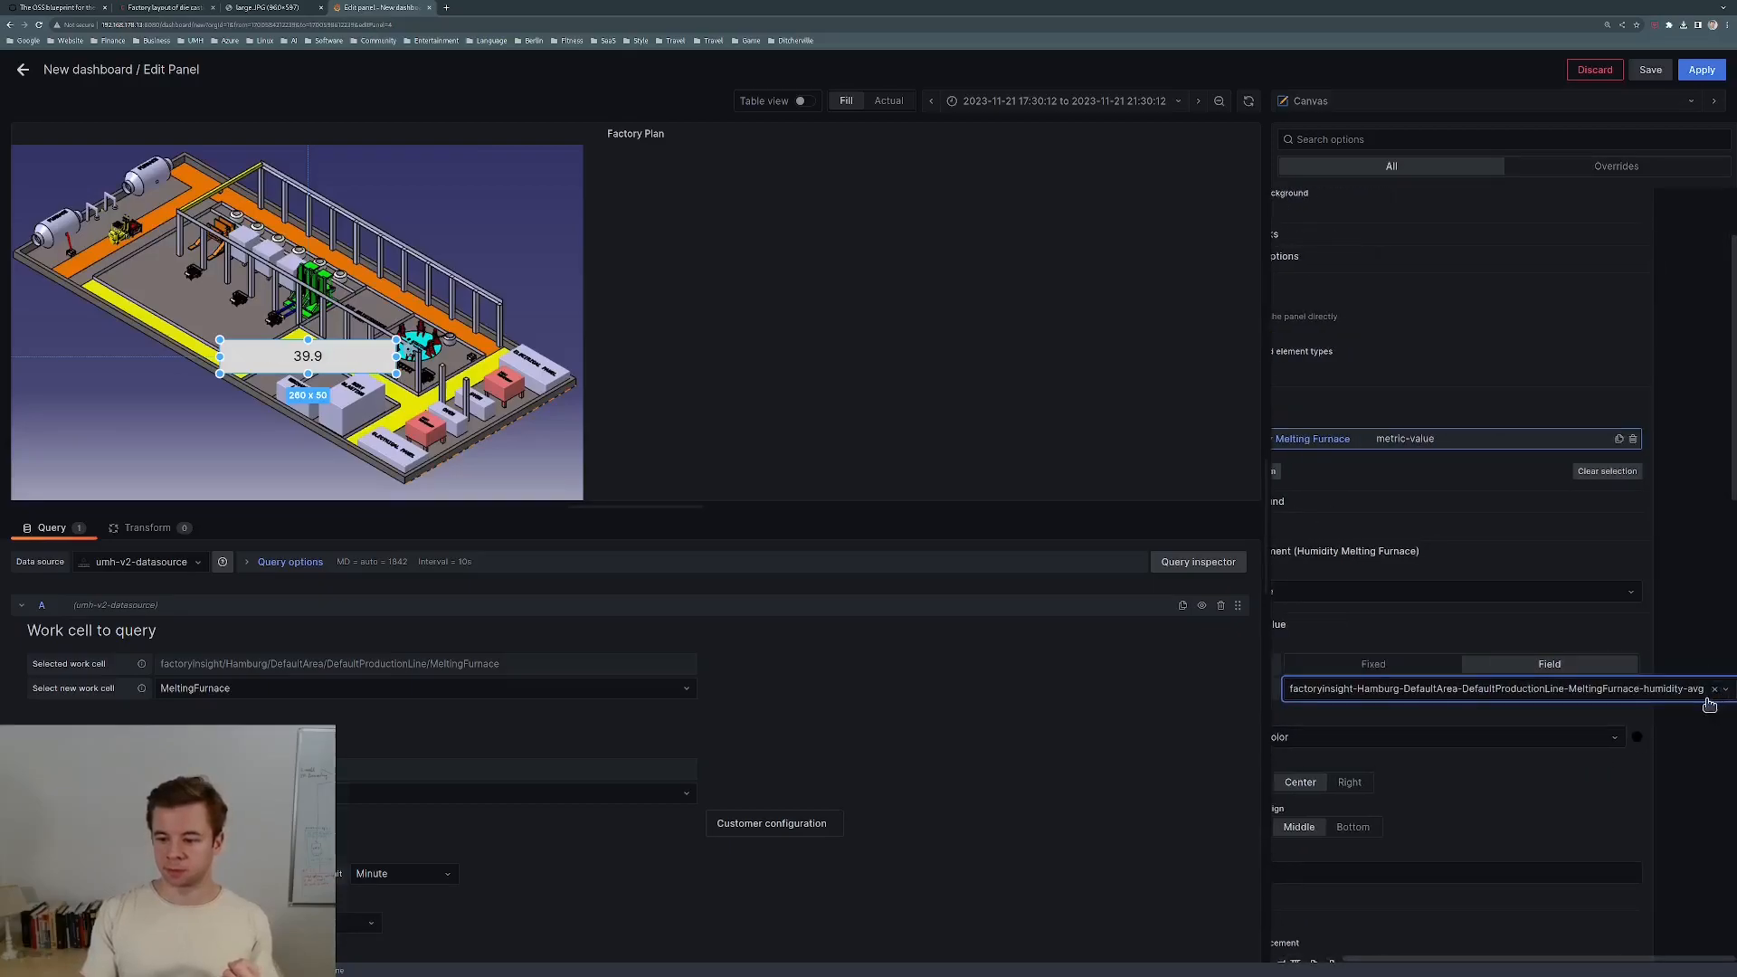
scroll(1668, 713, "left", 1)
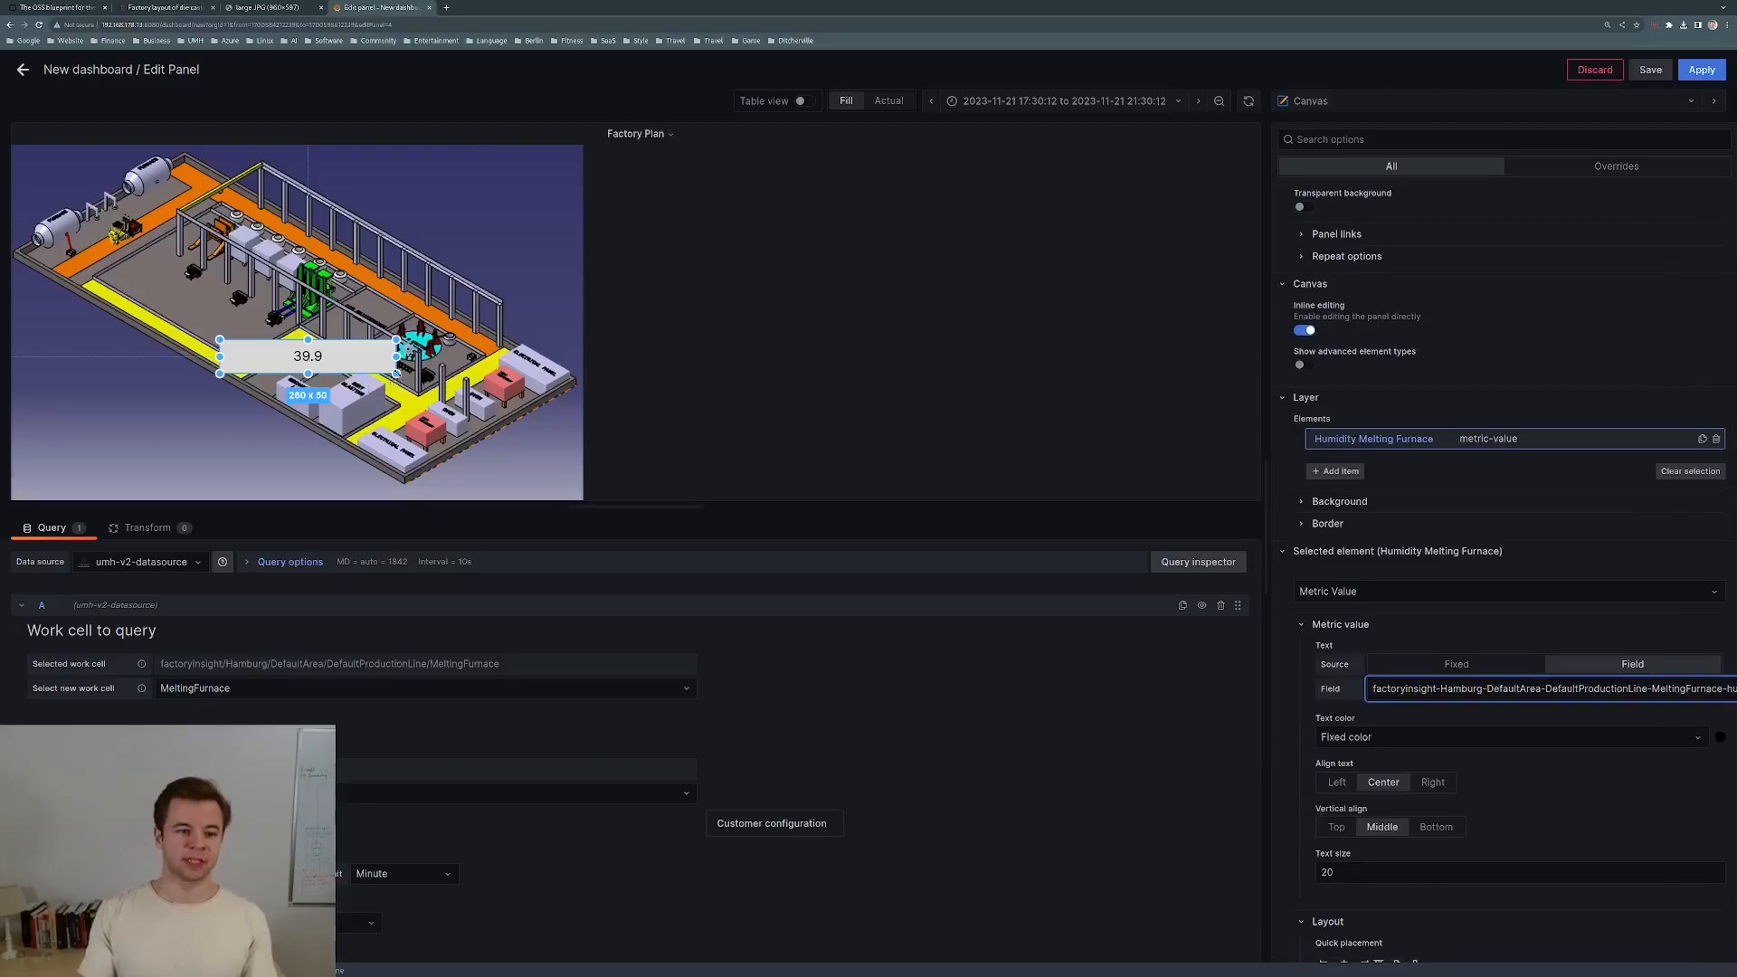
left_click_drag(398, 358, 372, 419)
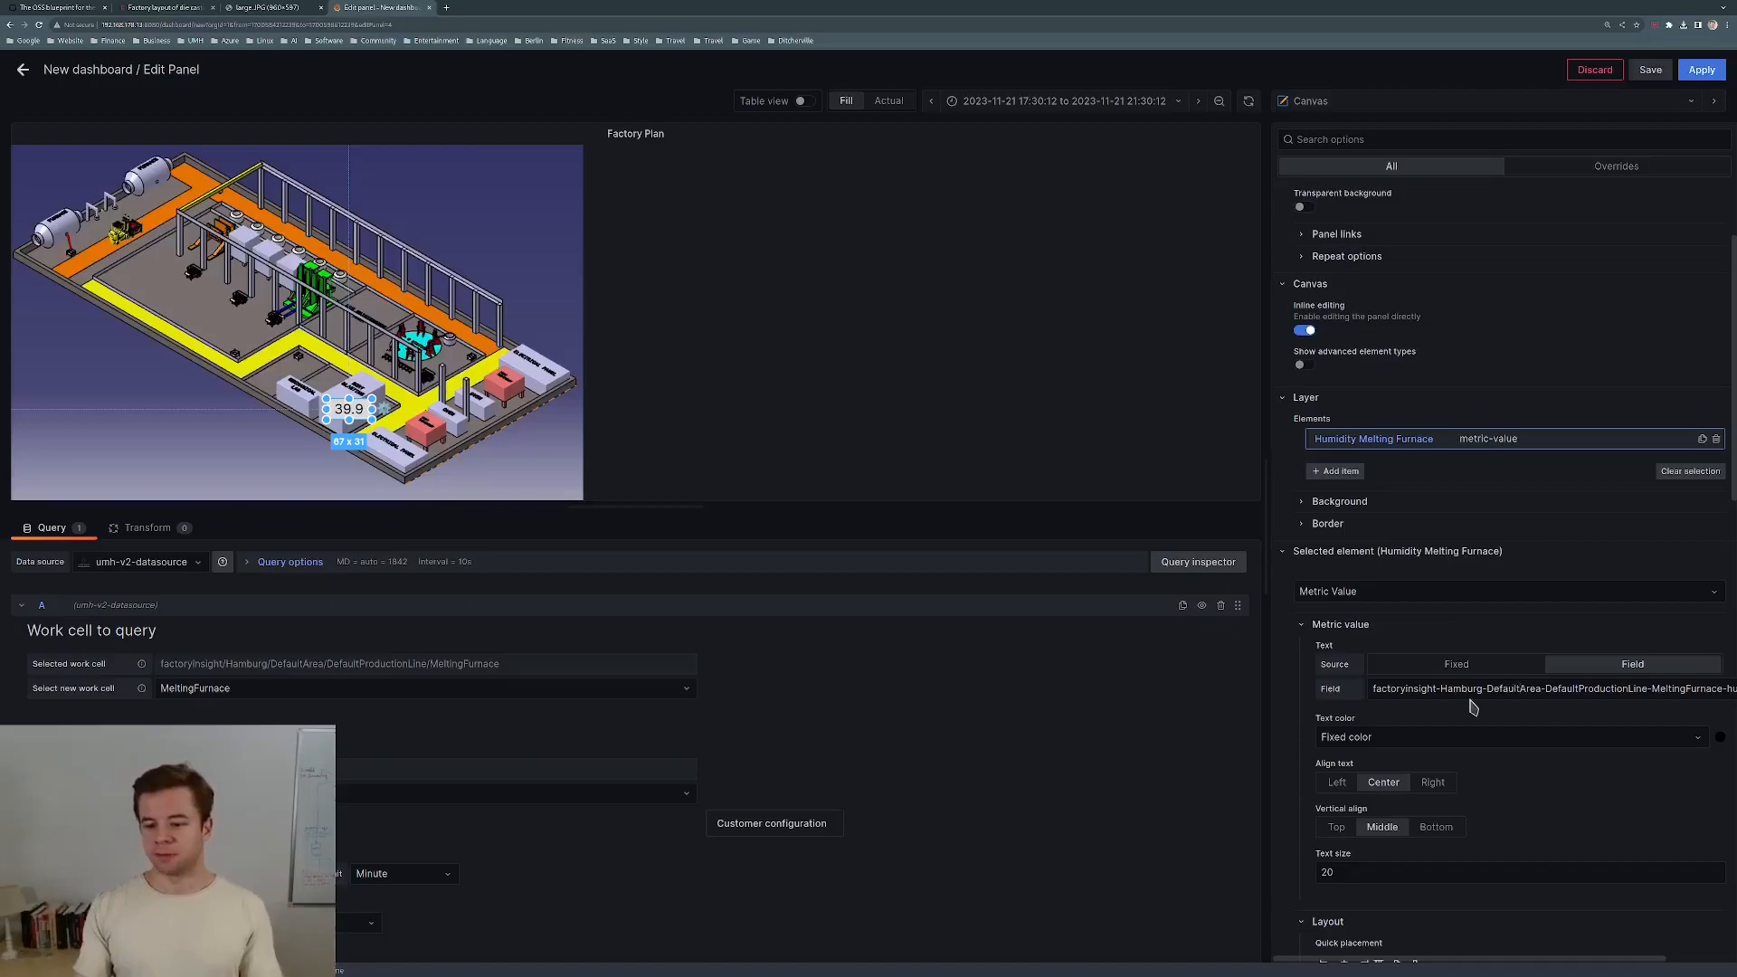
Set the label's background color from the factoryinsight humidity field.
scroll(1293, 769, "down", 3)
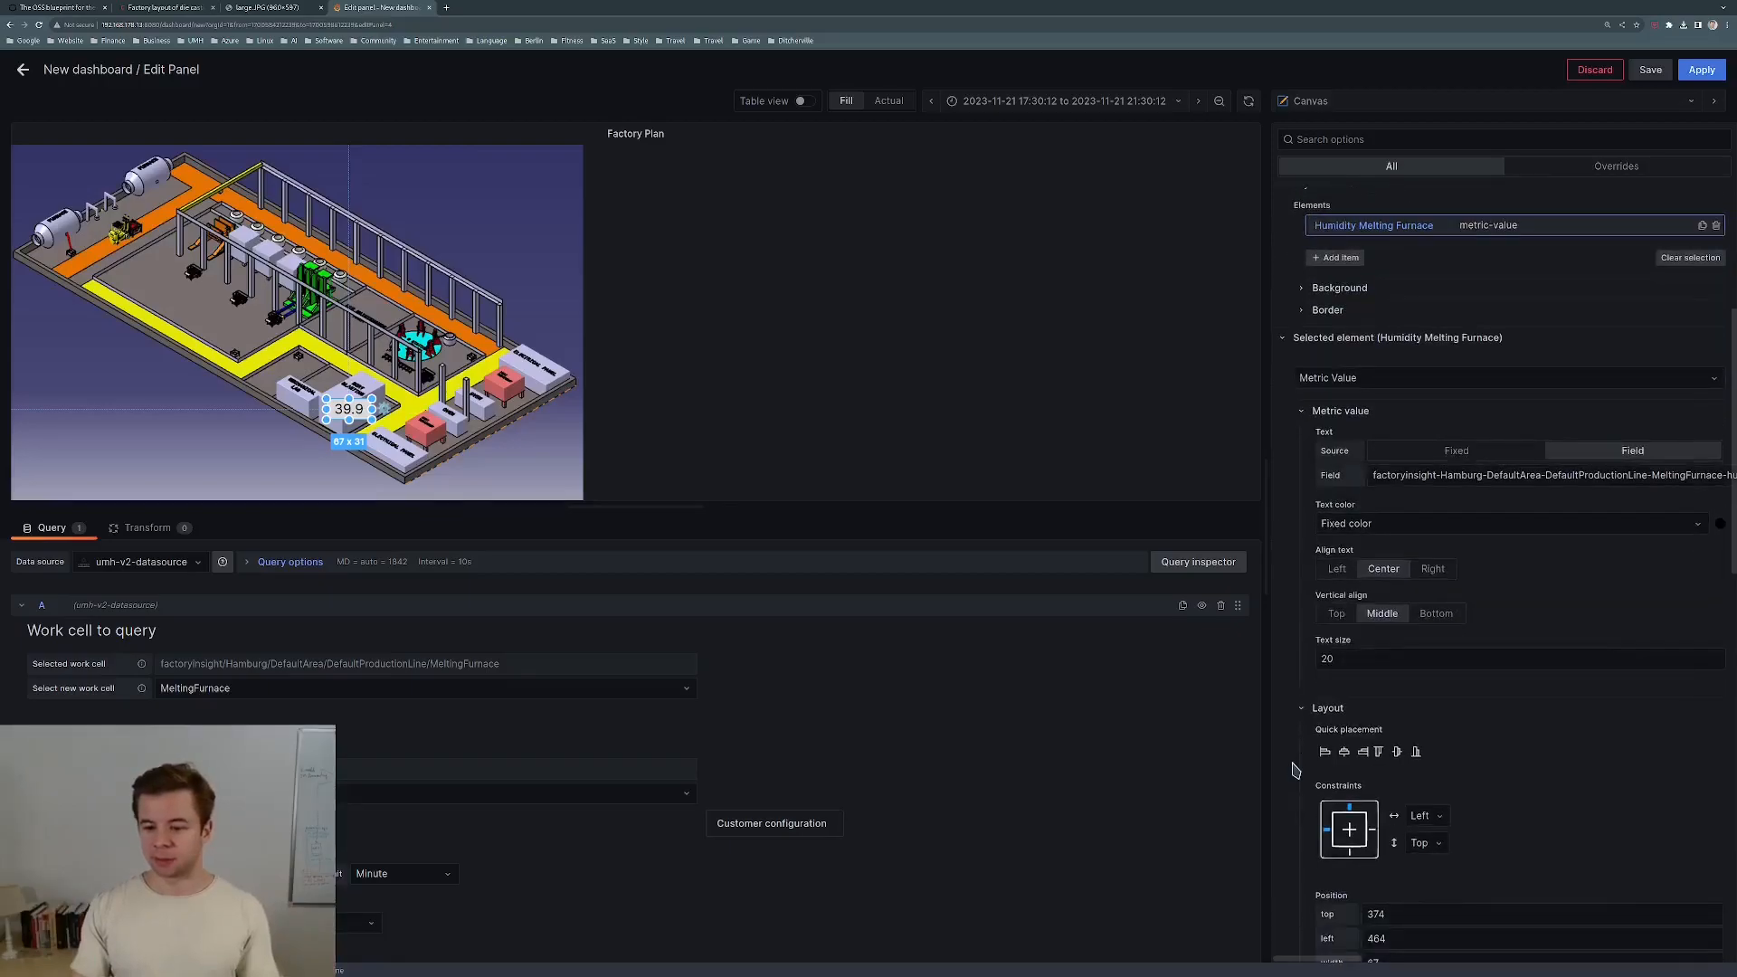
scroll(1296, 770, "down", 6)
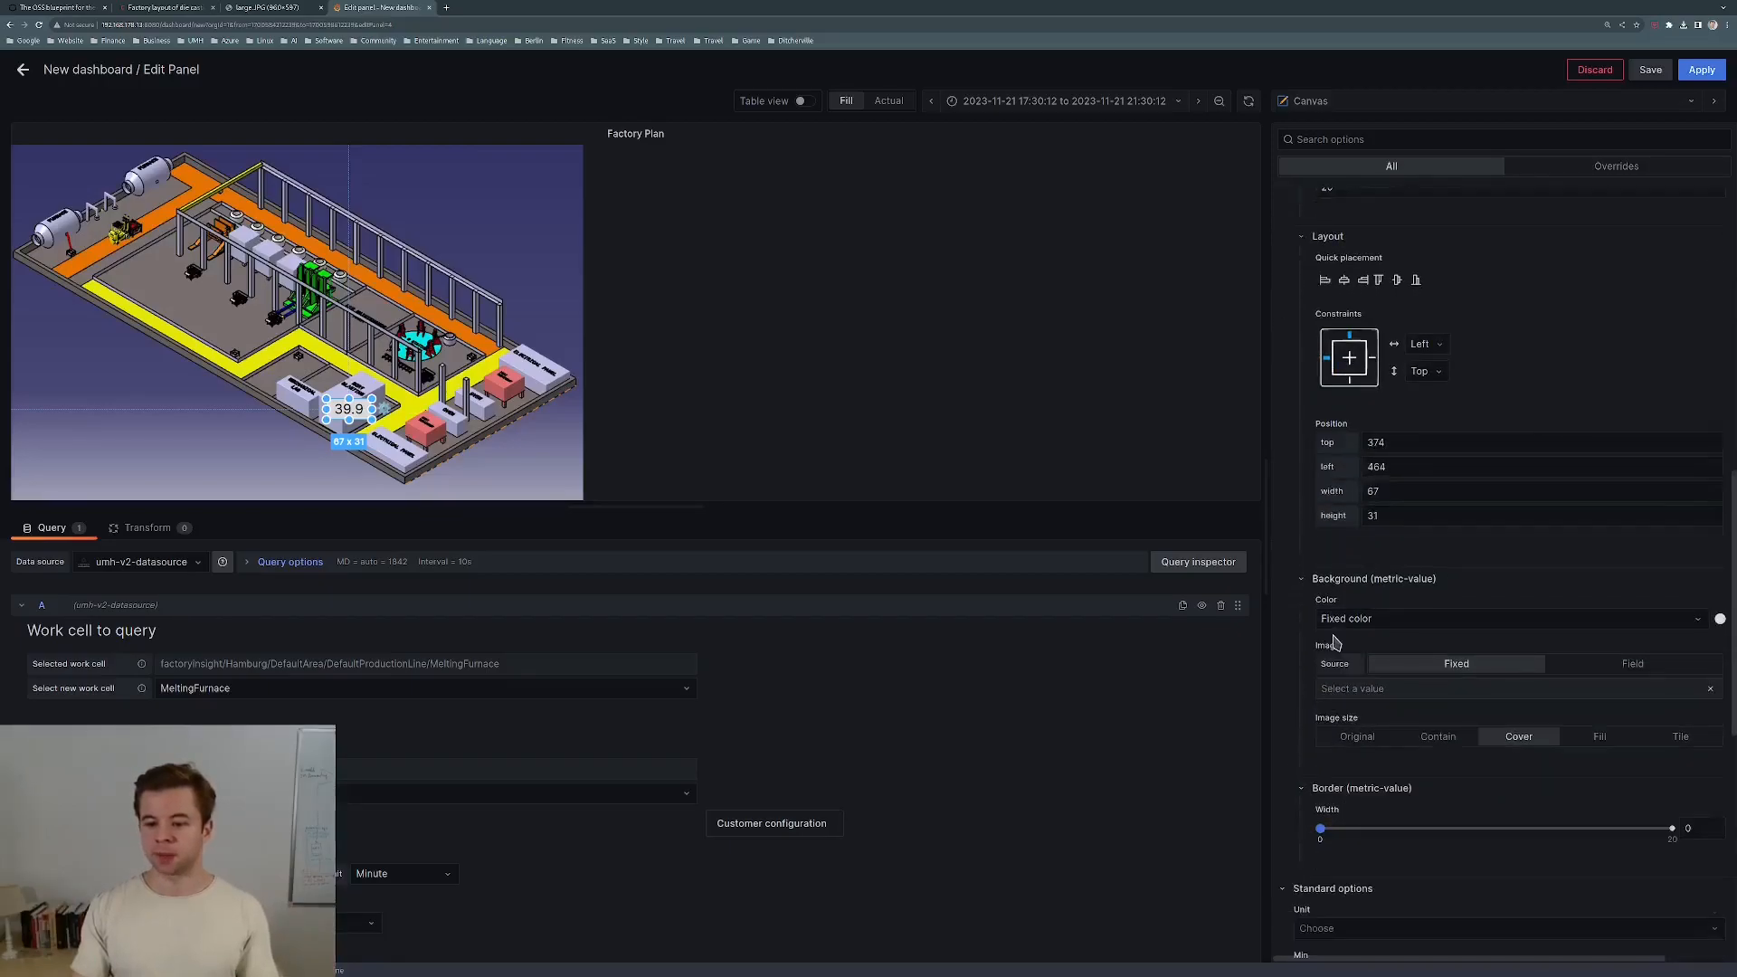
left_click(1414, 608)
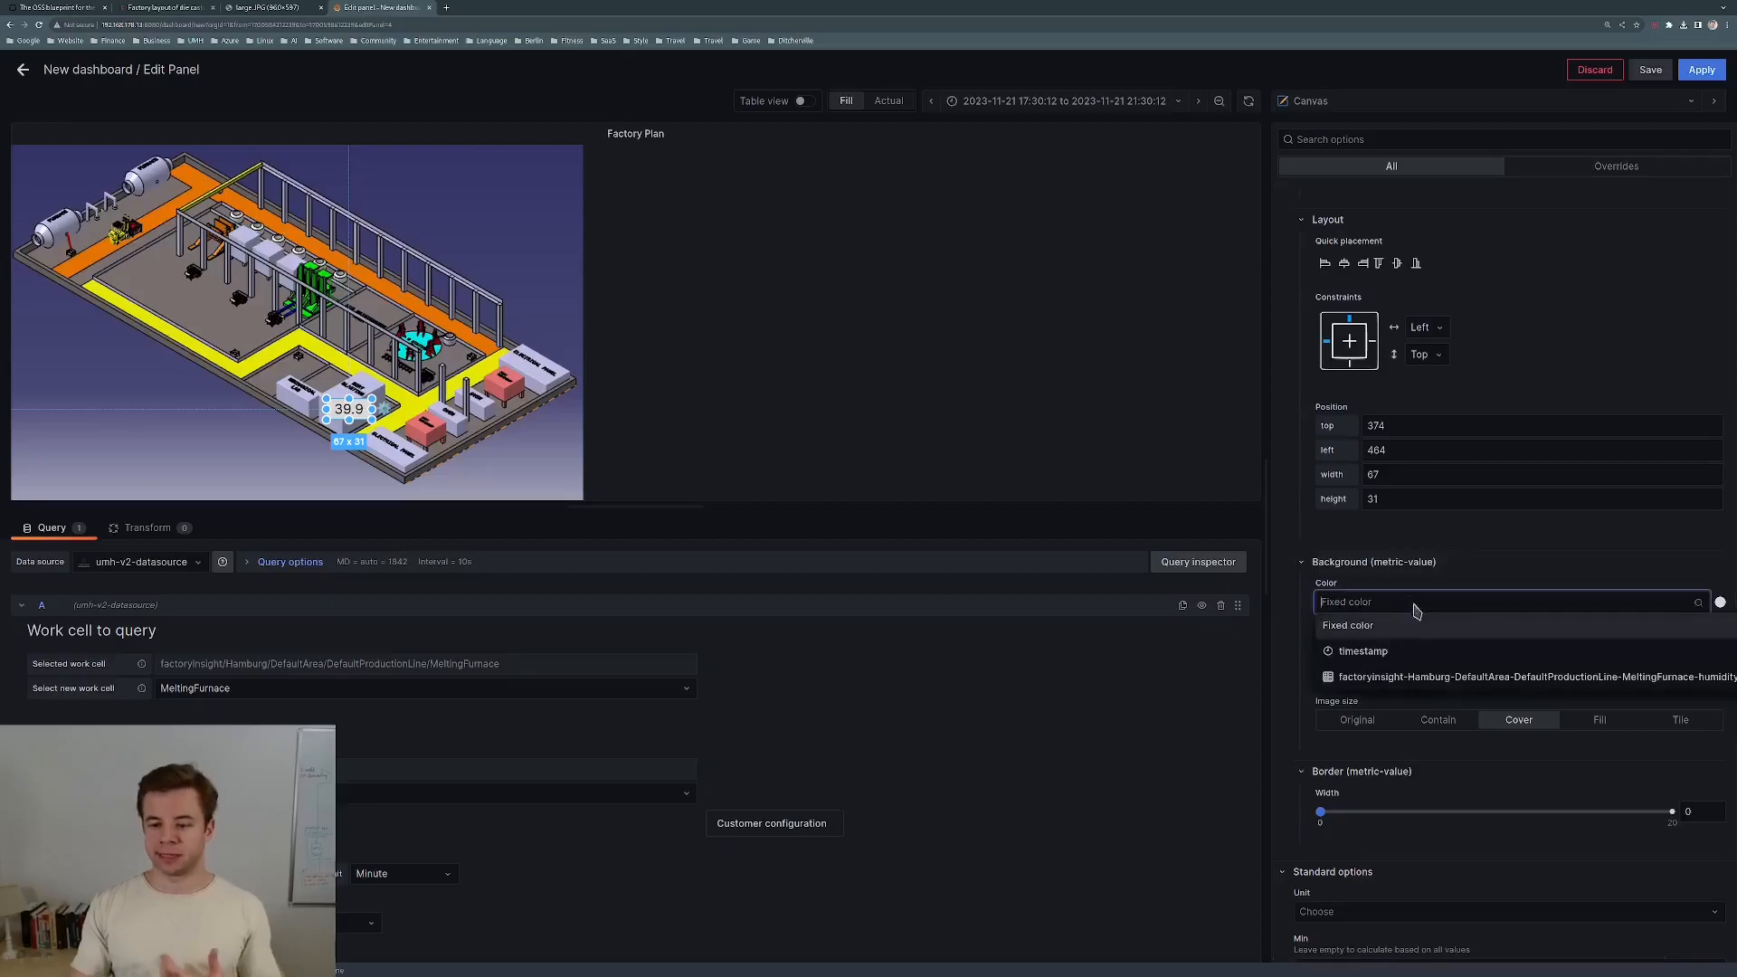
left_click(1400, 679)
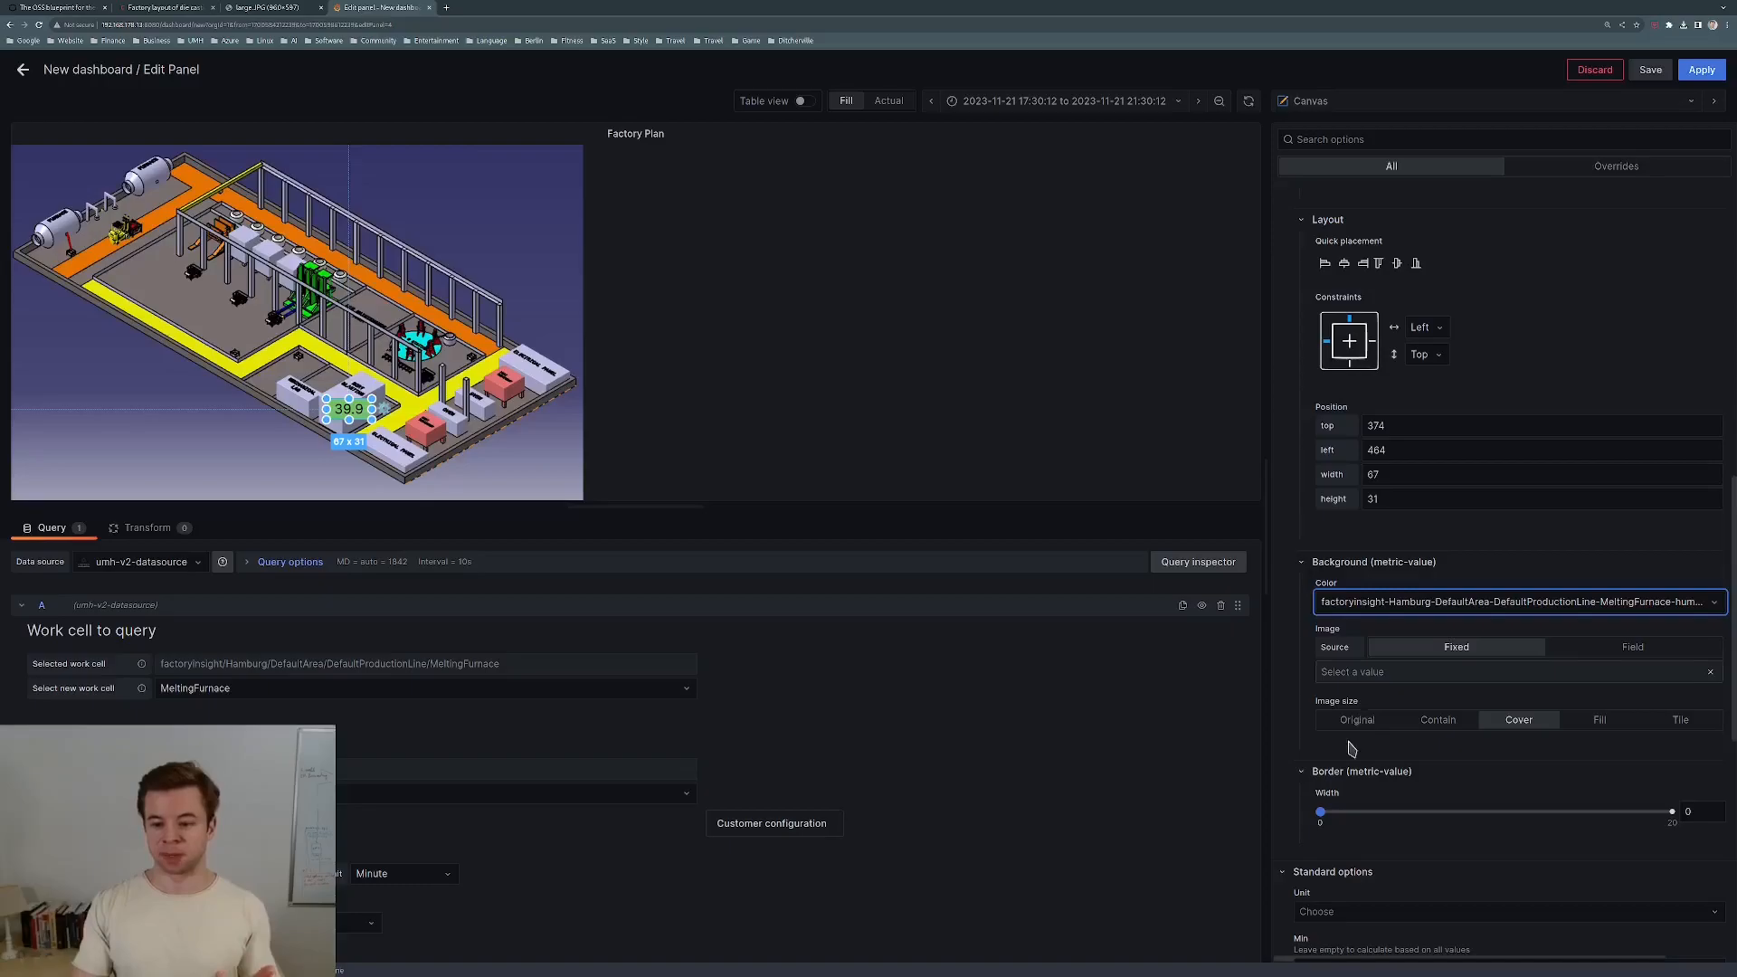
Lower the red threshold from 80 to 40.
scroll(1351, 749, "down", 1)
scroll(1351, 749, "down", 1)
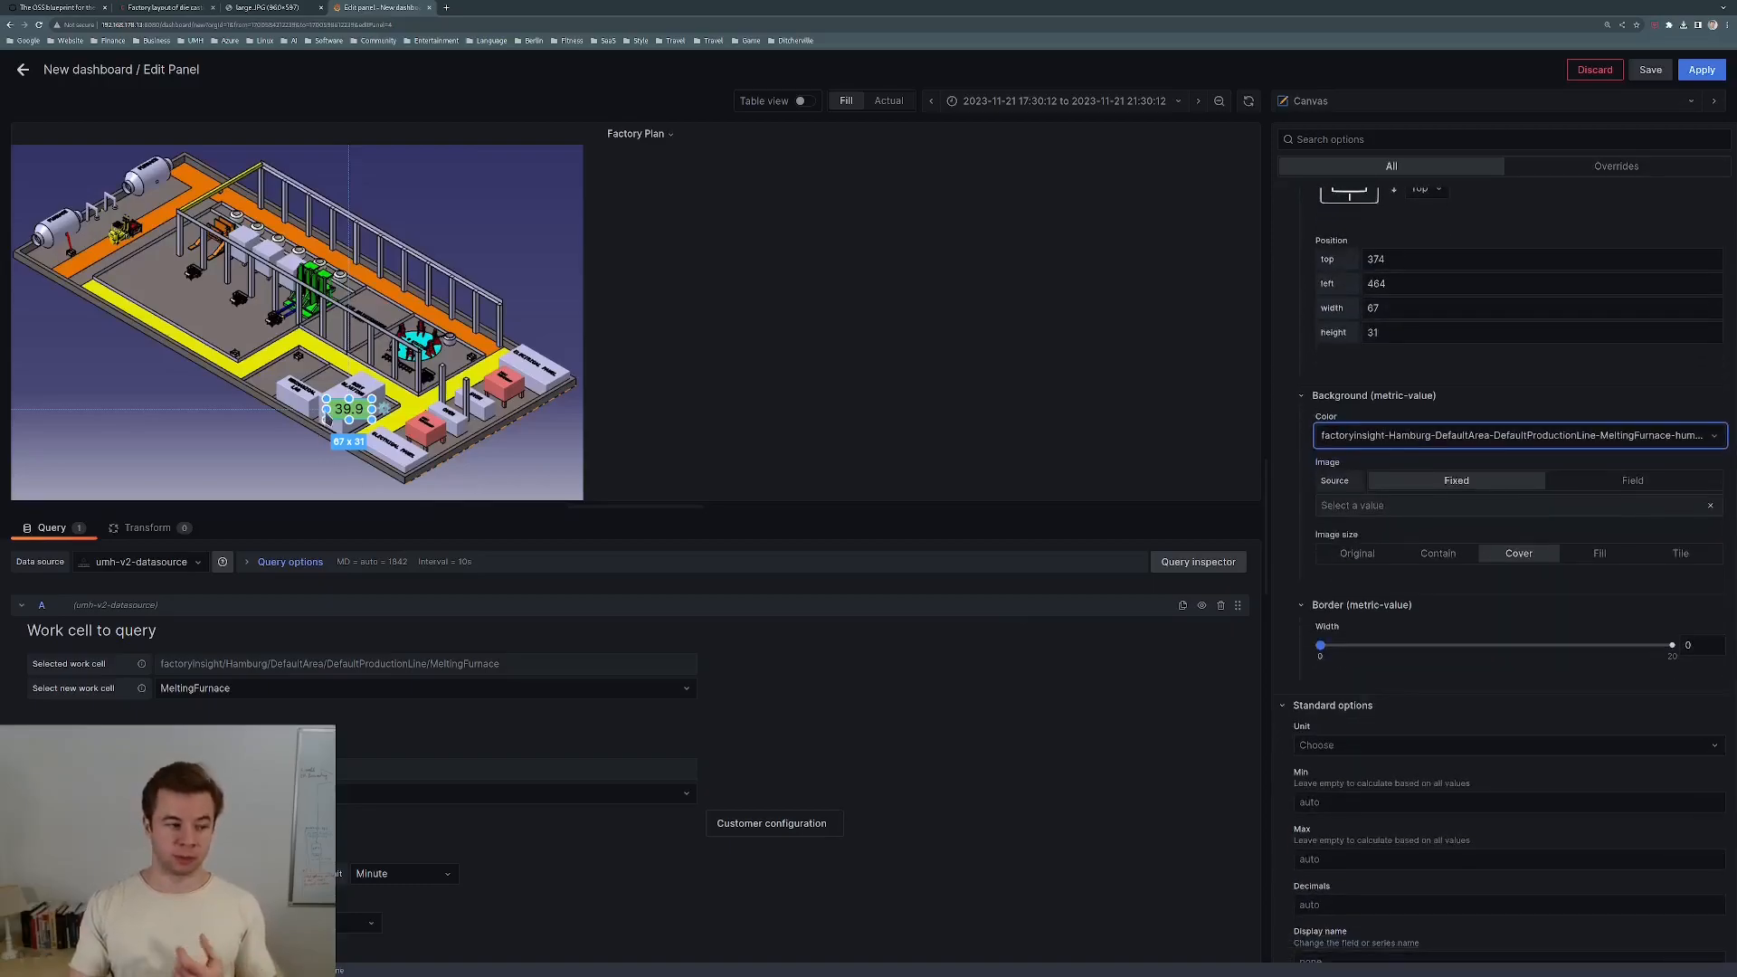
scroll(1427, 728, "down", 5)
scroll(1428, 744, "down", 1)
left_click(1320, 814)
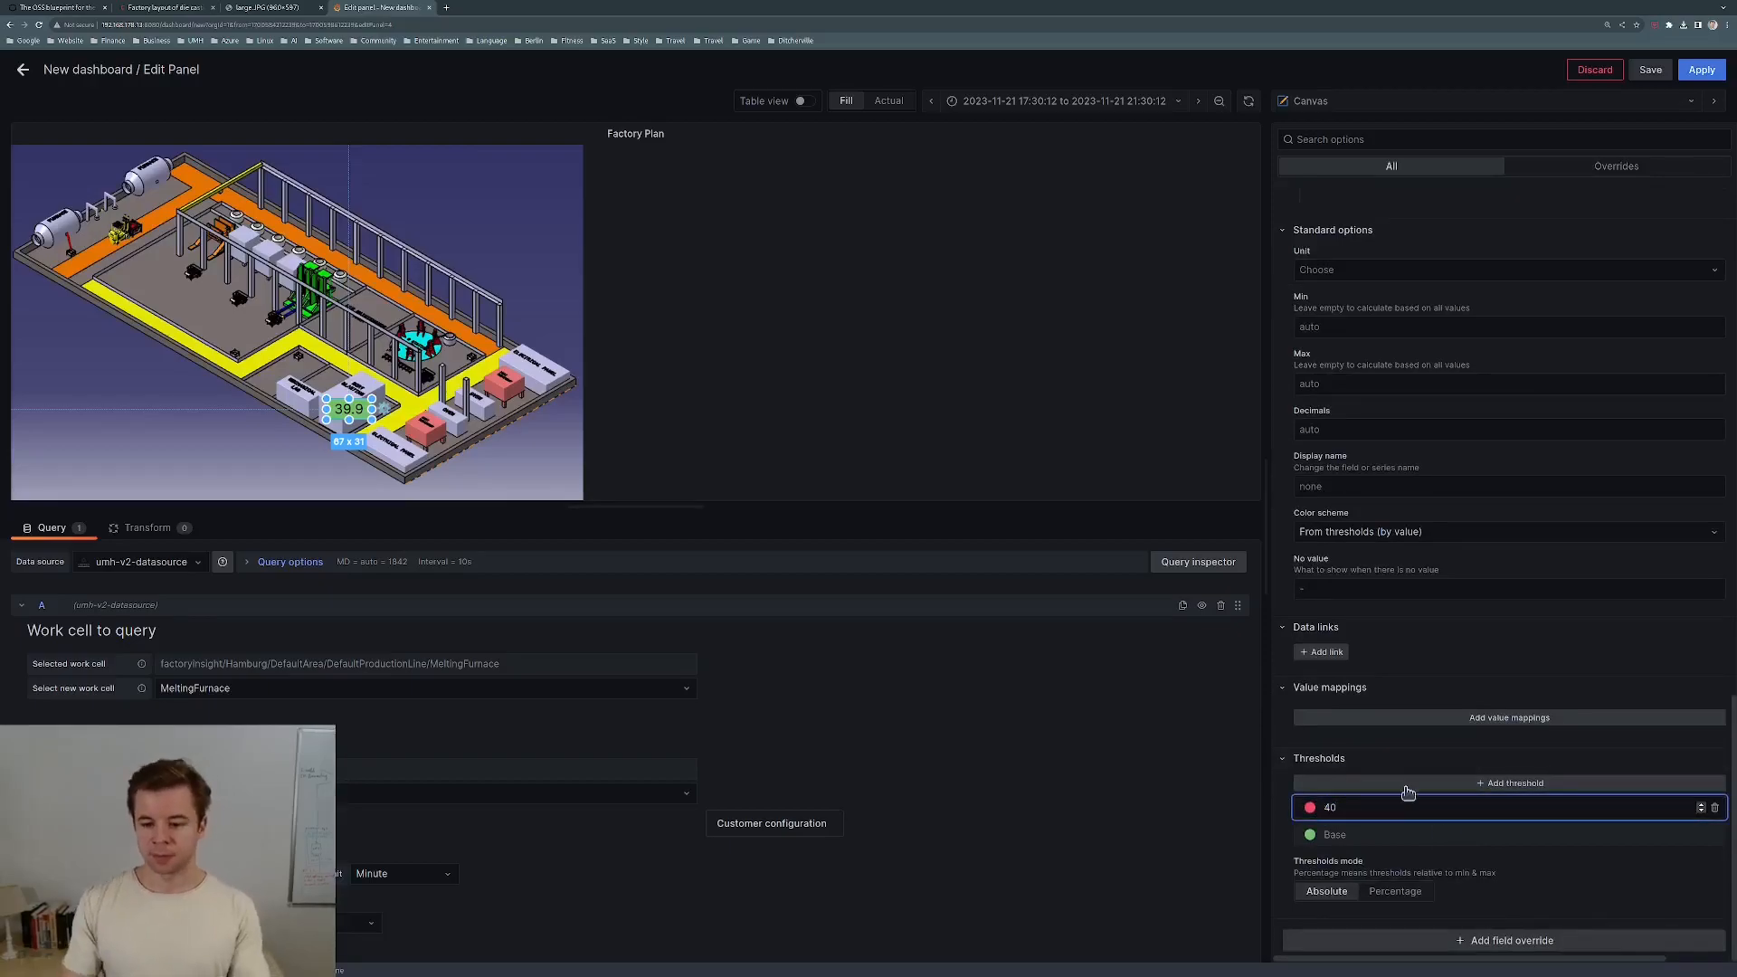
left_click(1550, 859)
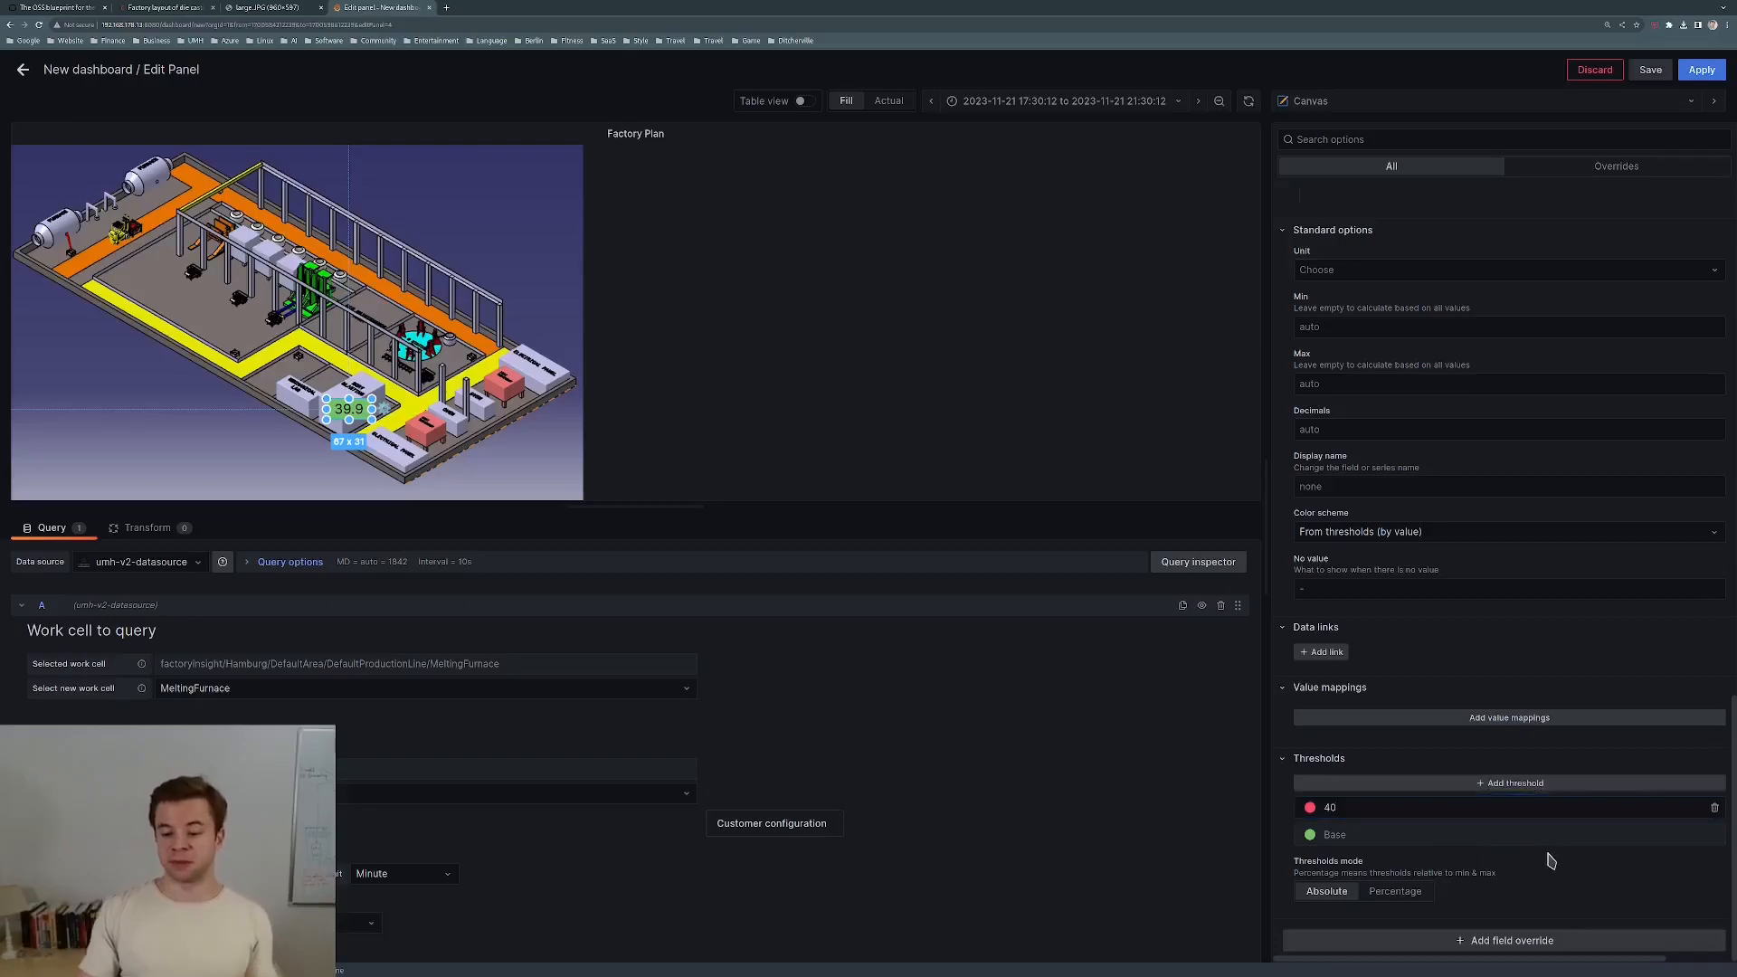
Apply the panel changes and move the humidity label onto the lower block.
left_click(1700, 72)
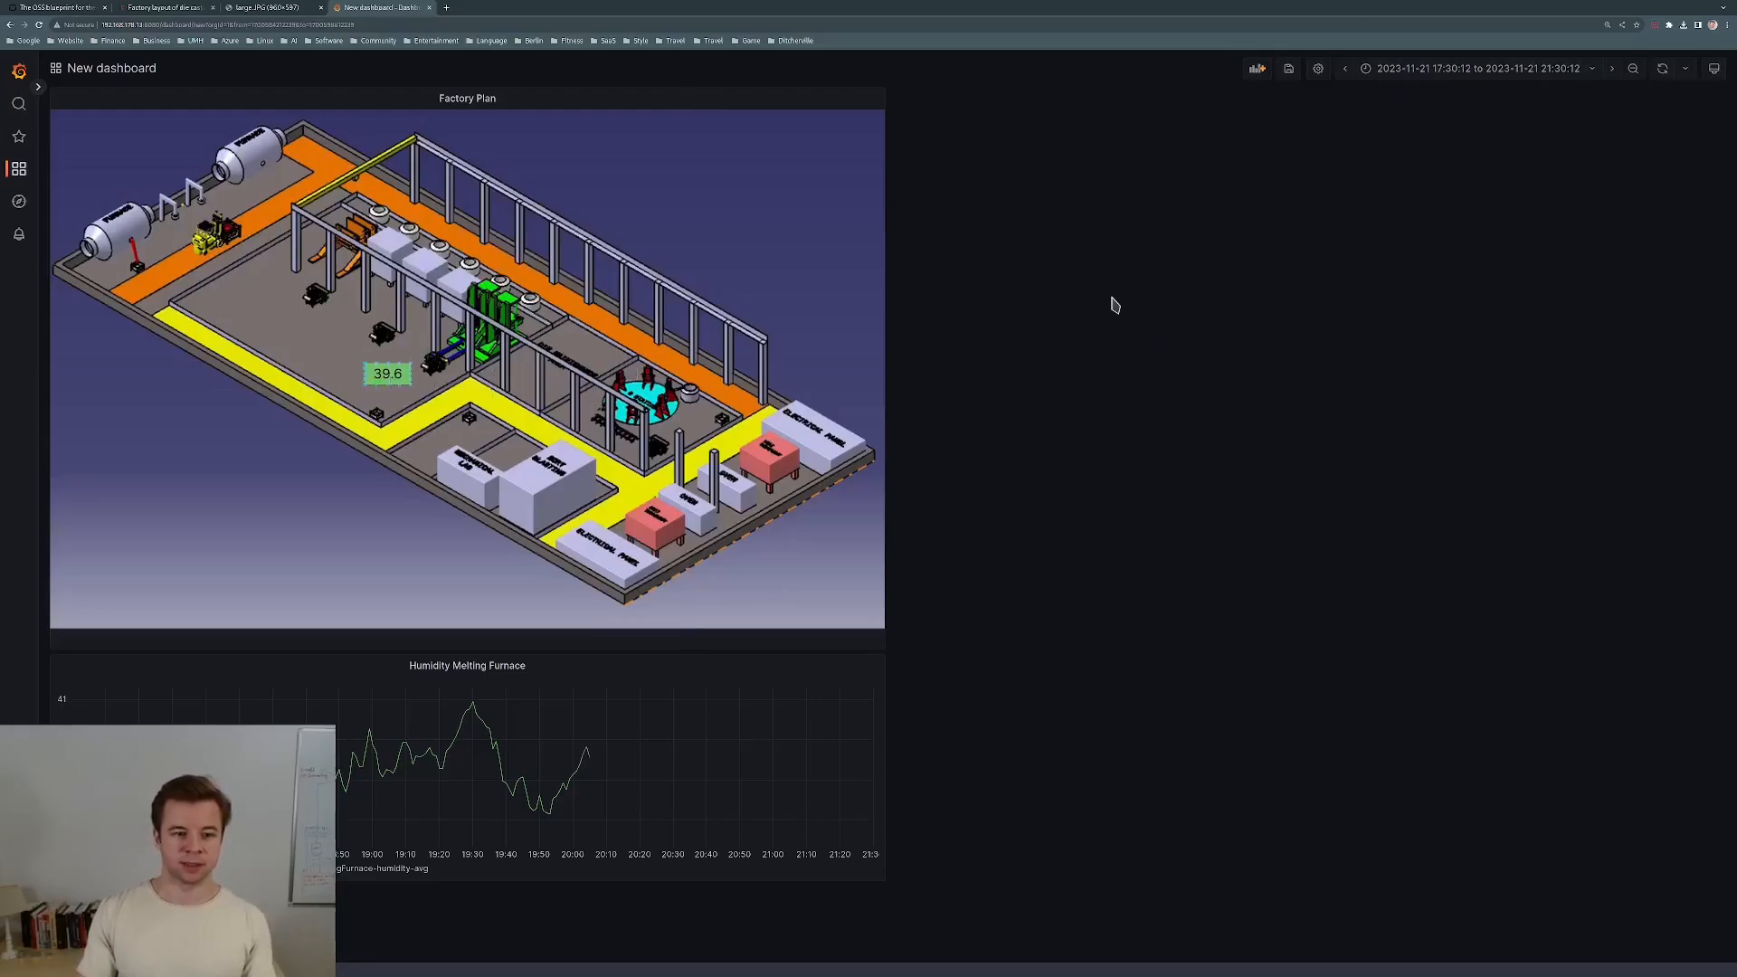
left_click_drag(391, 407, 541, 528)
left_click(764, 316)
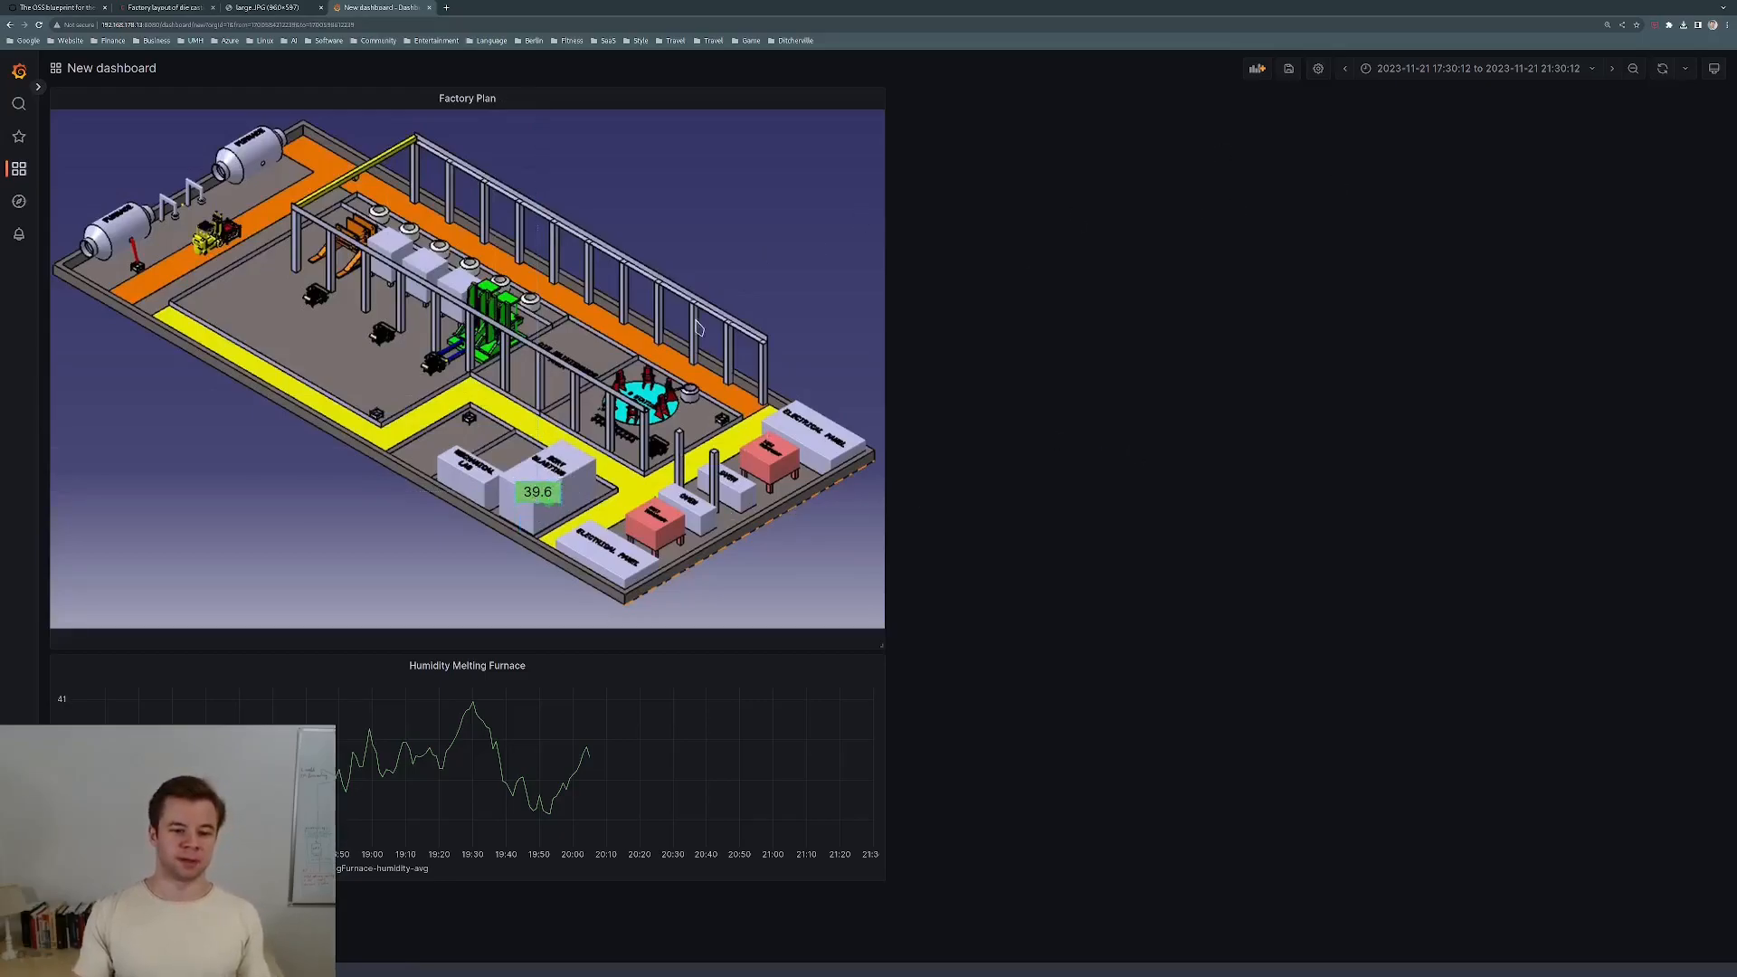
Set the dashboard time range to Last 15 minutes and refresh the data.
left_click(1661, 71)
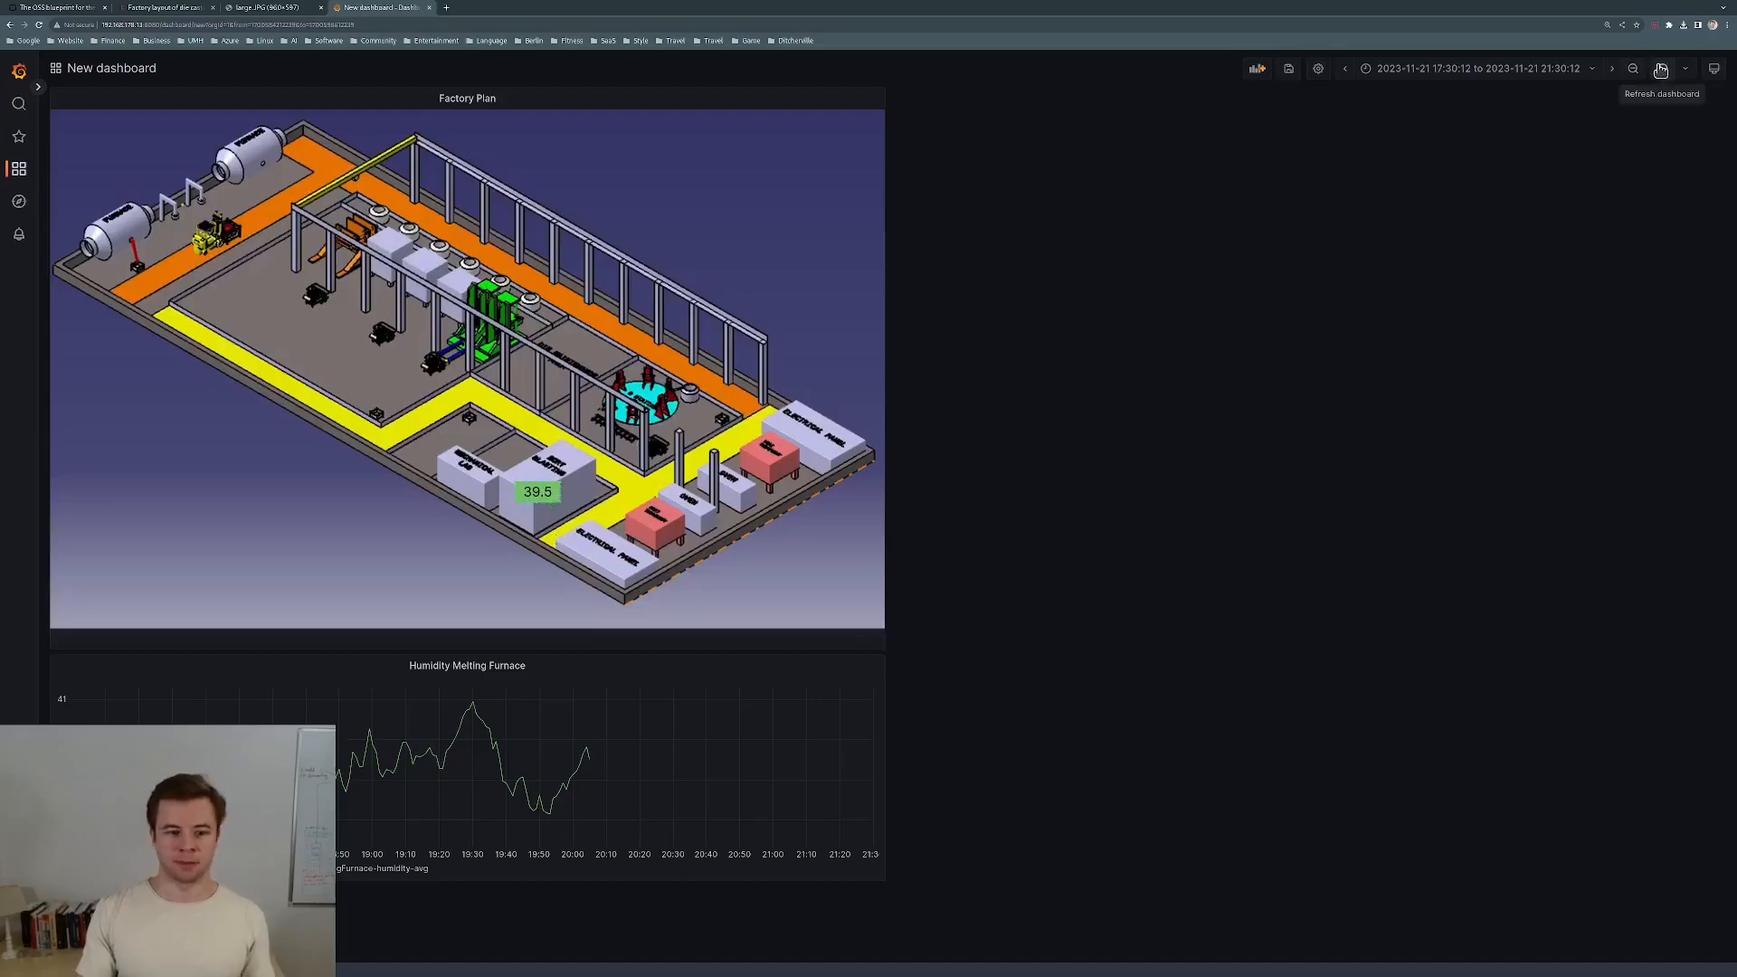
left_click(1596, 74)
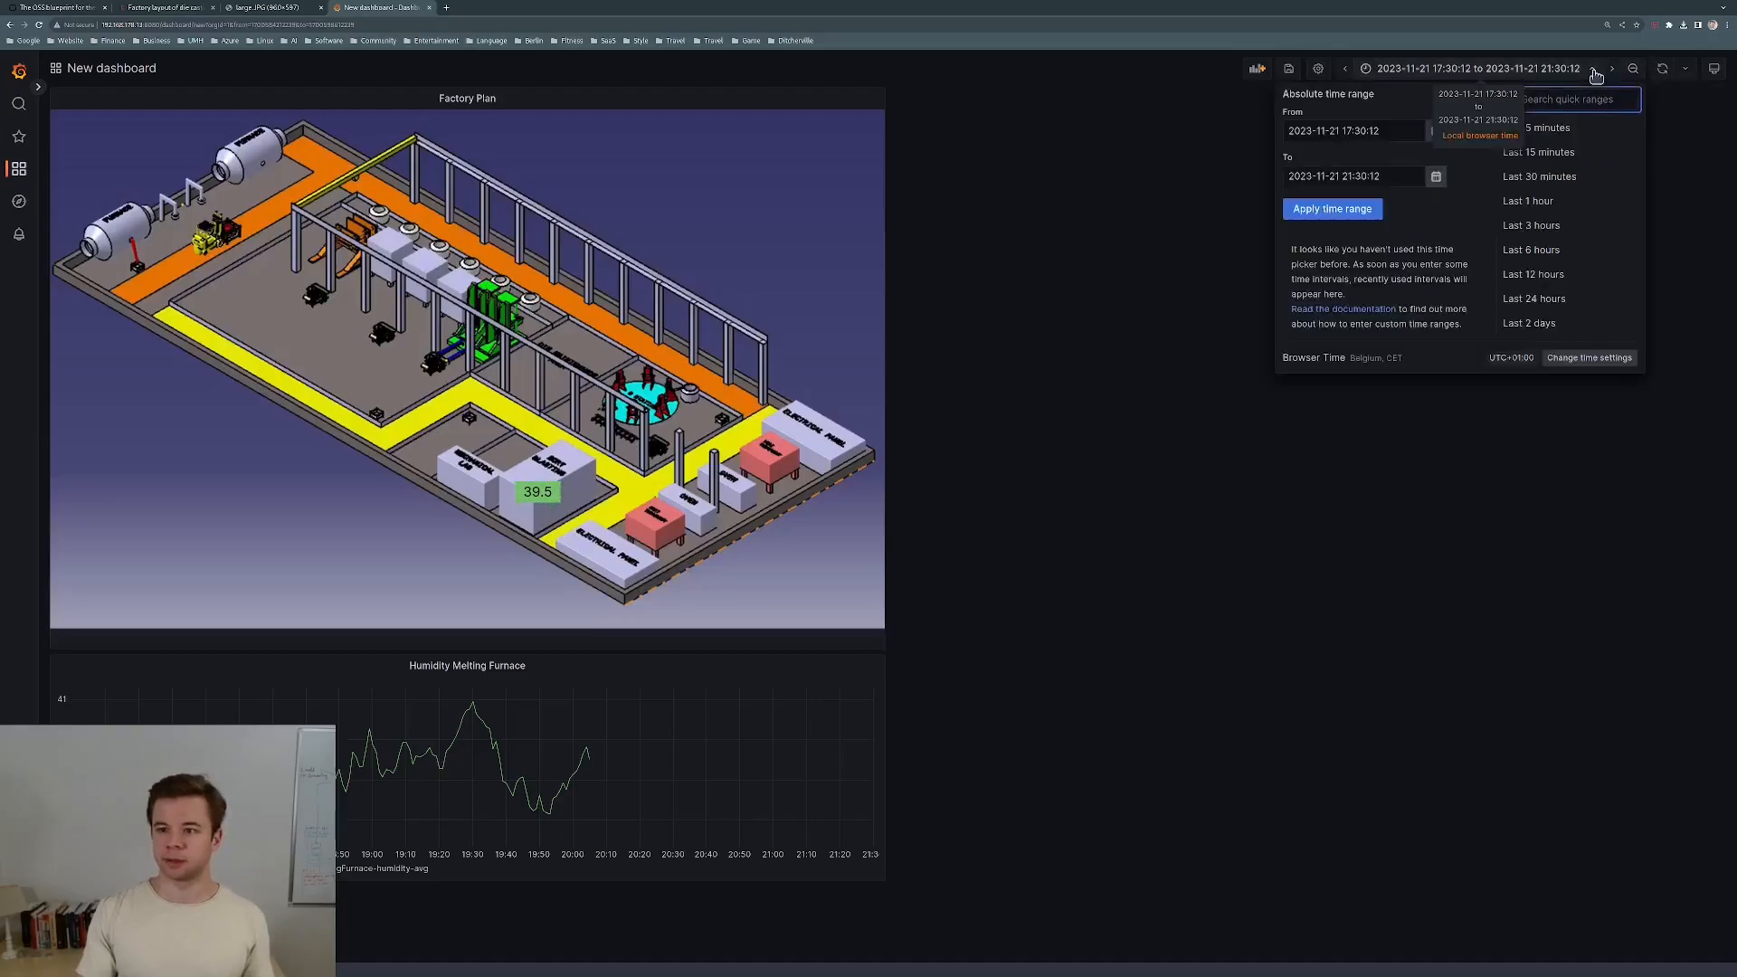
left_click(1552, 146)
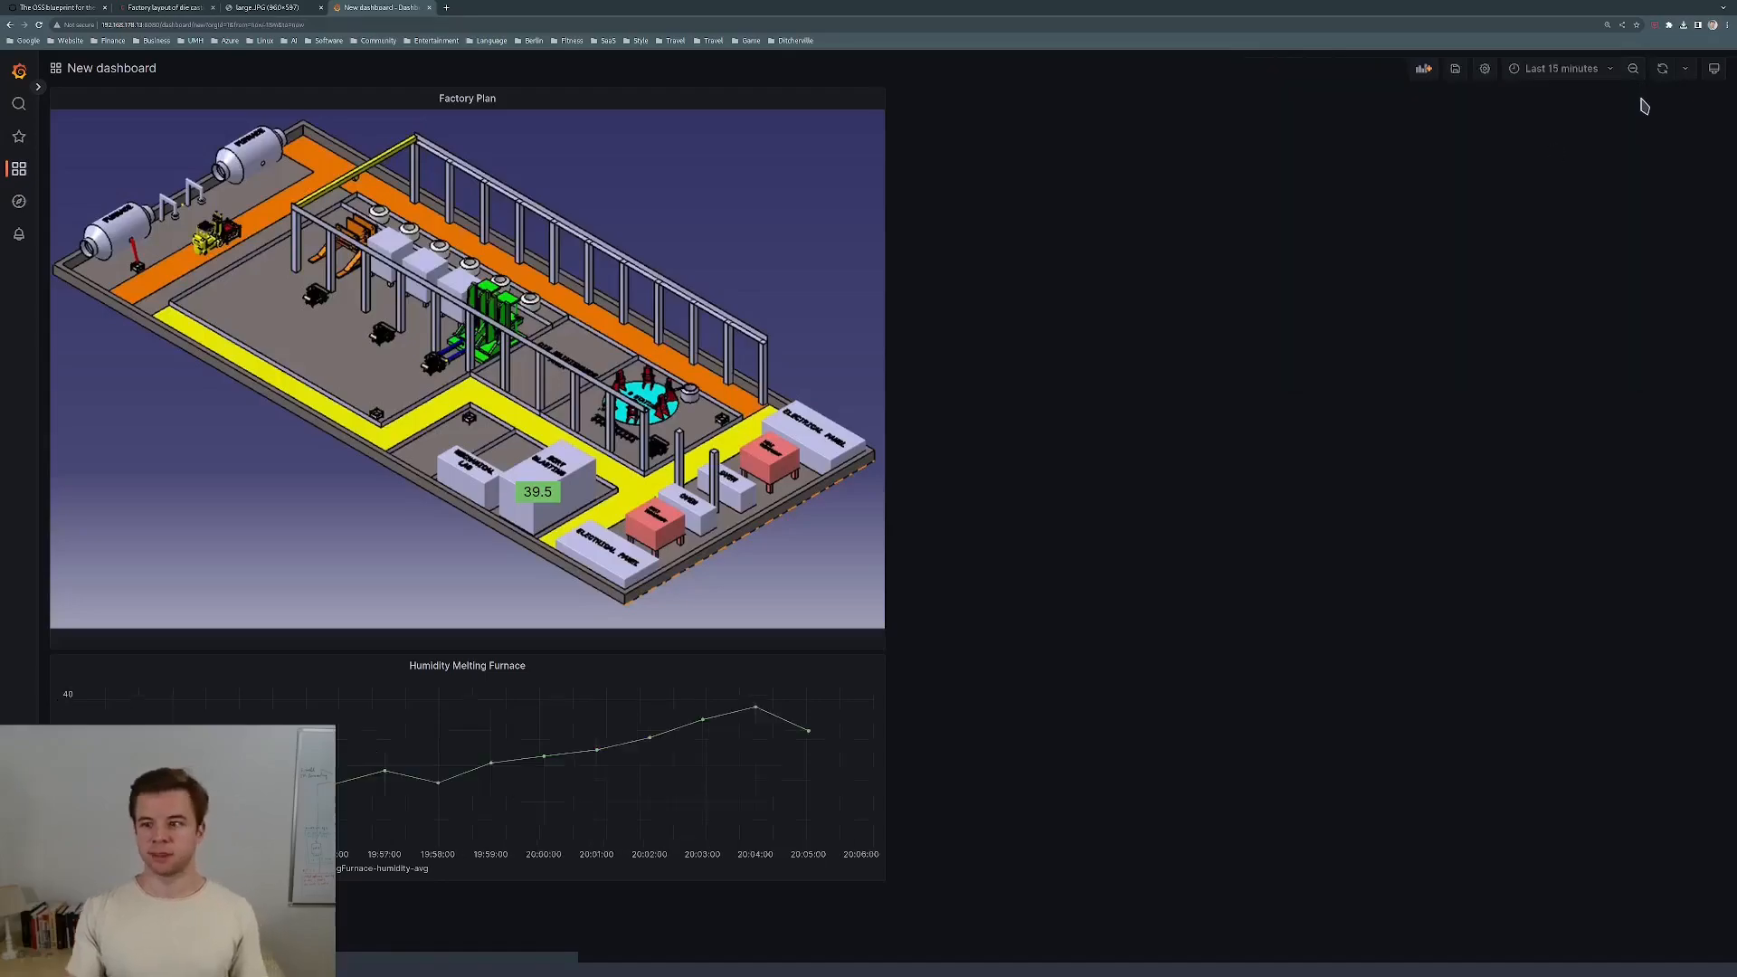
left_click(1665, 76)
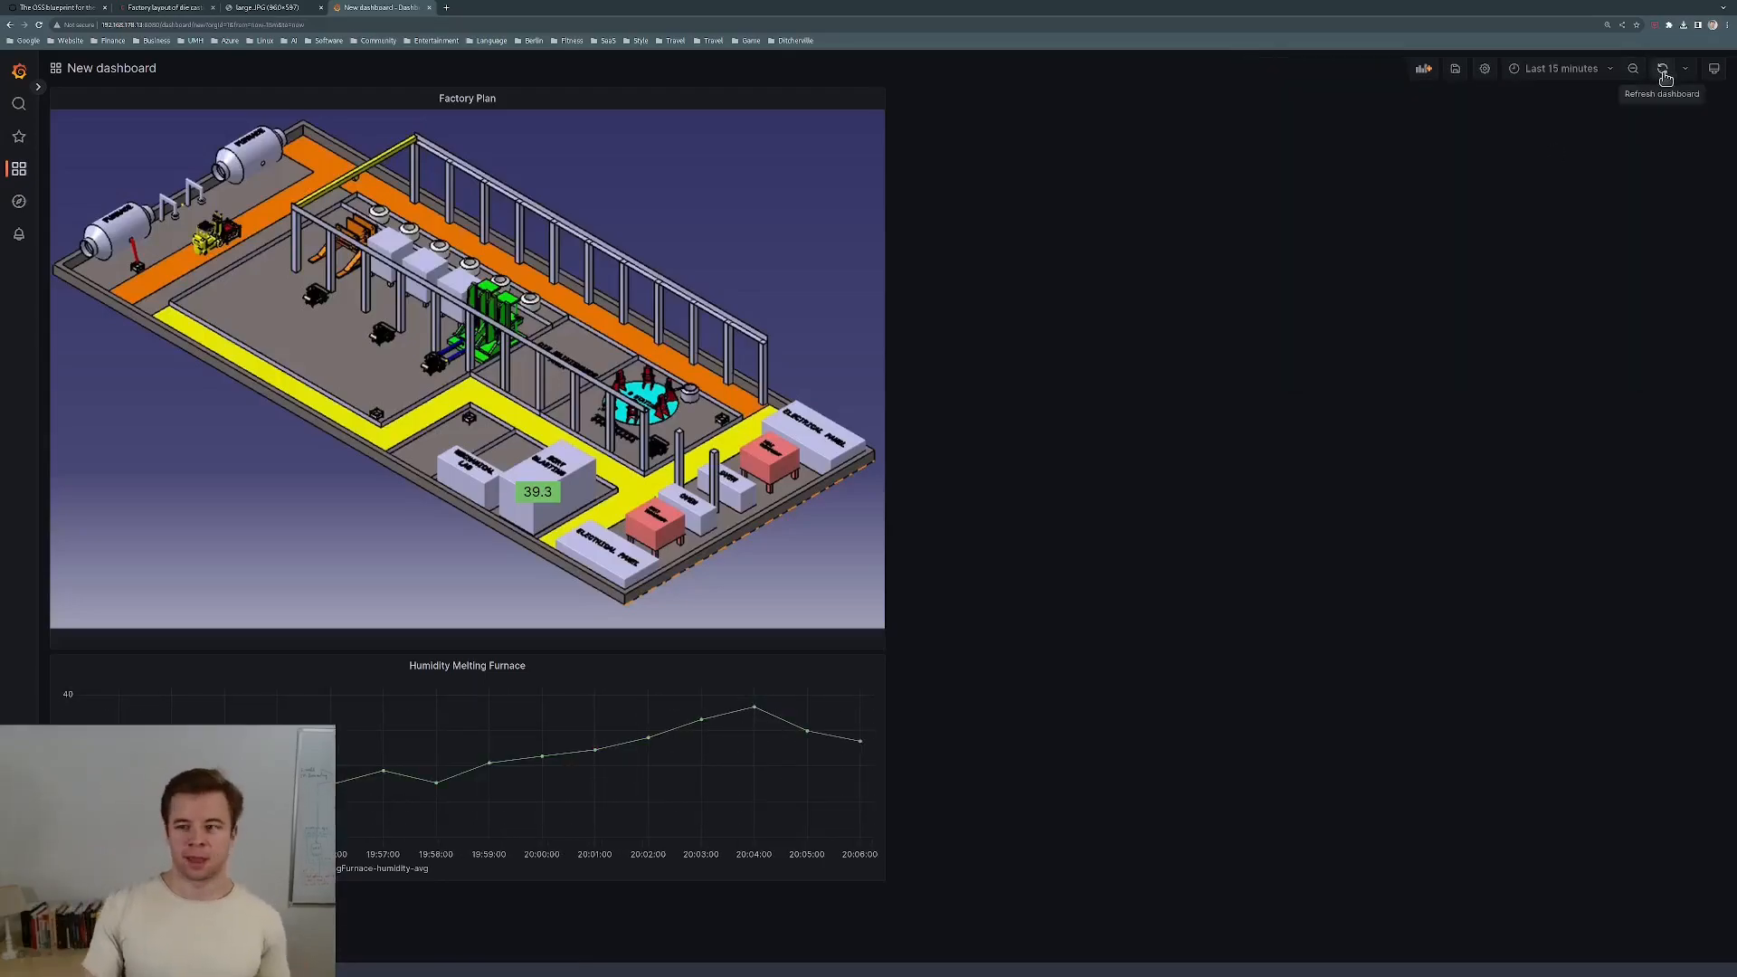
right_click(1664, 76)
left_click(1377, 313)
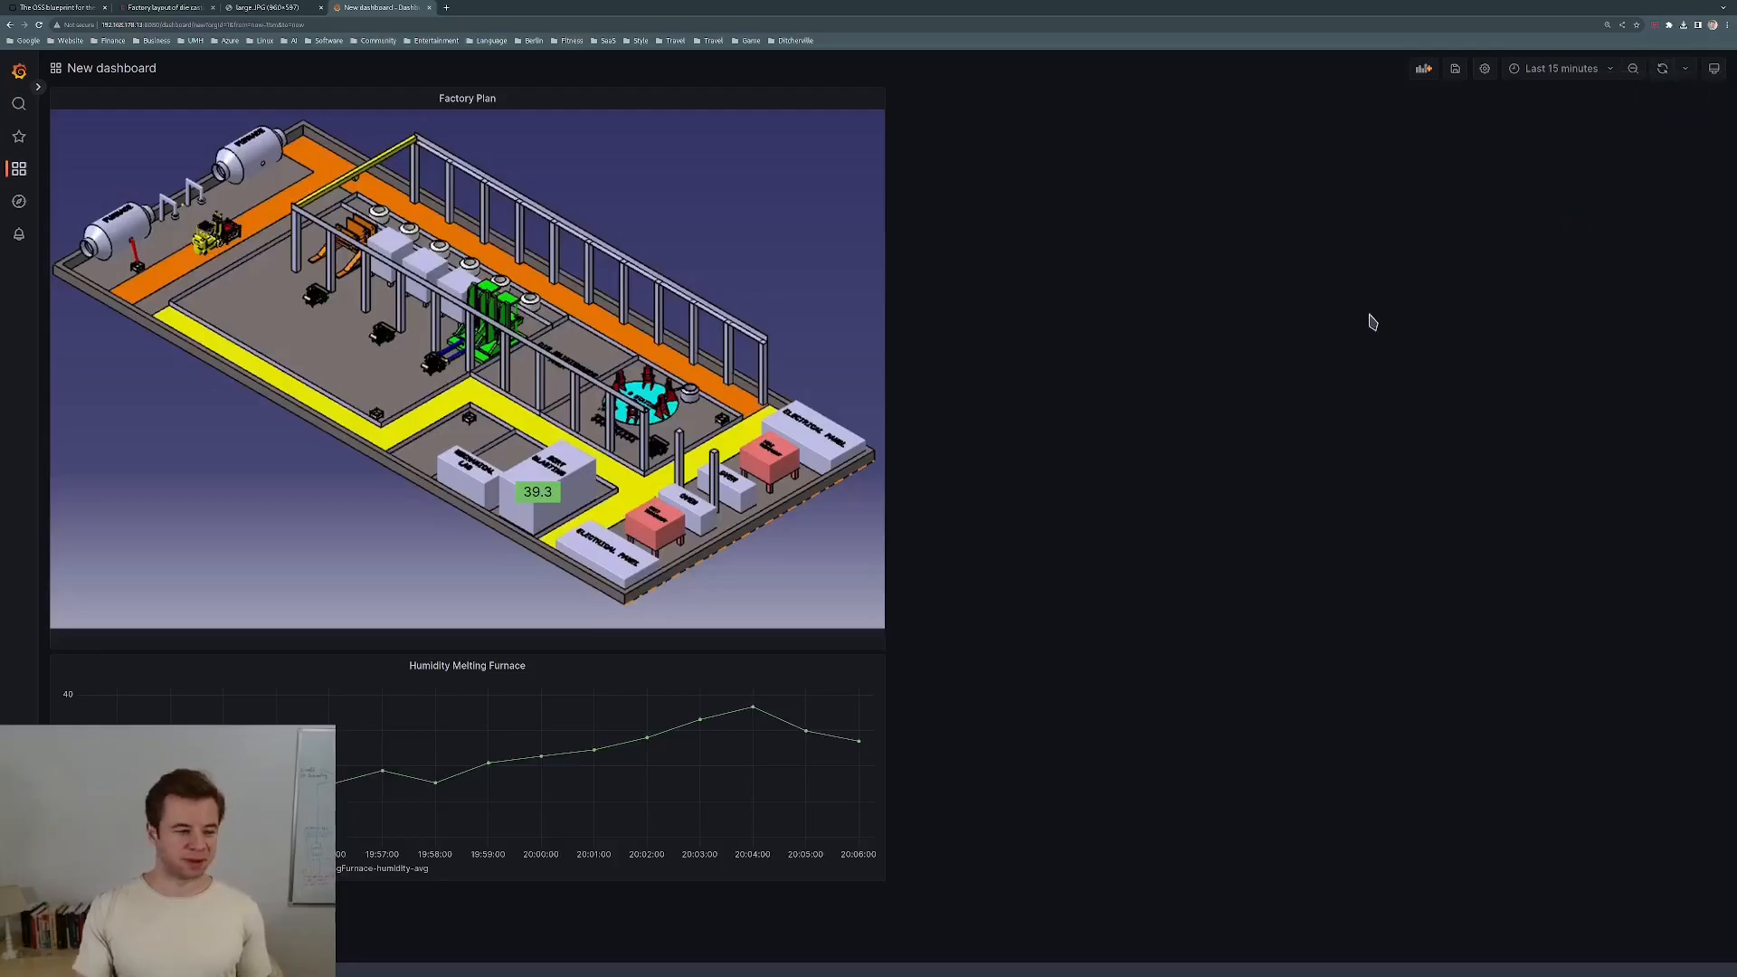
left_click(1665, 76)
left_click(1665, 78)
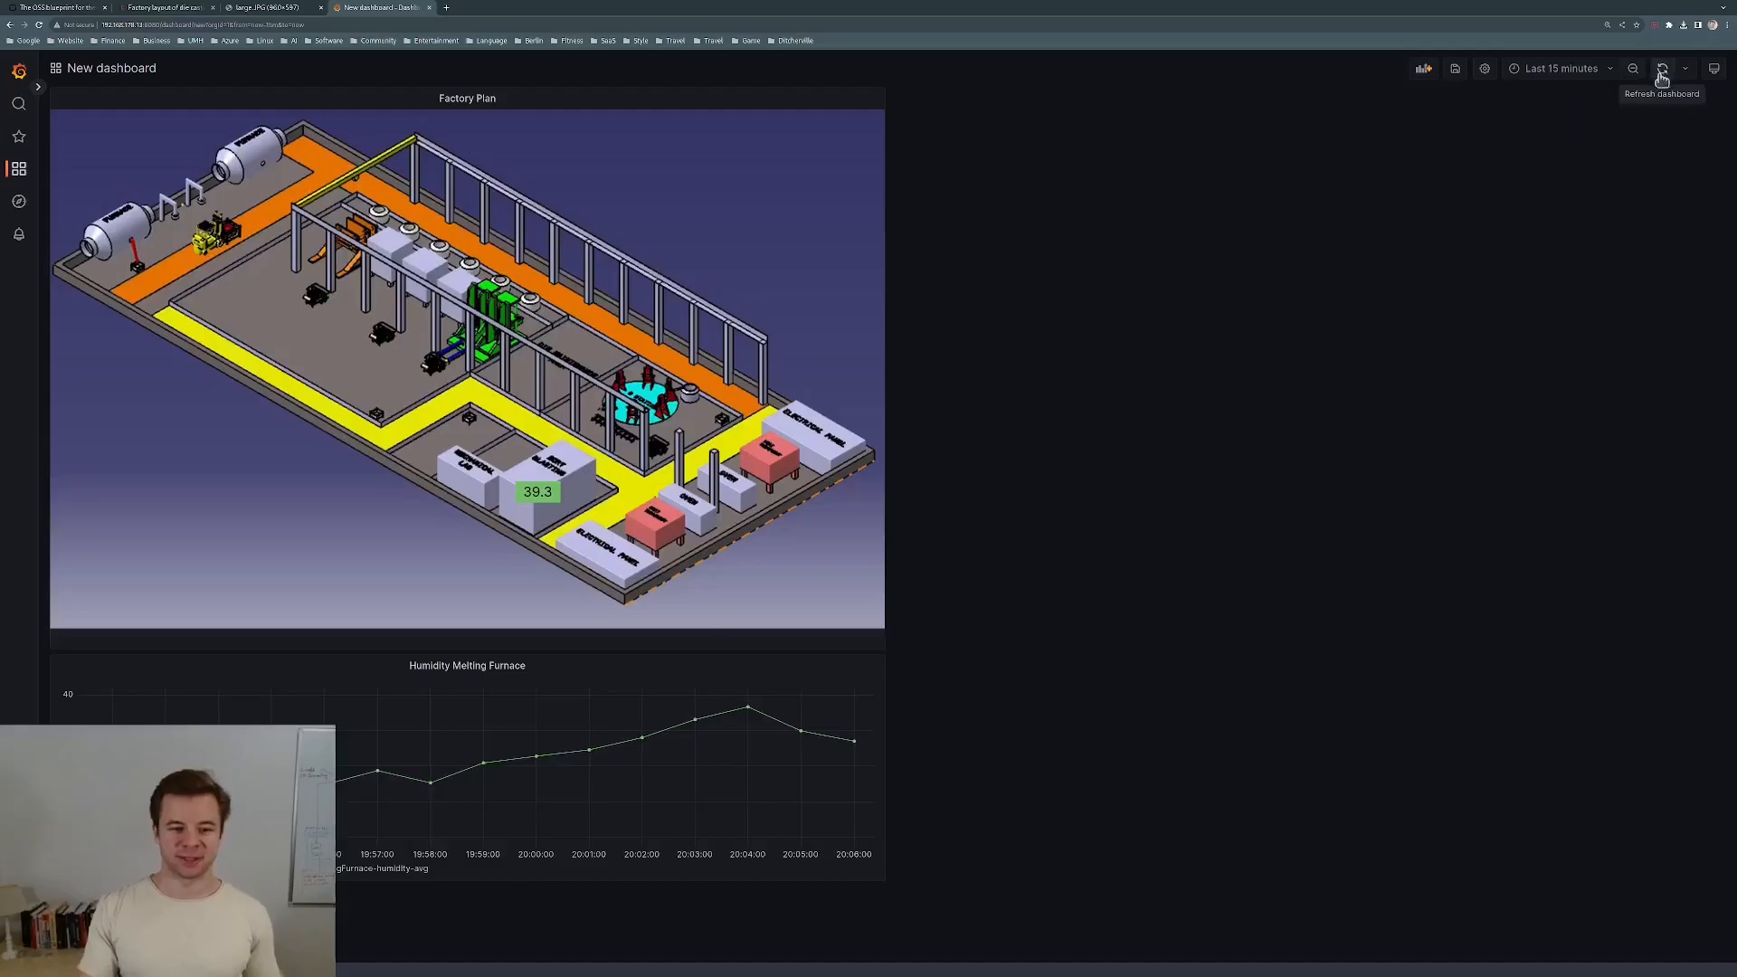
Edit the Factory Plan panel, change the red threshold from 39.5 to 39.3, and apply.
left_click(504, 101)
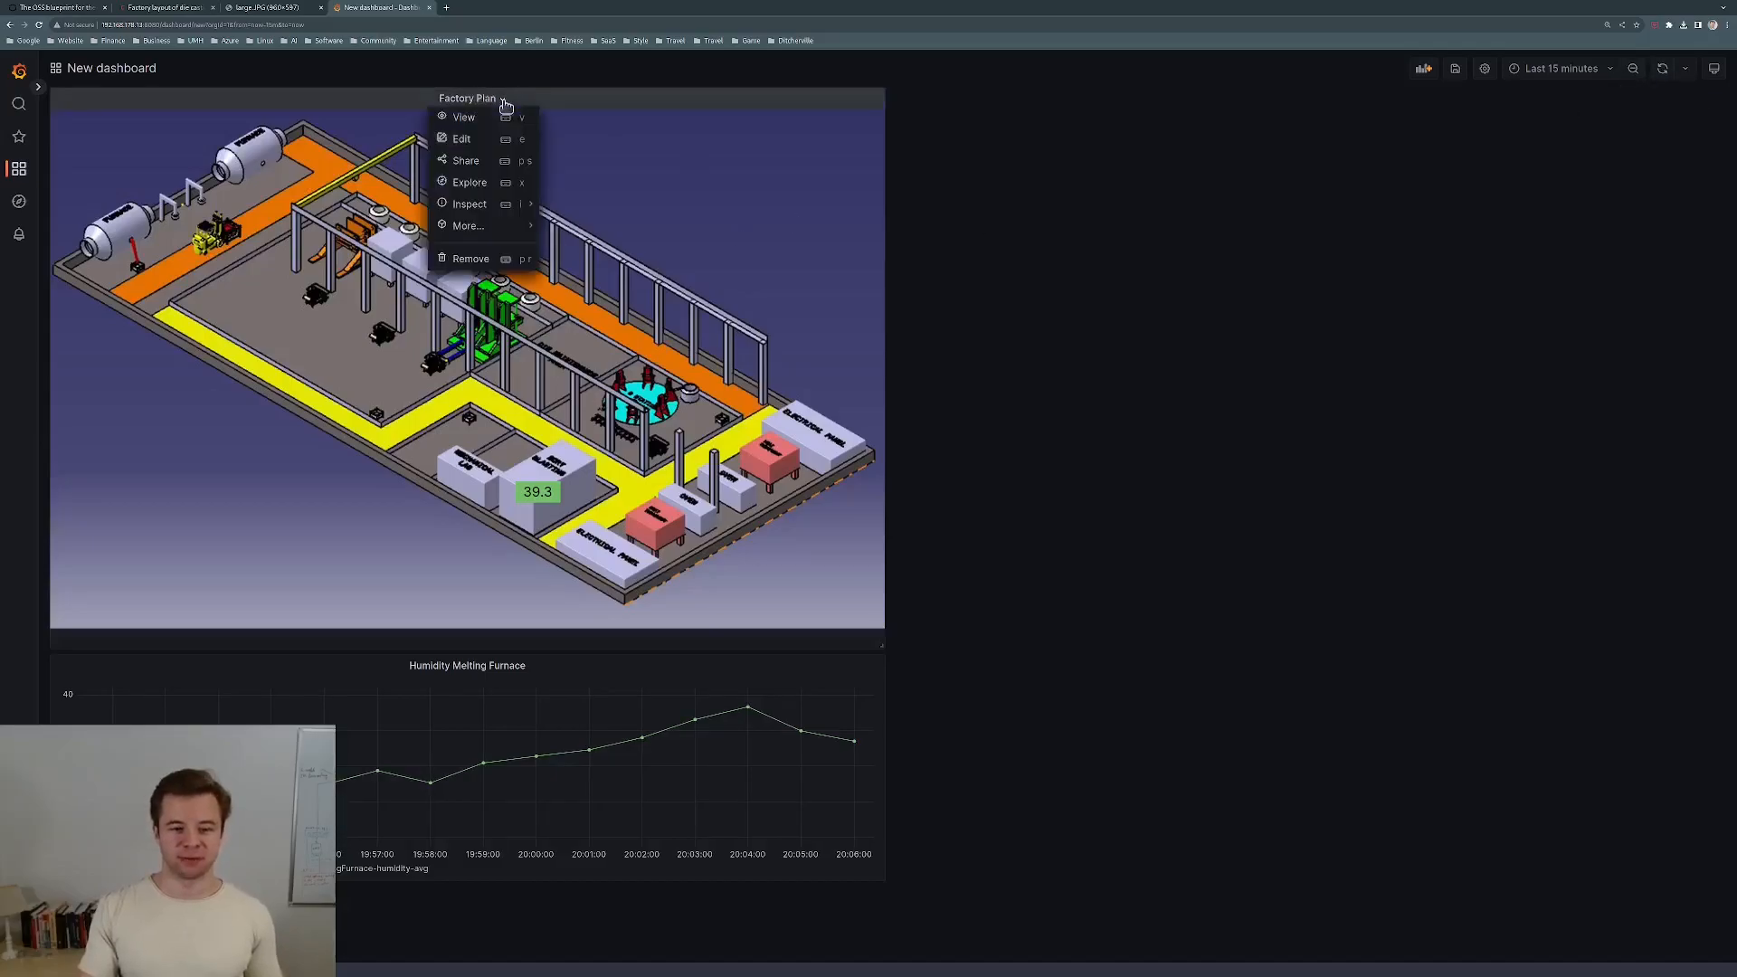
left_click(472, 141)
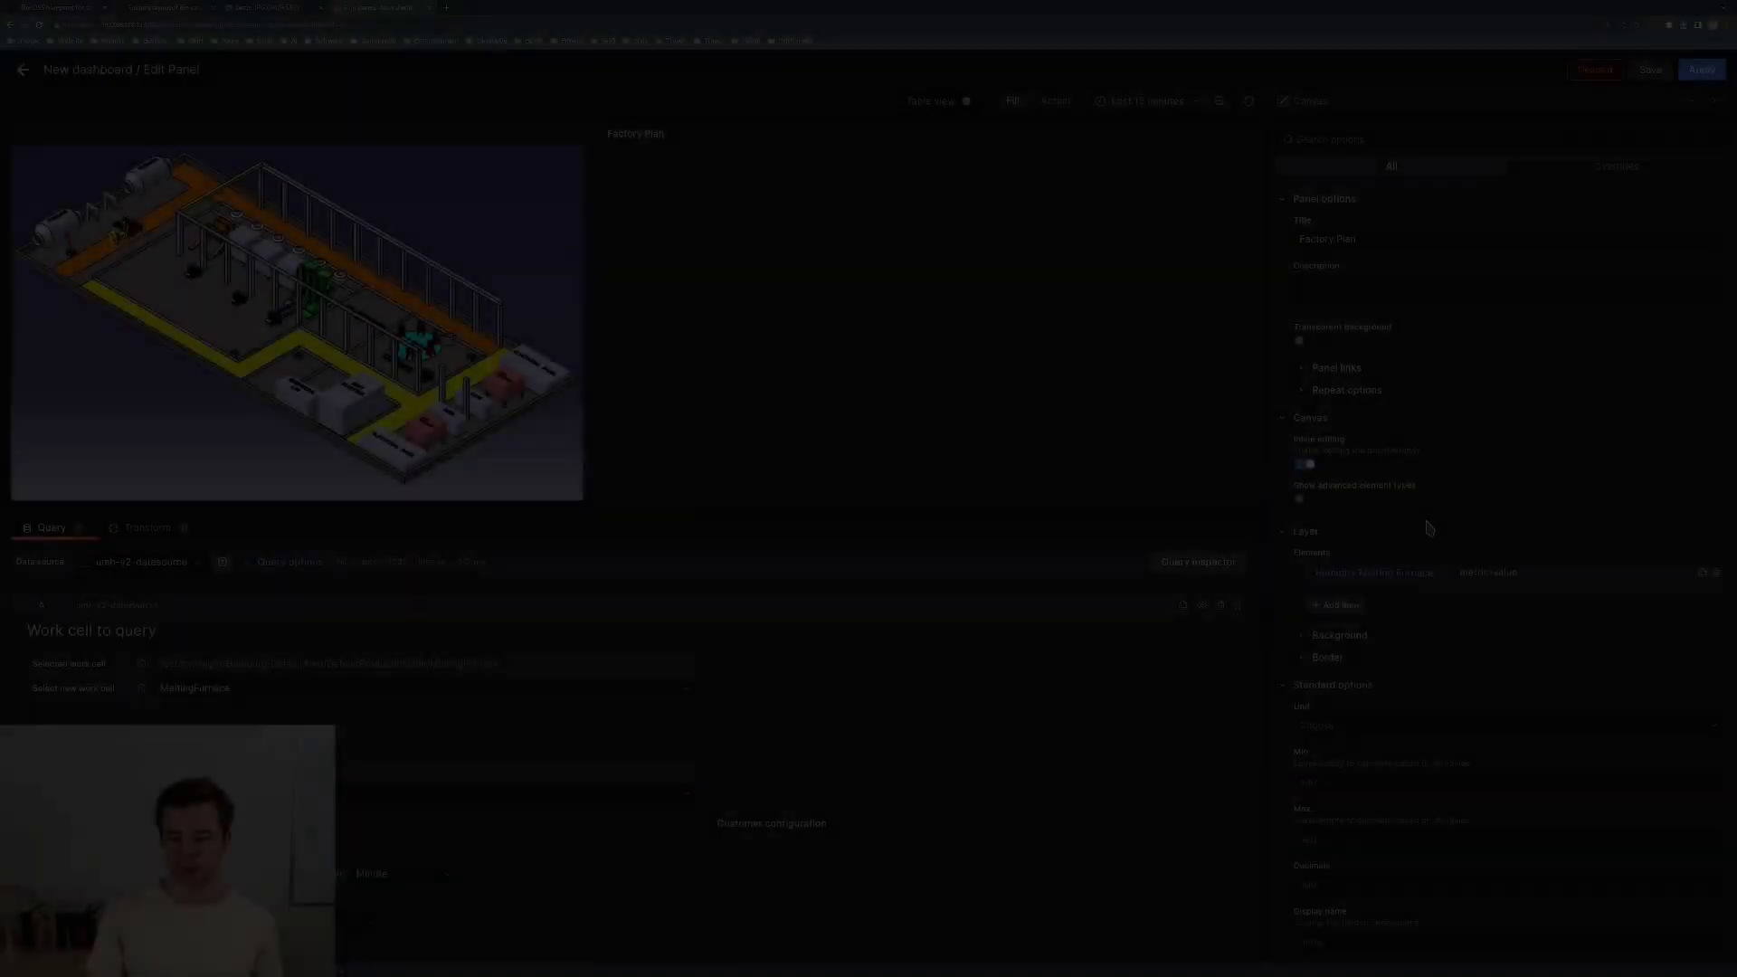
scroll(1447, 506, "down", 5)
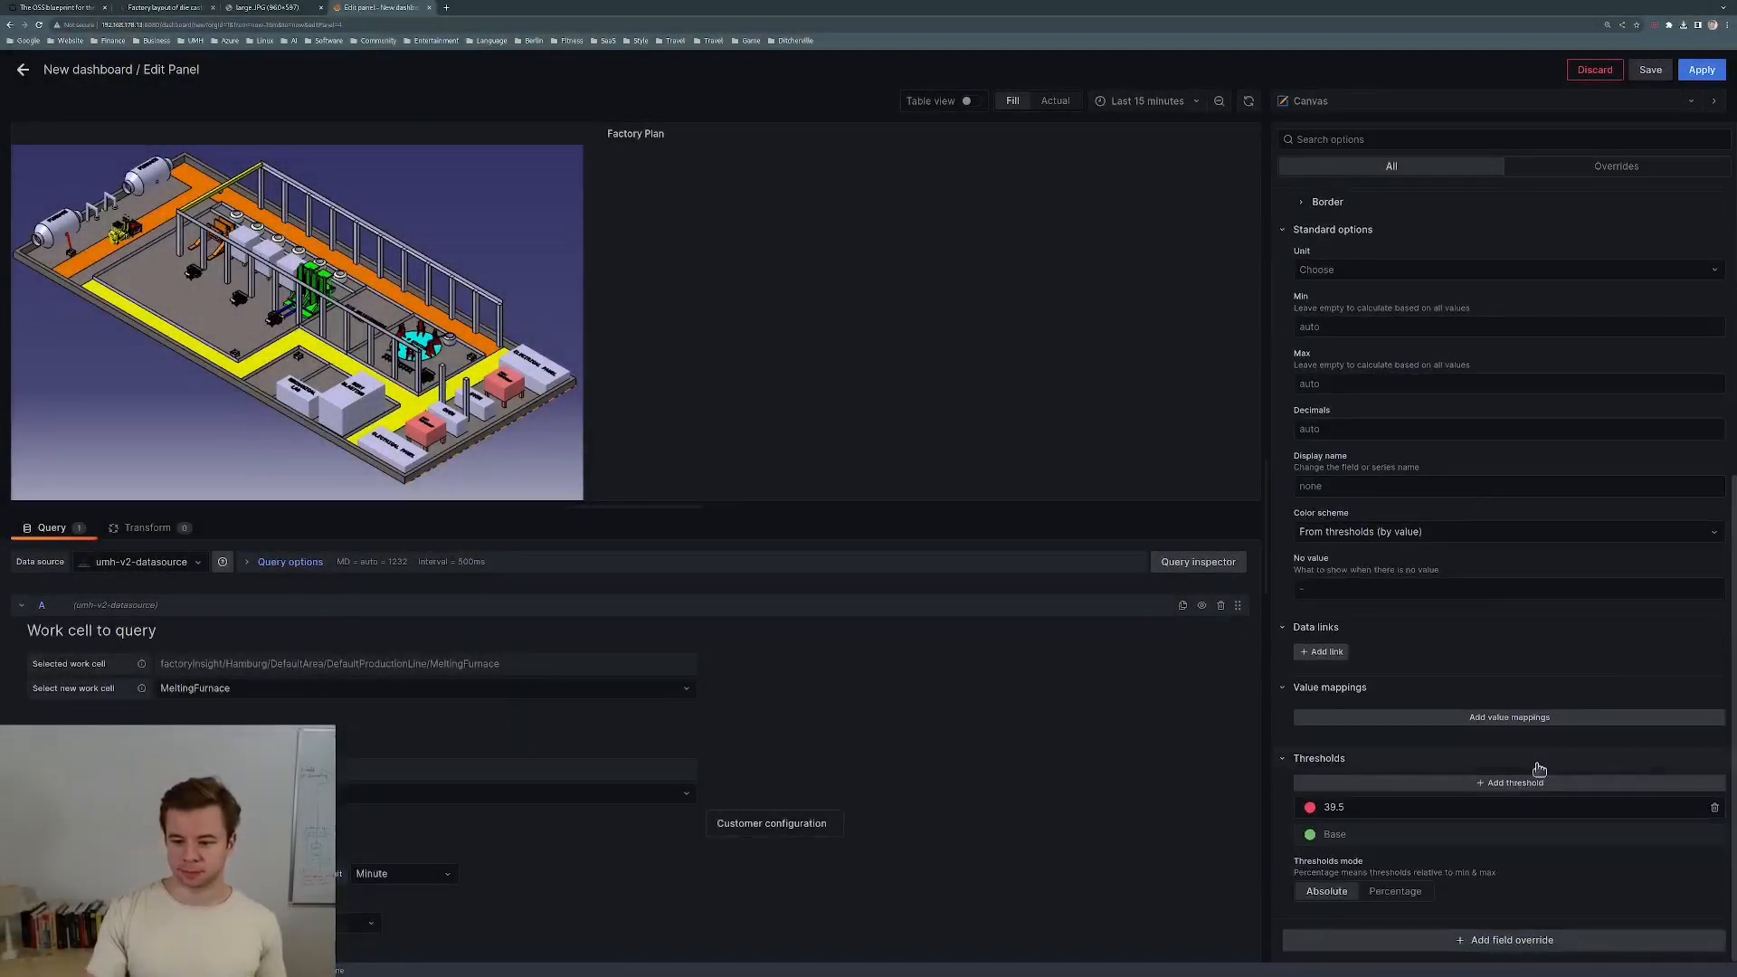
left_click(1394, 816)
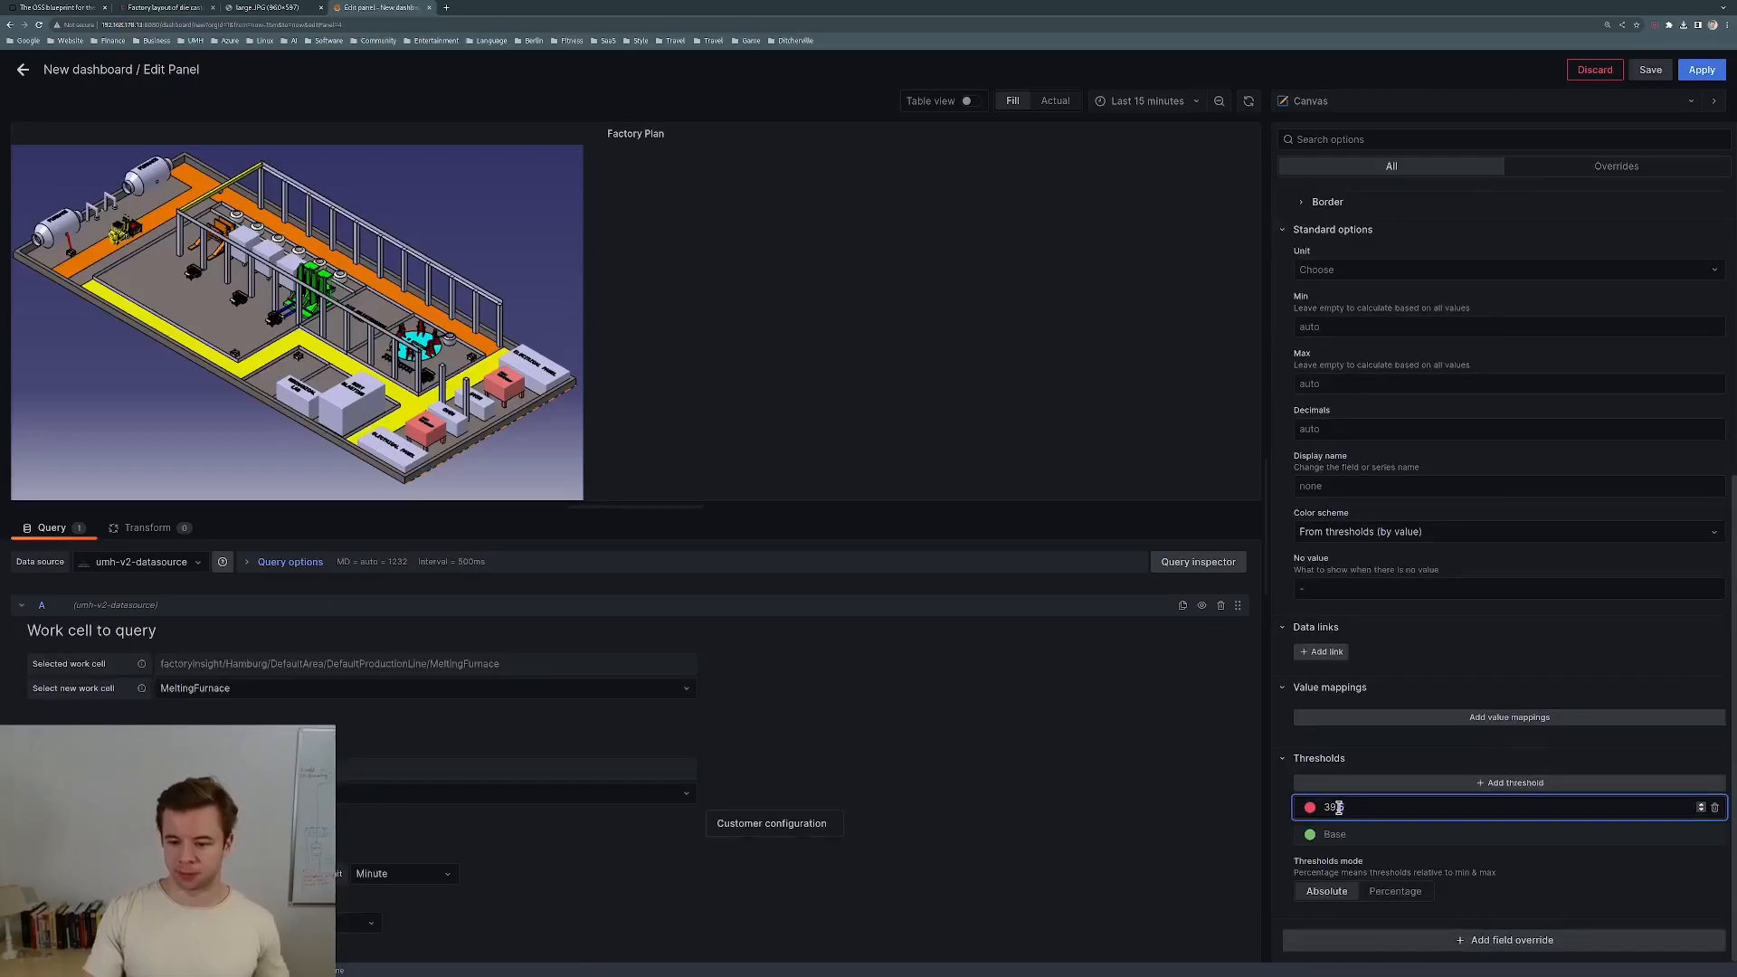
type("3")
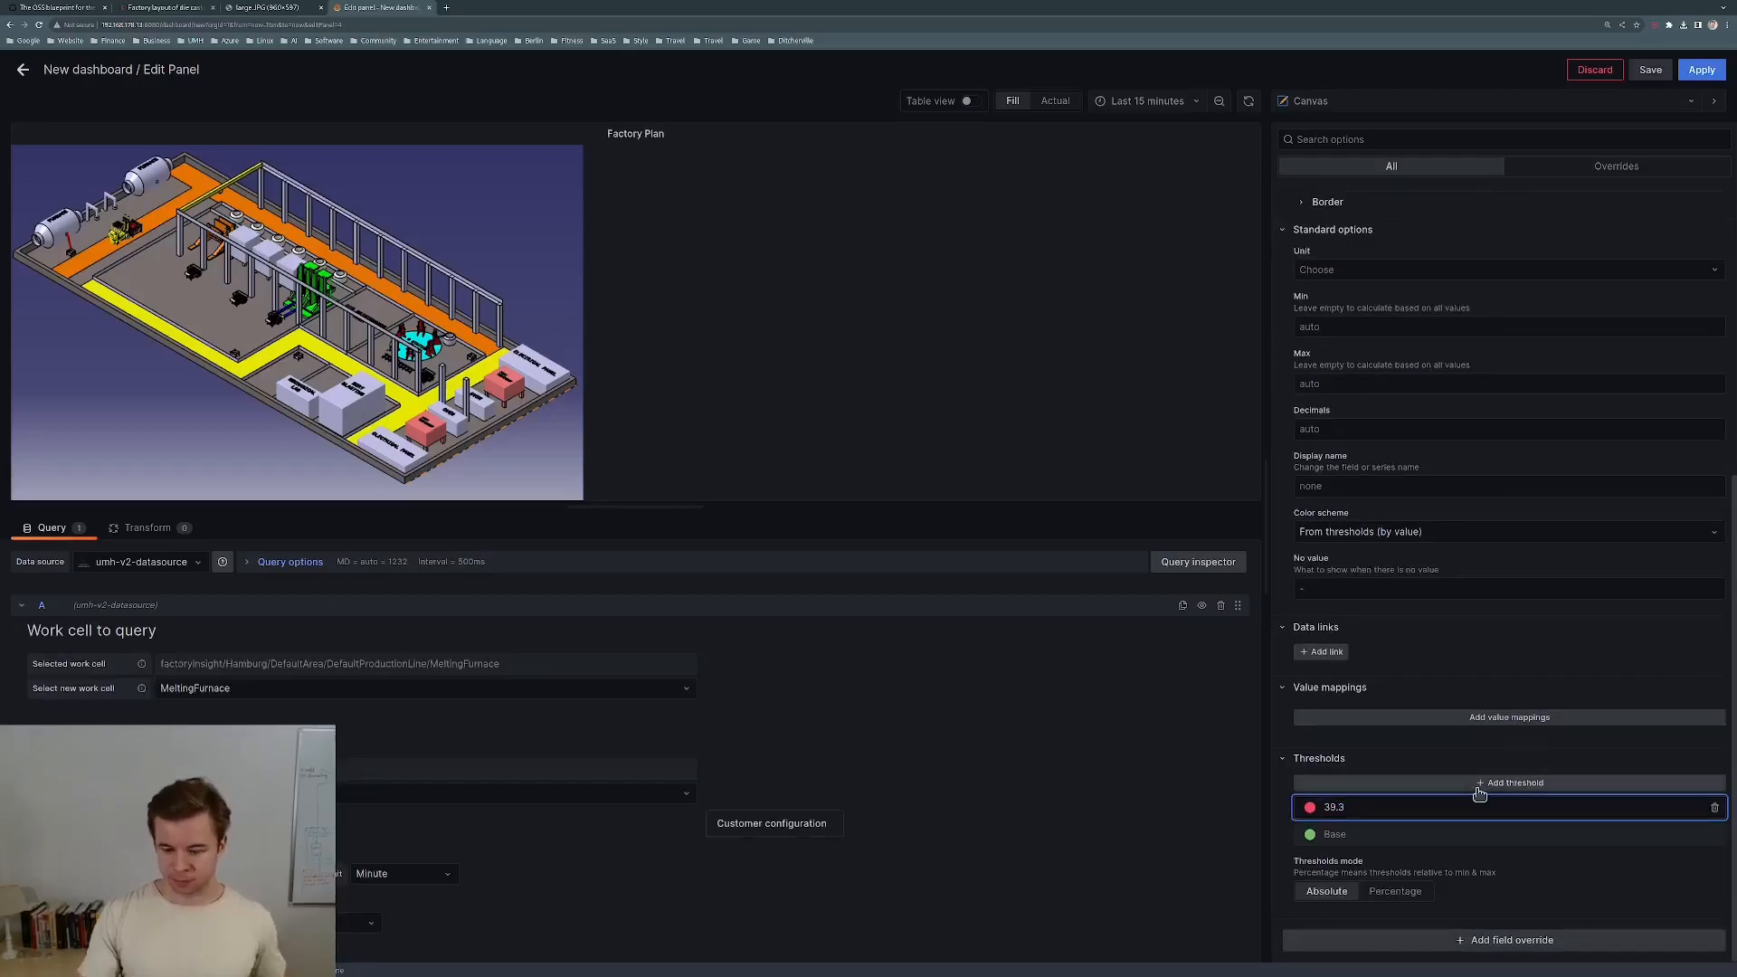
left_click(1702, 73)
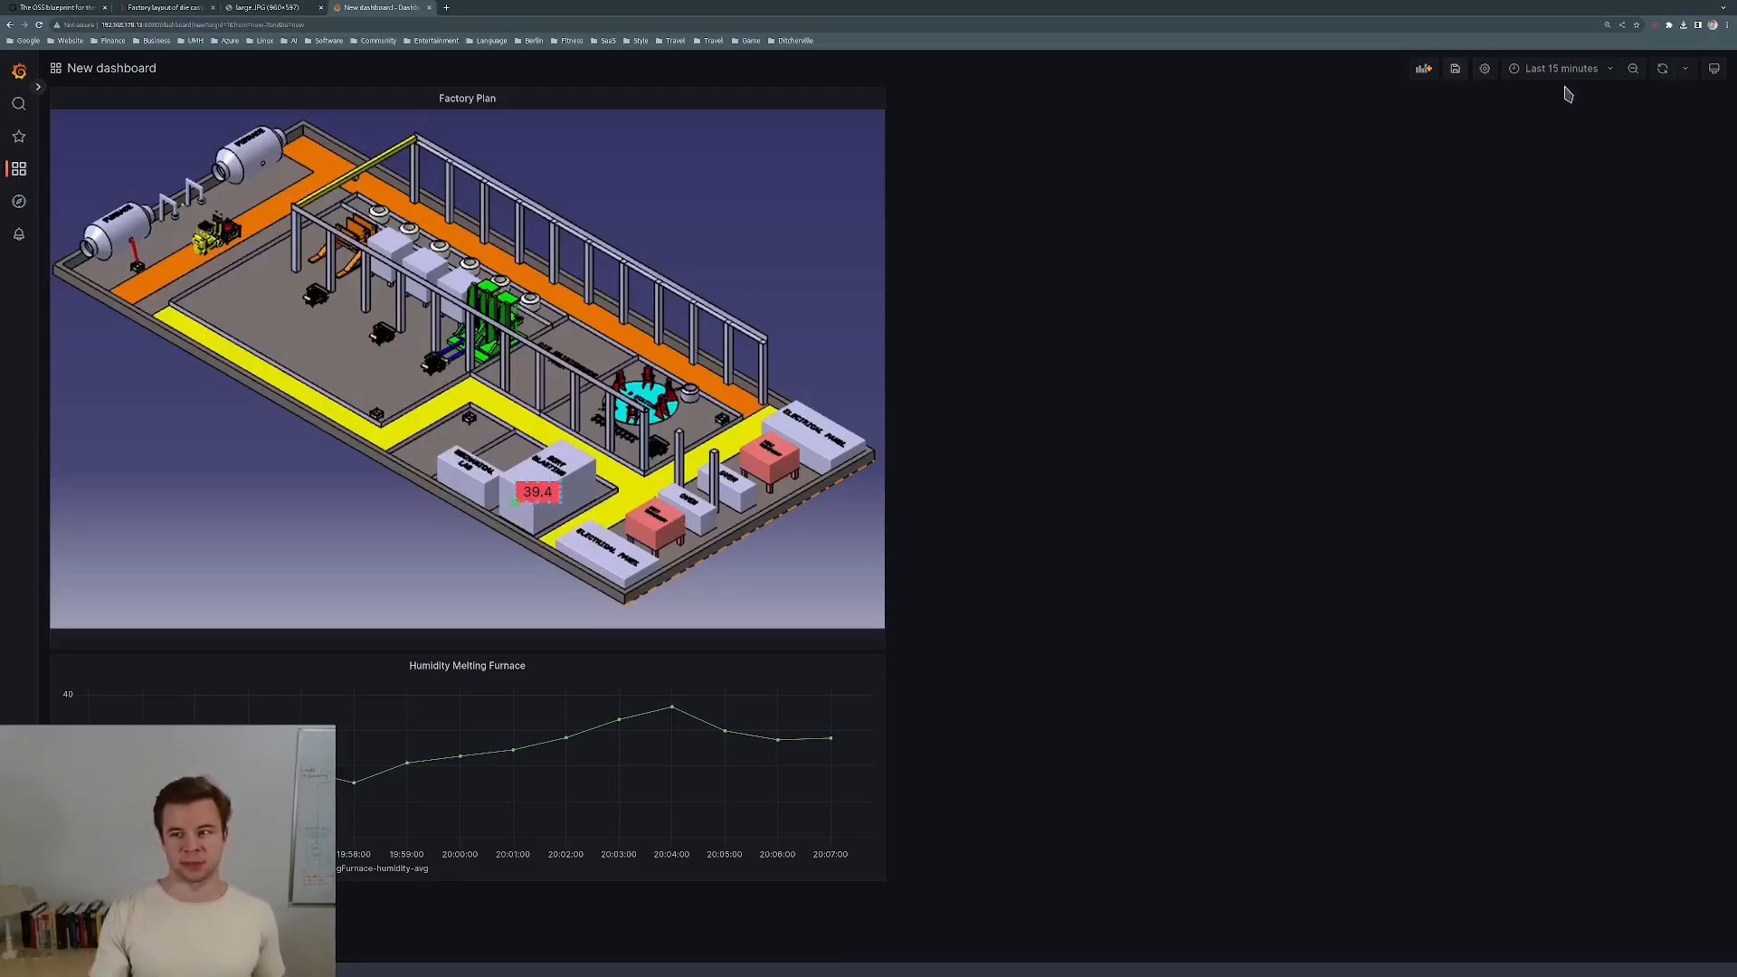
Refresh the data and drag-zoom the humidity graph to 20:02:31–20:05:38.
left_click(1661, 73)
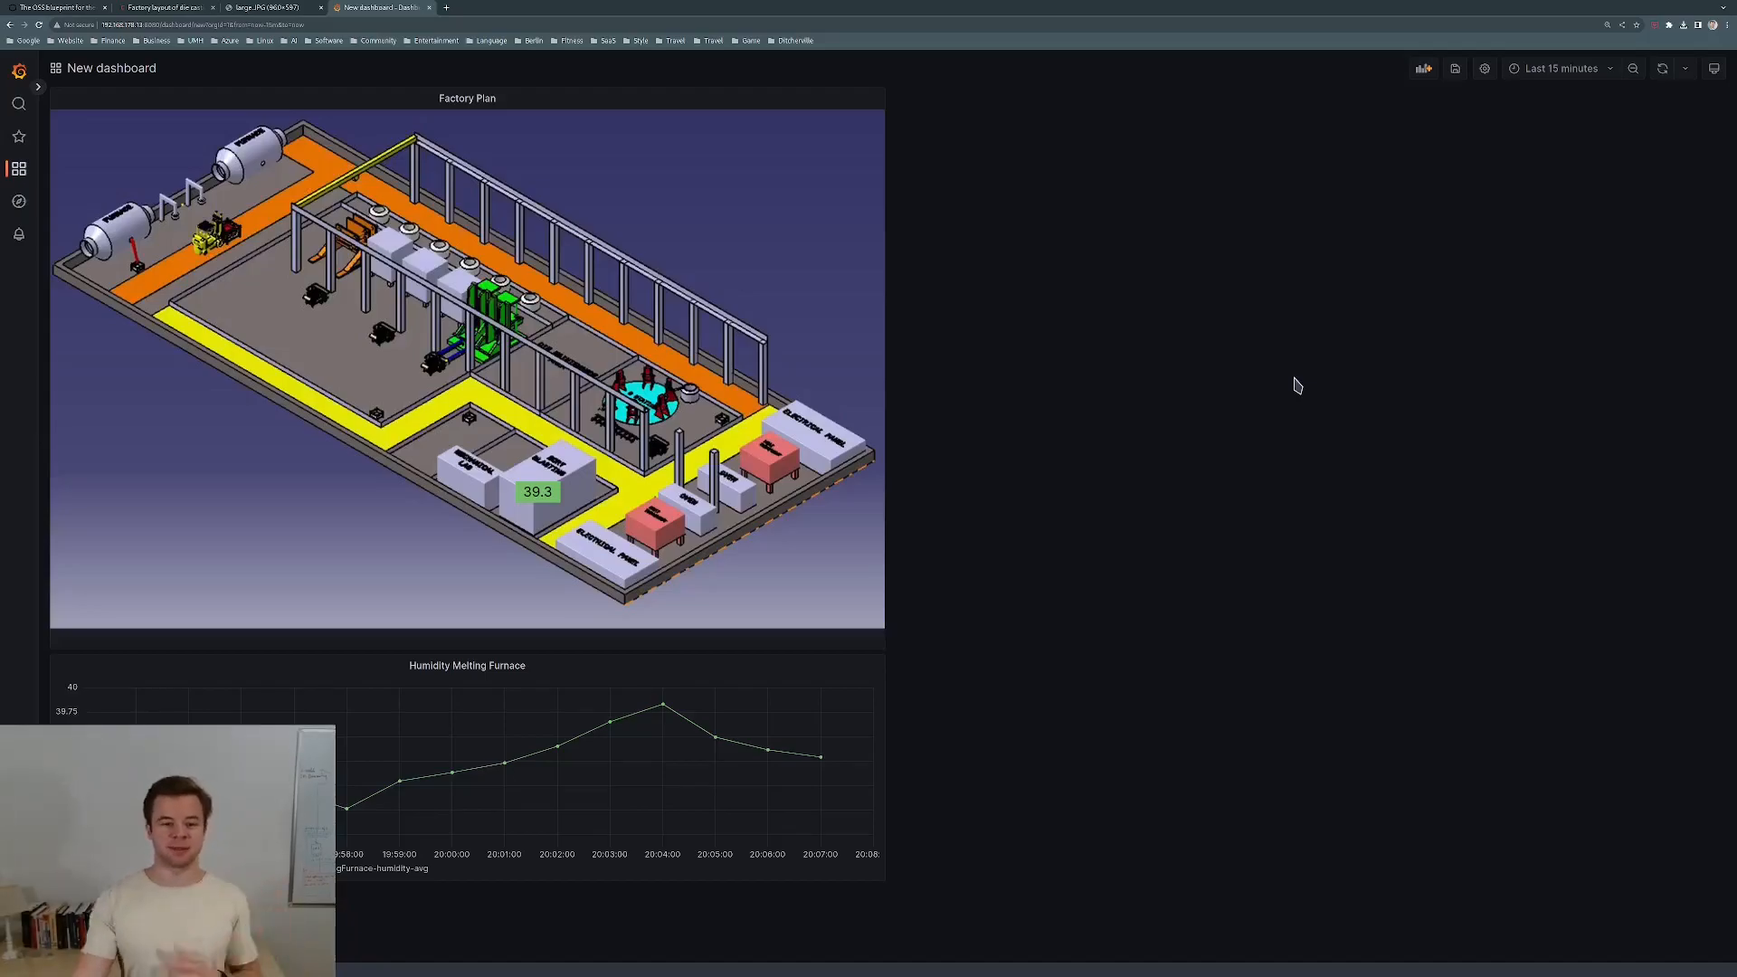
left_click_drag(750, 716, 584, 829)
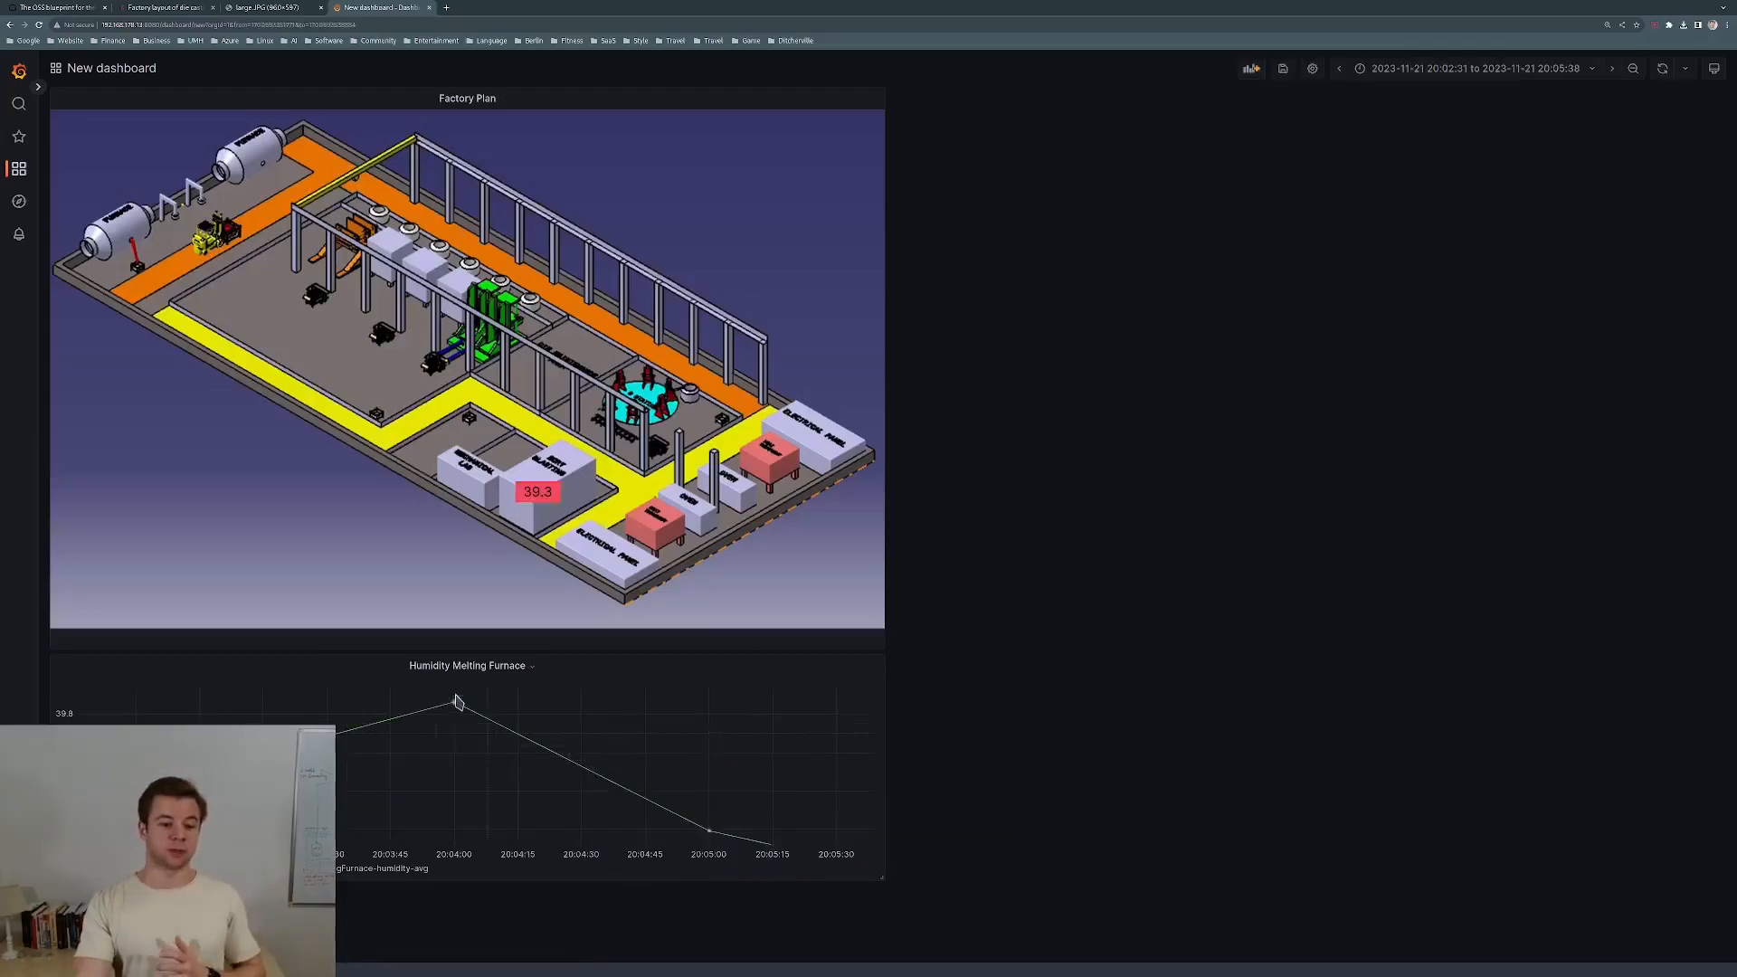